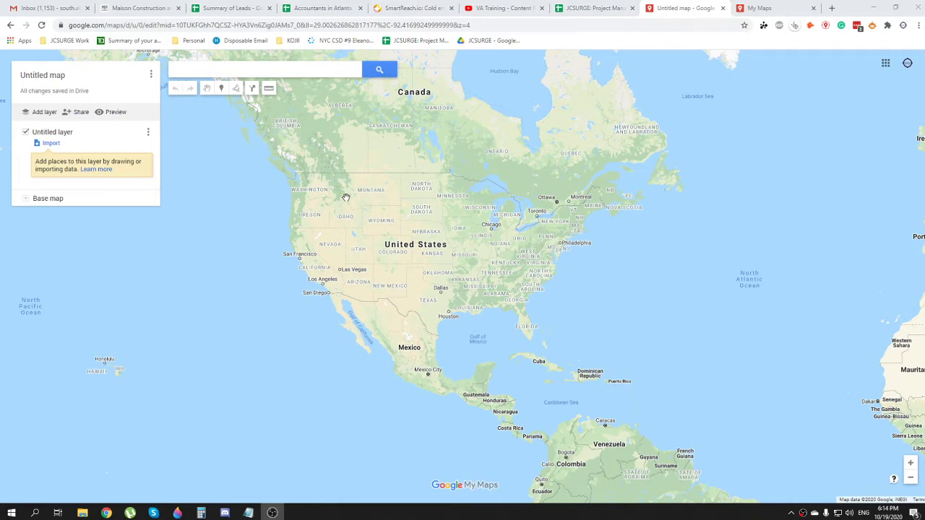
Step: Search Google for "hydro jetting seattle" in a new tab
{"action": "left_click", "coordinate": [831, 8]}
{"action": "type", "text": "hydro jetti"}
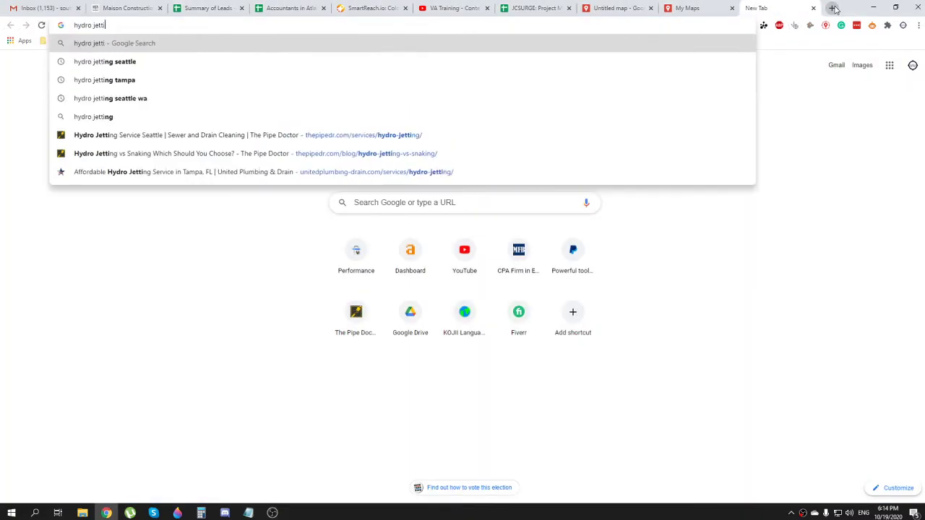
{"action": "type", "text": "ng seattle"}
{"action": "key", "text": "Return"}
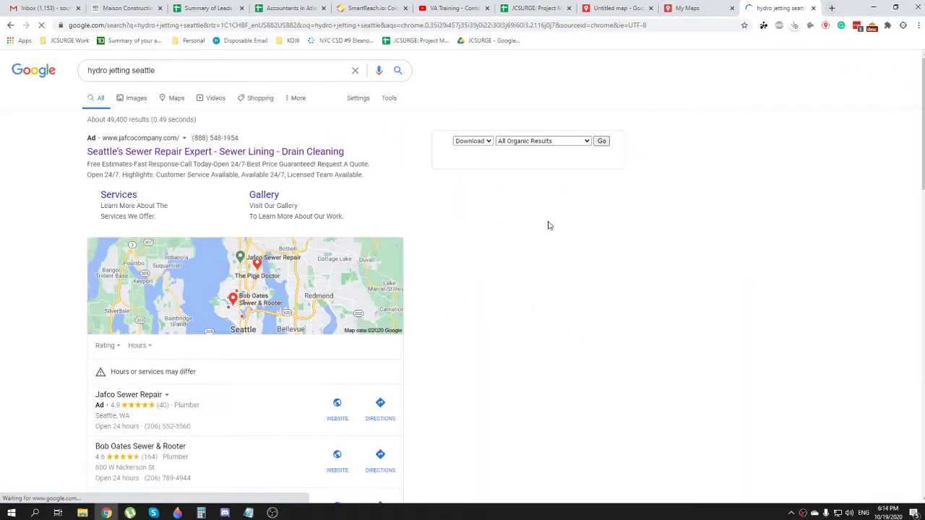
Step: Examine the local map listings and organic results for the hydro jetting search, highlighting the thepipedr.com result title
{"action": "scroll", "coordinate": [523, 282], "scroll_direction": "down", "scroll_amount": 3}
{"action": "scroll", "coordinate": [498, 280], "scroll_direction": "down", "scroll_amount": 2}
{"action": "scroll", "coordinate": [268, 325], "scroll_direction": "up", "scroll_amount": 1}
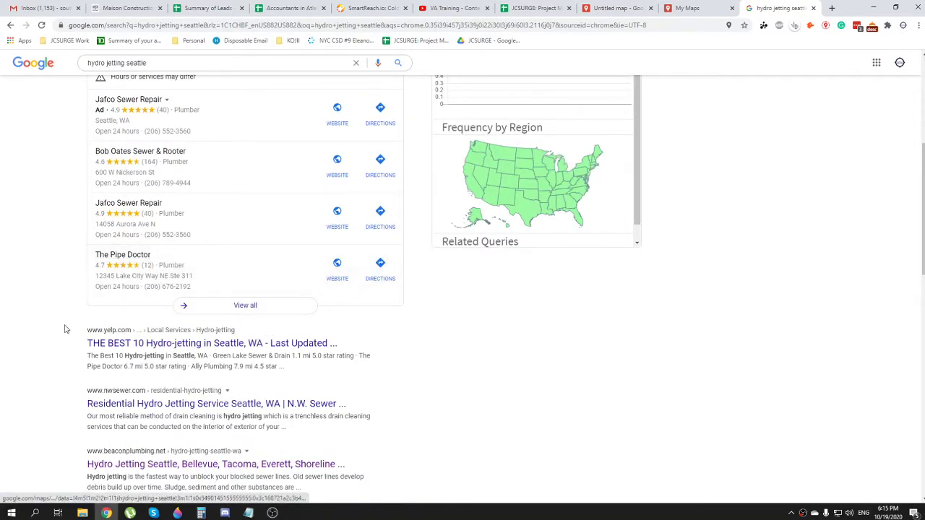
{"action": "scroll", "coordinate": [59, 331], "scroll_direction": "down", "scroll_amount": 4}
{"action": "scroll", "coordinate": [60, 330], "scroll_direction": "down", "scroll_amount": 3}
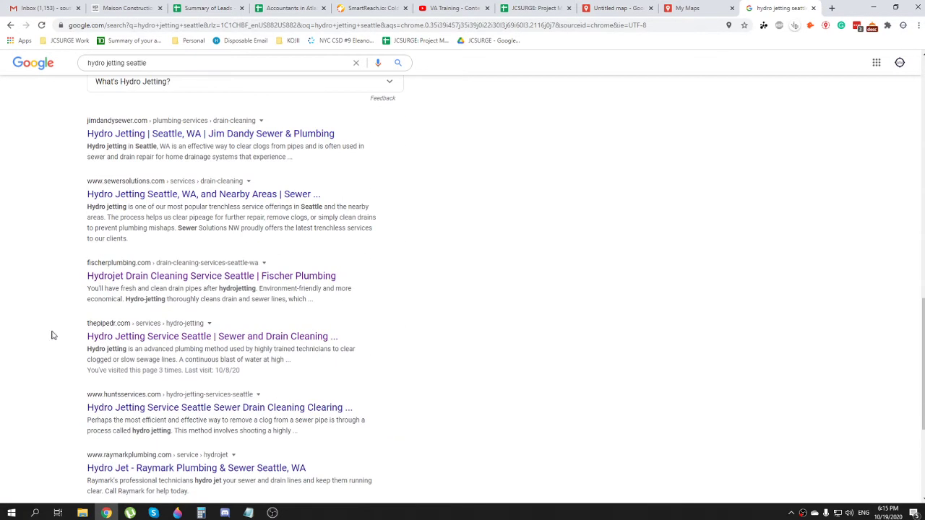
{"action": "left_click_drag", "start_coordinate": [366, 324], "coordinate": [387, 342]}
{"action": "scroll", "coordinate": [334, 365], "scroll_direction": "down", "scroll_amount": 3}
{"action": "scroll", "coordinate": [240, 367], "scroll_direction": "up", "scroll_amount": 5}
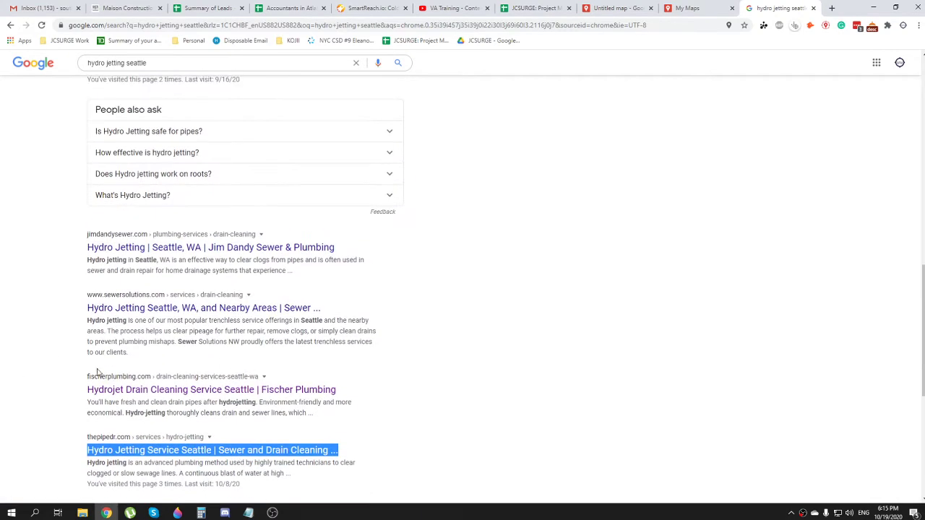
{"action": "scroll", "coordinate": [92, 323], "scroll_direction": "up", "scroll_amount": 7}
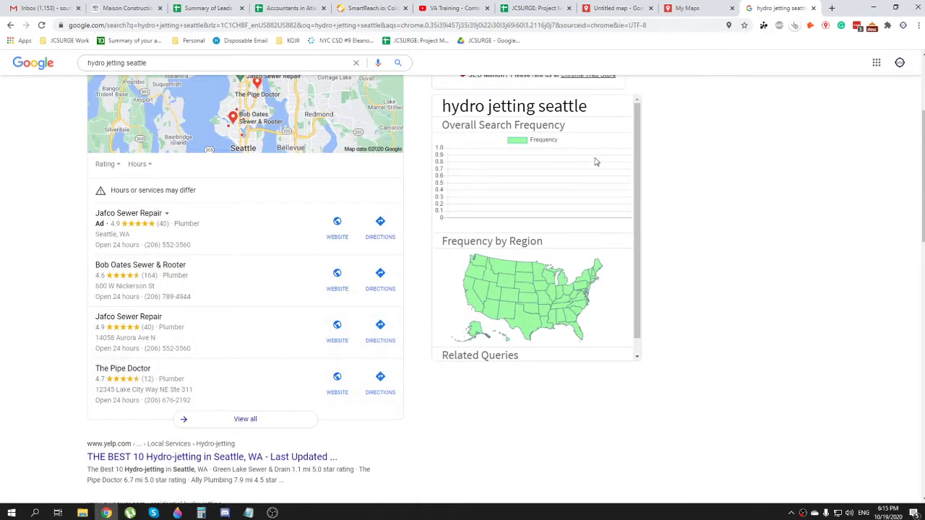
{"action": "left_click", "coordinate": [620, 8]}
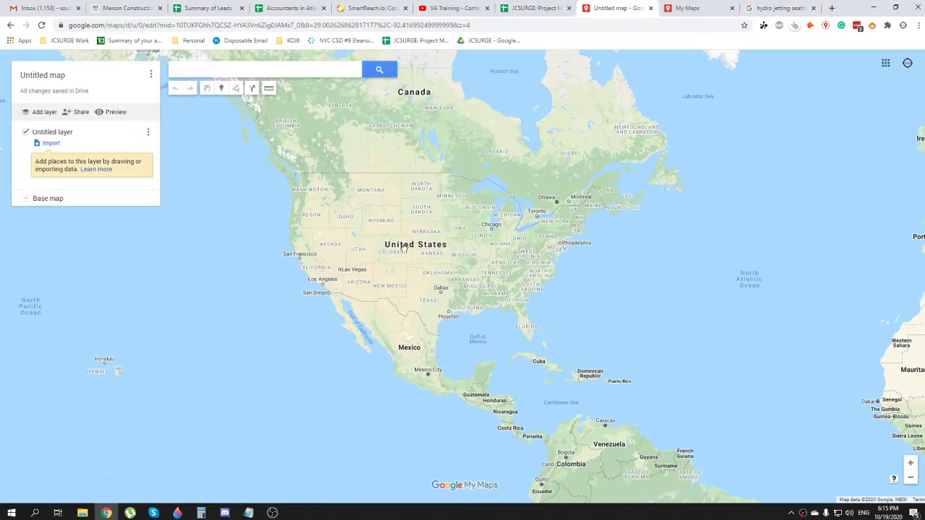
{"action": "scroll", "coordinate": [410, 274], "scroll_direction": "up", "scroll_amount": 2}
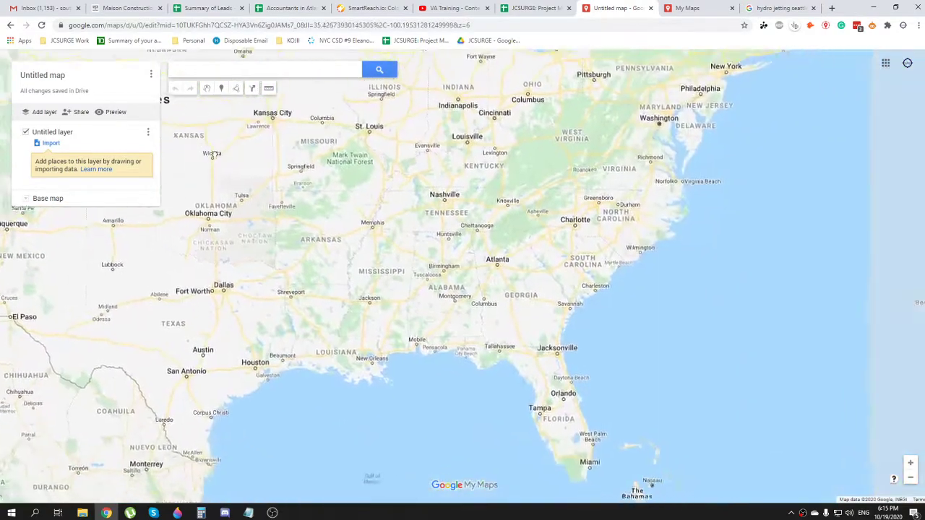
{"action": "left_click_drag", "start_coordinate": [213, 154], "coordinate": [144, 126]}
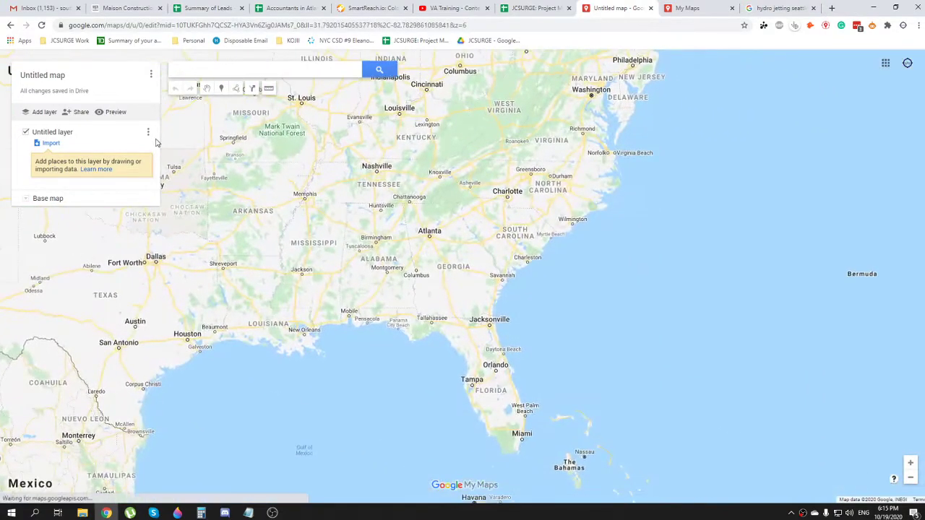
{"action": "left_click", "coordinate": [58, 75]}
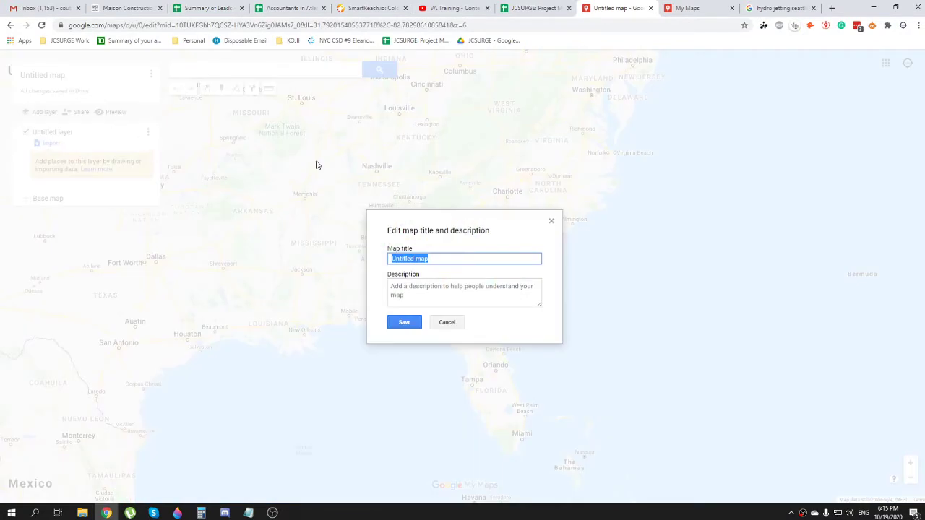
{"action": "left_click", "coordinate": [444, 322]}
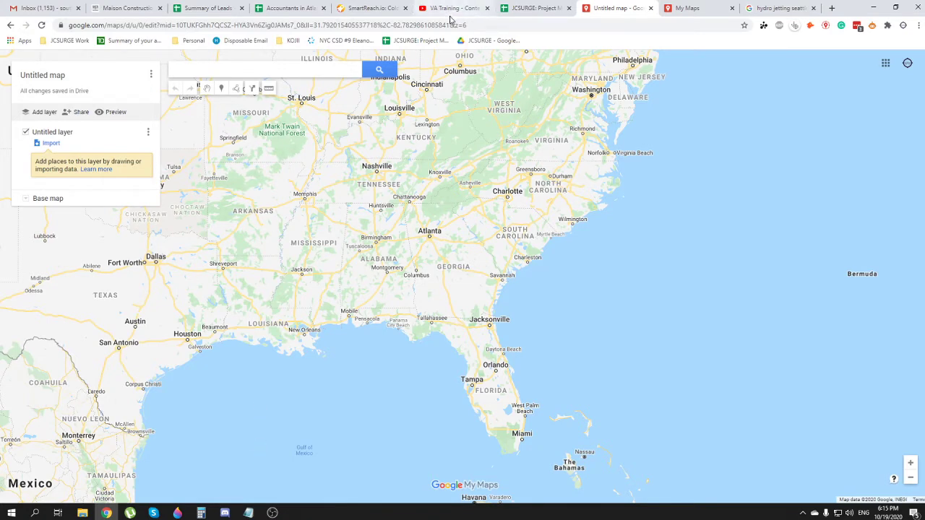
Step: Open YouTube in a new tab, search for "mindsaw" and open the Mindsaw channel
{"action": "key", "text": "ctrl+t"}
{"action": "type", "text": "yo"}
{"action": "key", "text": "Return"}
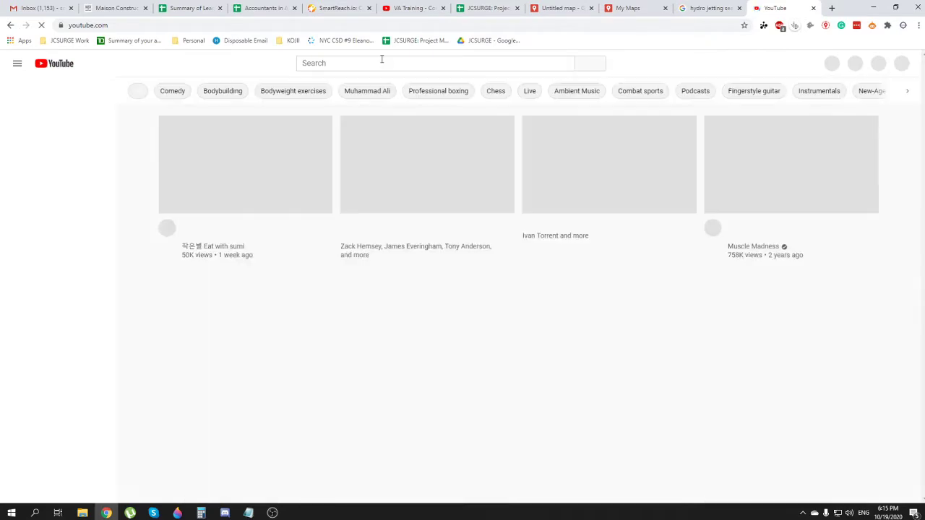
{"action": "left_click", "coordinate": [381, 62]}
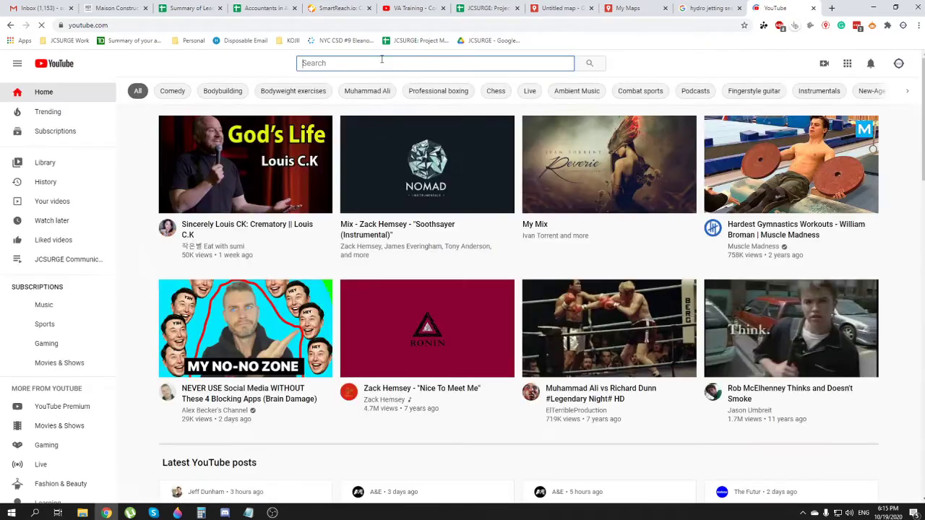
{"action": "type", "text": "mindsaw"}
{"action": "key", "text": "Return"}
{"action": "left_click", "coordinate": [350, 146]}
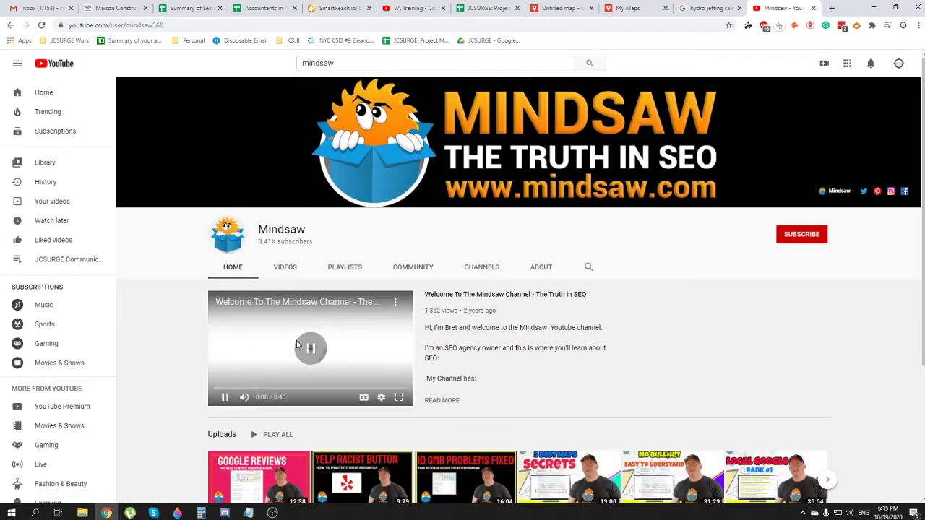
Step: Look through the Mindsaw channel's recent and popular uploads, and close the YouTube tab
{"action": "scroll", "coordinate": [286, 229], "scroll_direction": "down", "scroll_amount": 3}
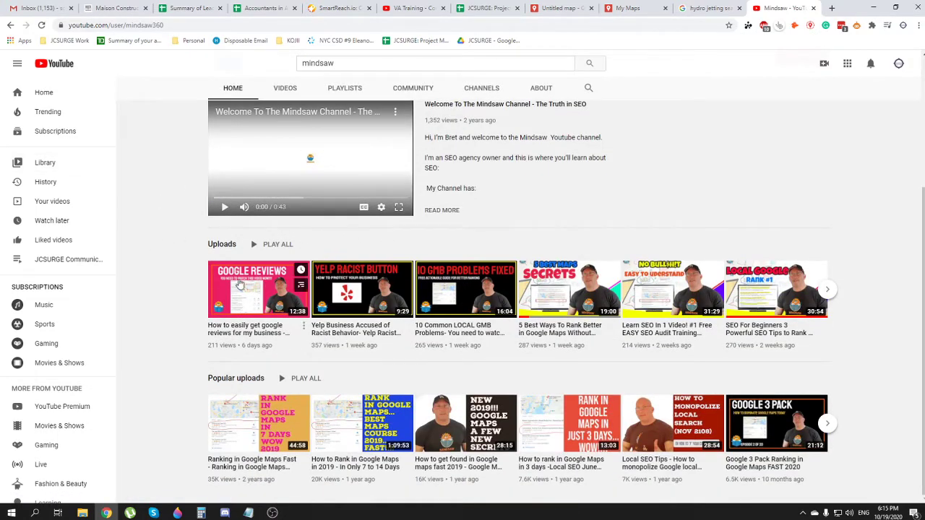
{"action": "scroll", "coordinate": [203, 276], "scroll_direction": "up", "scroll_amount": 3}
{"action": "scroll", "coordinate": [203, 277], "scroll_direction": "down", "scroll_amount": 2}
{"action": "scroll", "coordinate": [204, 277], "scroll_direction": "up", "scroll_amount": 2}
{"action": "scroll", "coordinate": [204, 276], "scroll_direction": "down", "scroll_amount": 3}
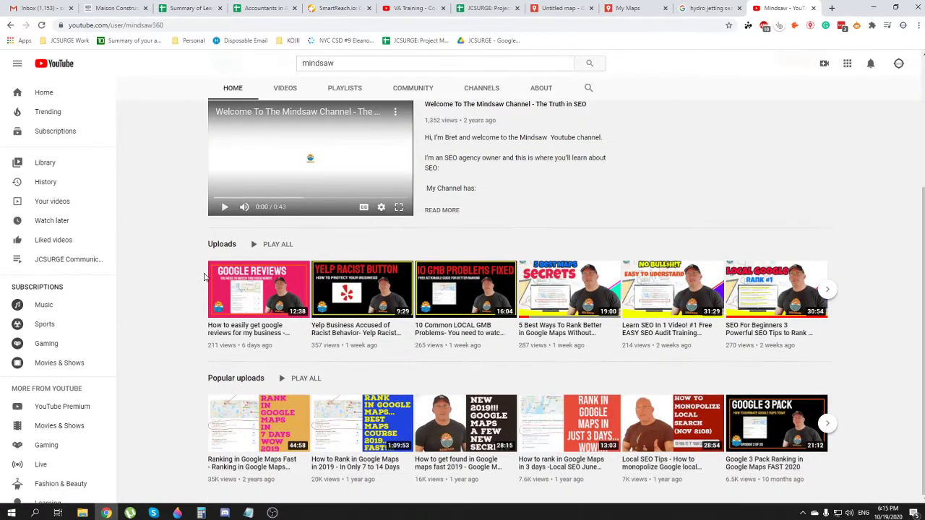
{"action": "scroll", "coordinate": [204, 276], "scroll_direction": "up", "scroll_amount": 2}
{"action": "scroll", "coordinate": [526, 209], "scroll_direction": "up", "scroll_amount": 1}
{"action": "left_click", "coordinate": [813, 8]}
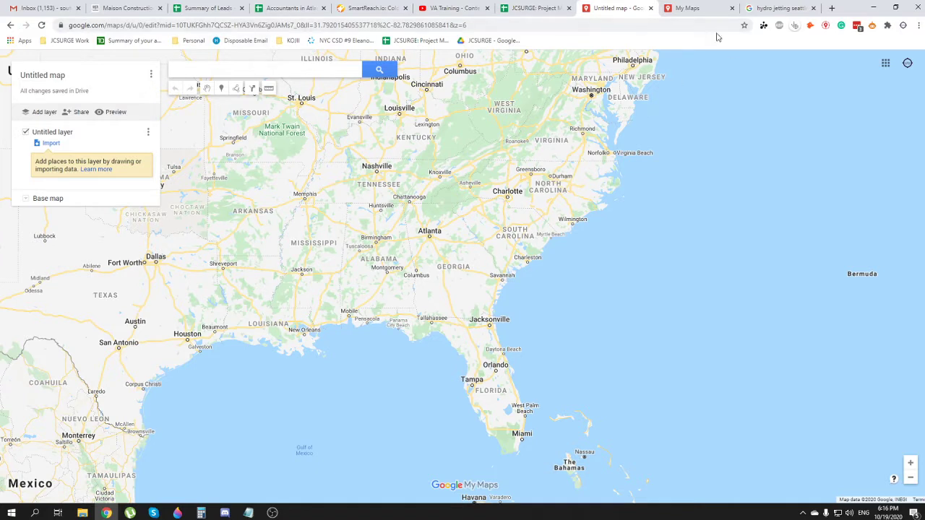
Step: Go back to the My Maps list, create a new map and open its title and description for editing
{"action": "key", "text": "alt+Left"}
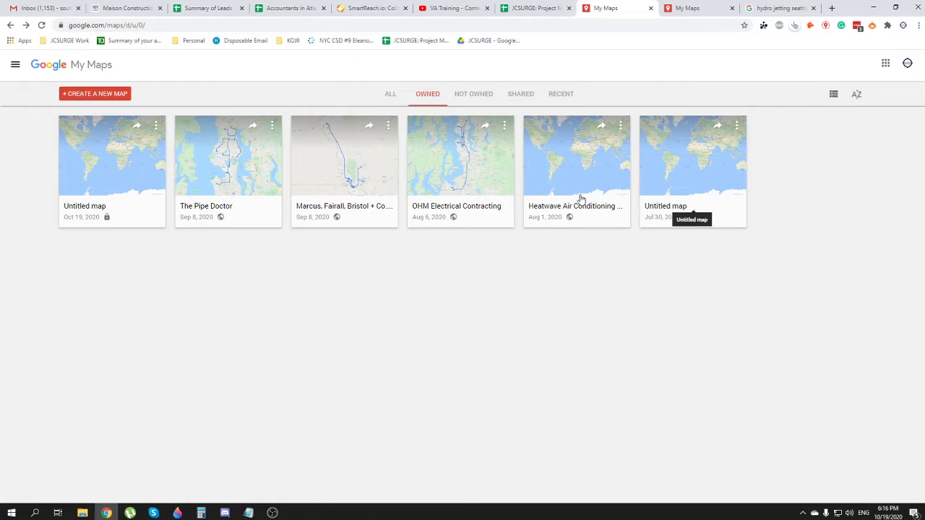
{"action": "left_click", "coordinate": [127, 96]}
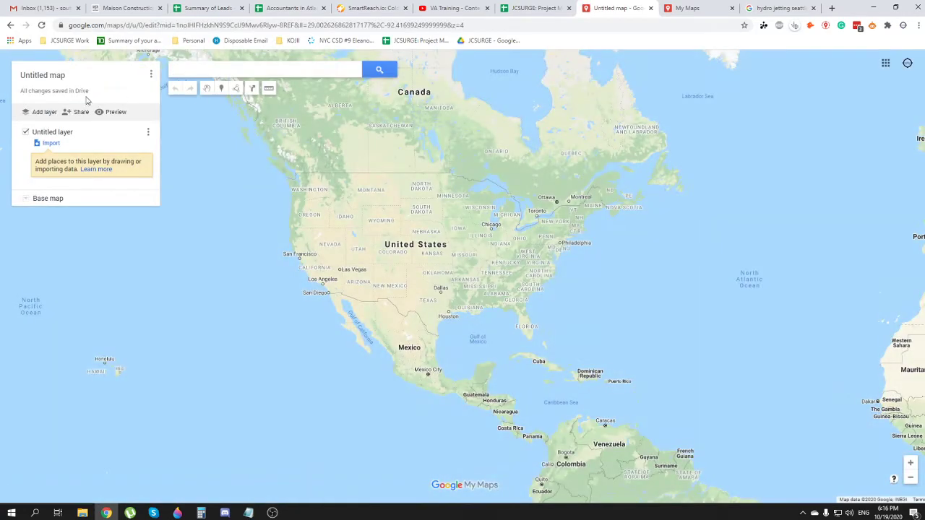
{"action": "left_click", "coordinate": [51, 80]}
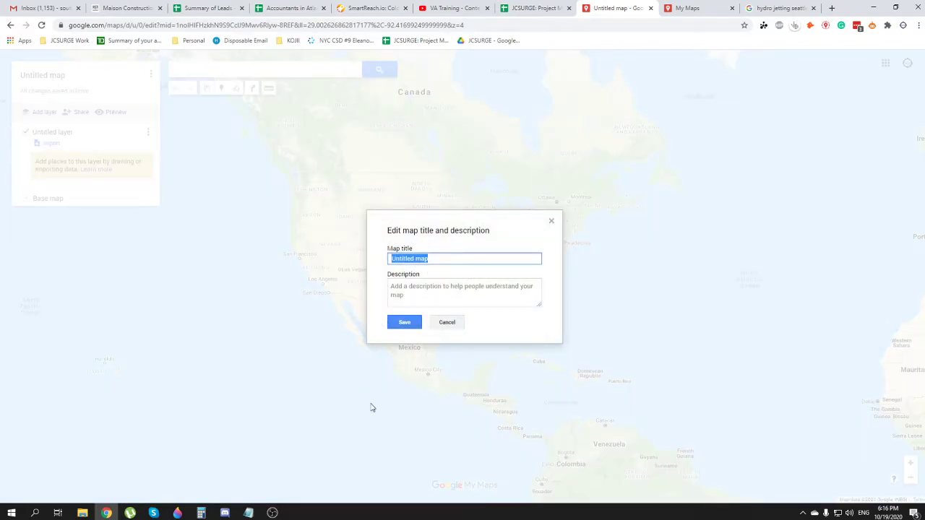
Step: Open The Pipe Doctor map from the other My Maps tab, and close that tab to return to the untitled map
{"action": "left_click", "coordinate": [706, 9]}
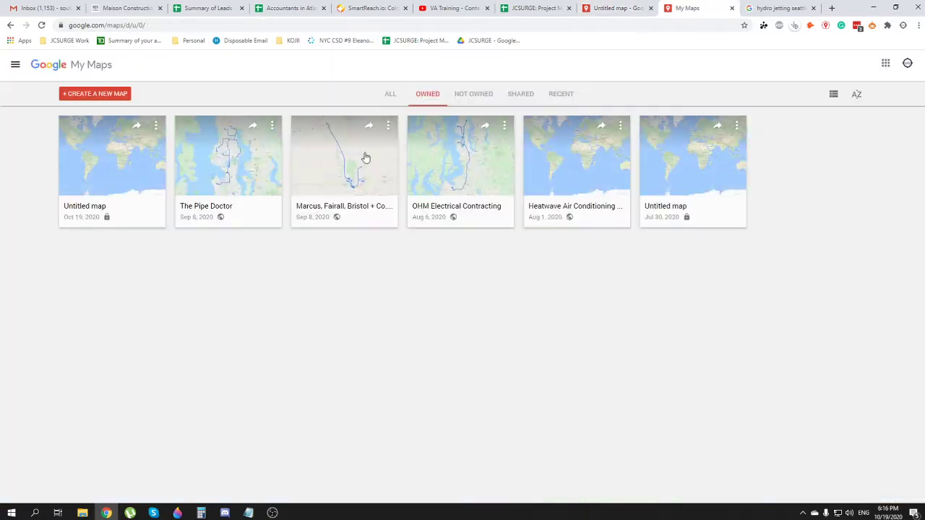
{"action": "left_click", "coordinate": [250, 192]}
{"action": "key", "text": "ctrl+Page_Up"}
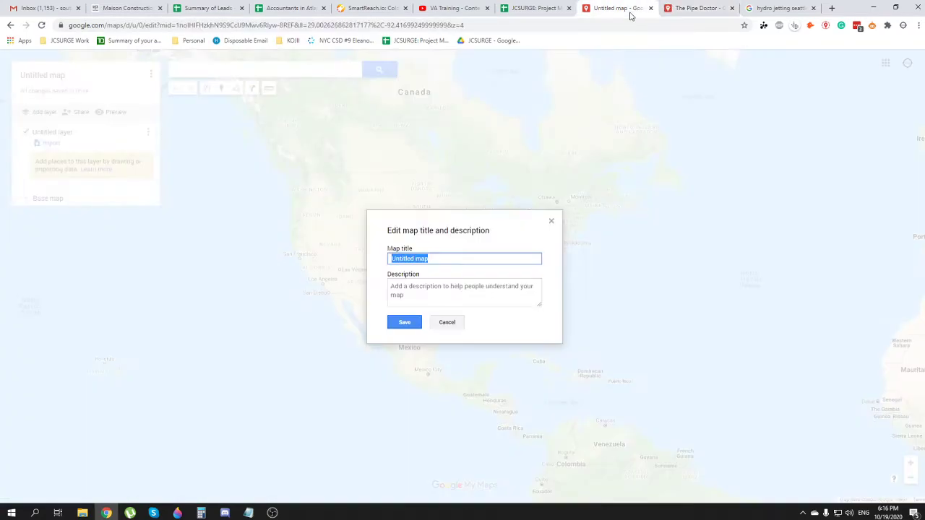
{"action": "left_click", "coordinate": [690, 10]}
{"action": "key", "text": "ctrl+w"}
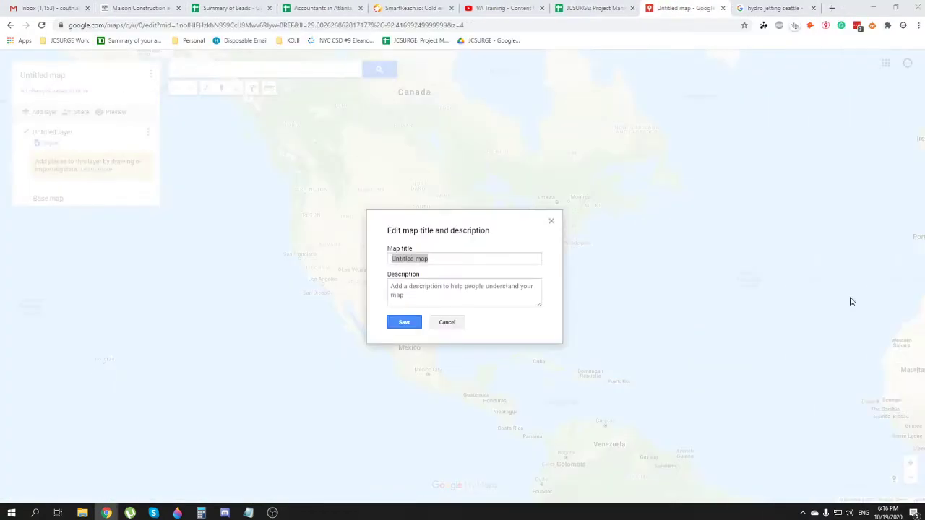
Step: Enter "United Plumbing & Drain" as both the map title and the description
{"action": "triple_click", "coordinate": [456, 258]}
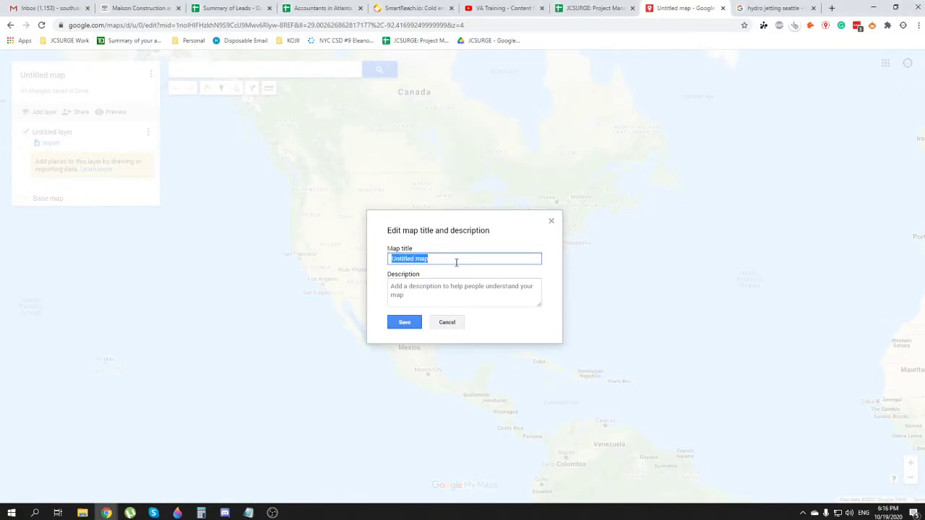
{"action": "type", "text": "U"}
{"action": "key", "text": "Tab"}
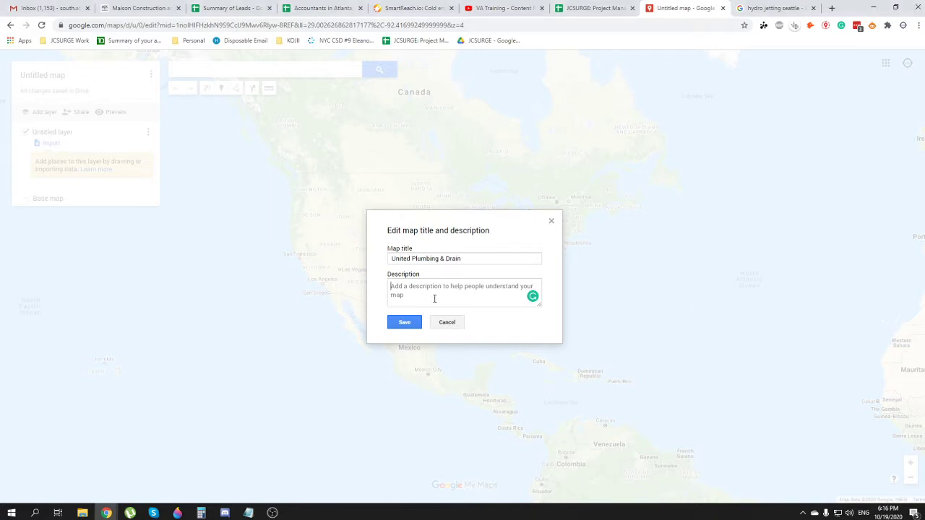
{"action": "type", "text": "United plu"}
{"action": "key", "text": "BackSpace"}
{"action": "key", "text": "BackSpace"}
{"action": "key", "text": "BackSpace"}
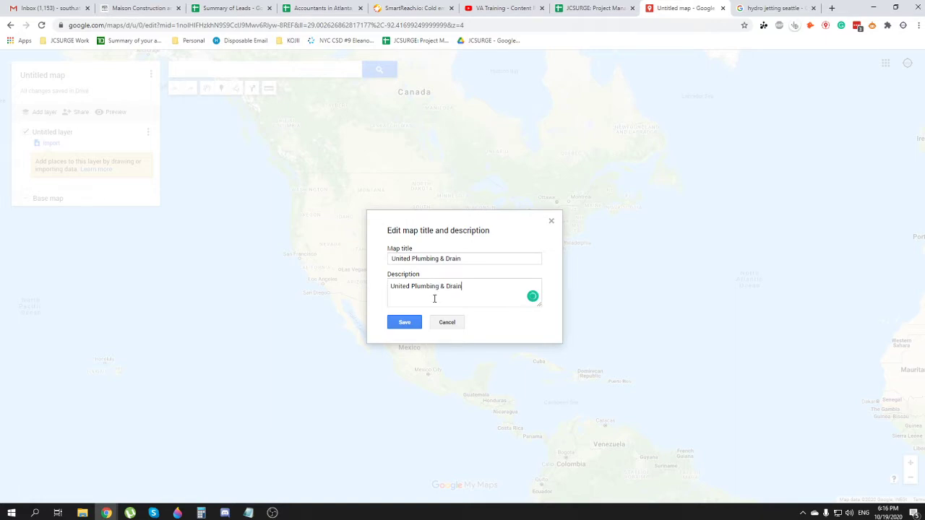
Step: Search Google for the United Plumbing & Drain business in a new tab
{"action": "key", "text": "ctrl+t"}
{"action": "type", "text": "united"}
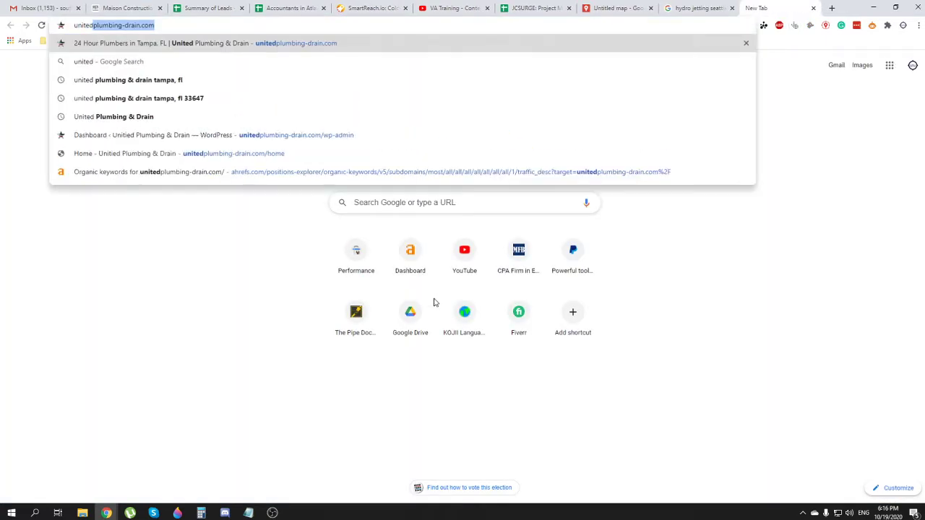
{"action": "type", "text": " plumbing & Dr"}
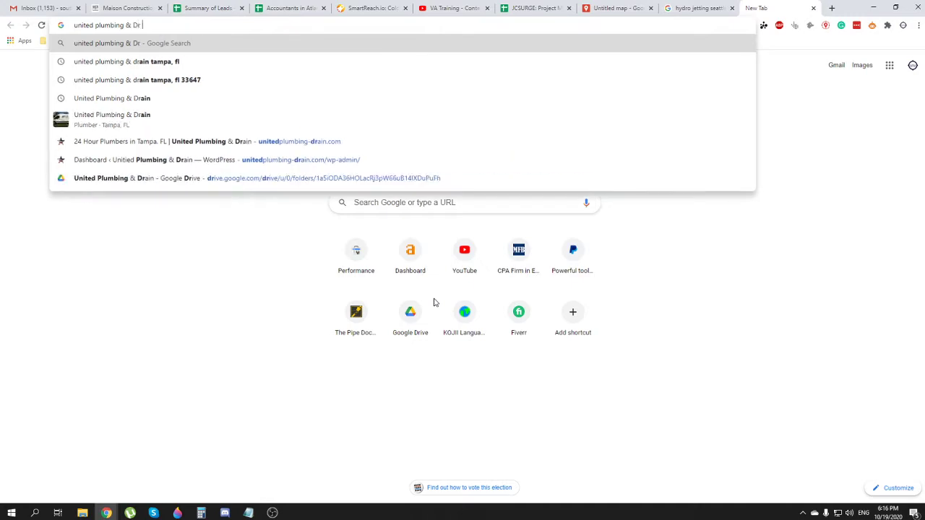
{"action": "type", "text": " ain"}
{"action": "key", "text": "Return"}
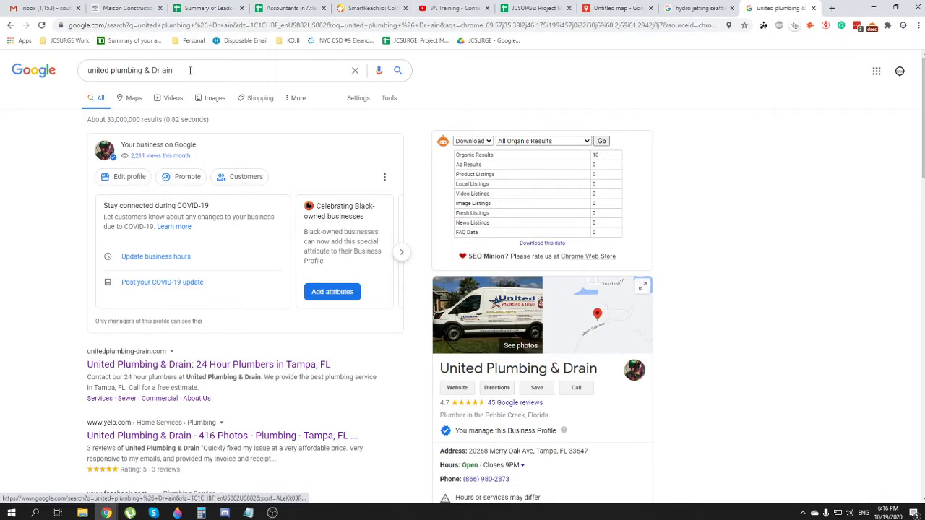
Step: Find the company's Google business profile in the results and highlight the business name
{"action": "scroll", "coordinate": [444, 350], "scroll_direction": "down", "scroll_amount": 3}
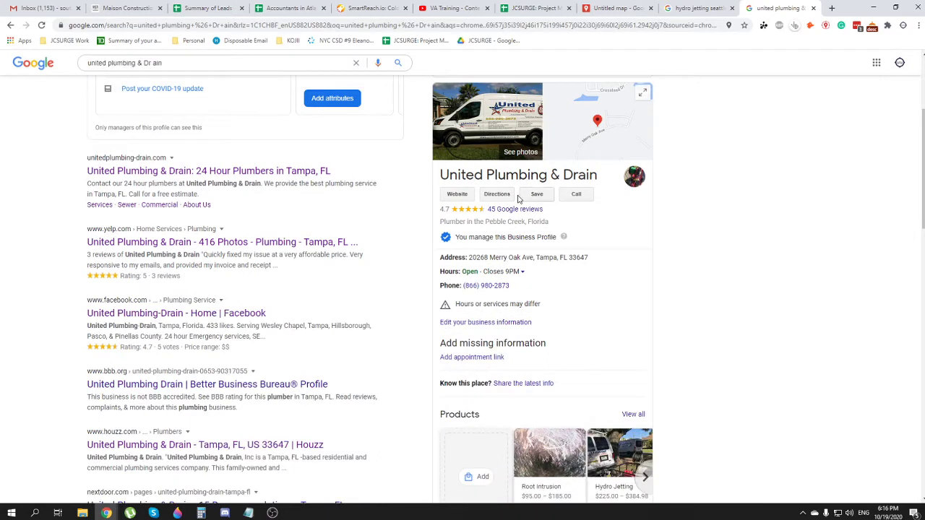
{"action": "double_click", "coordinate": [464, 176]}
{"action": "left_click_drag", "start_coordinate": [463, 177], "coordinate": [507, 193]}
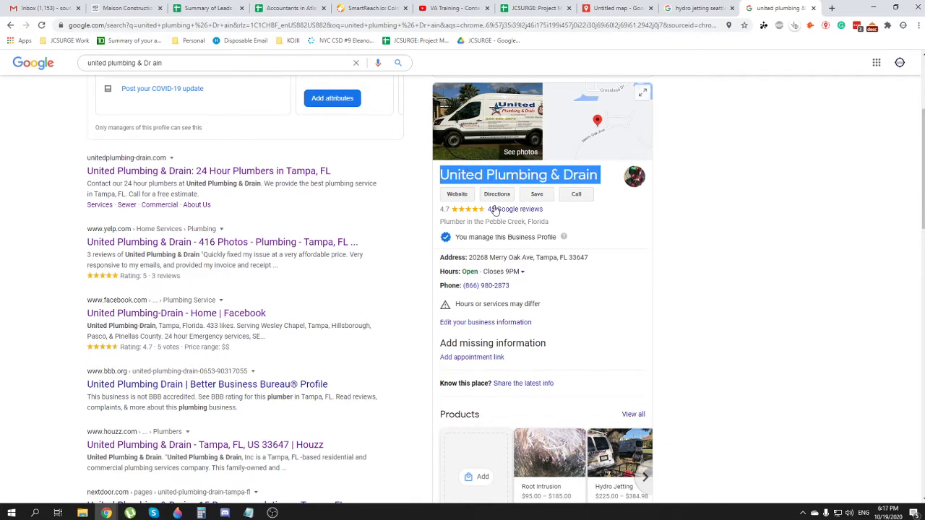
{"action": "scroll", "coordinate": [417, 275], "scroll_direction": "up", "scroll_amount": 3}
Step: Correct the search to "united plumbing & Drain tampa" and select the business name in its Google profile
{"action": "left_click", "coordinate": [241, 81]}
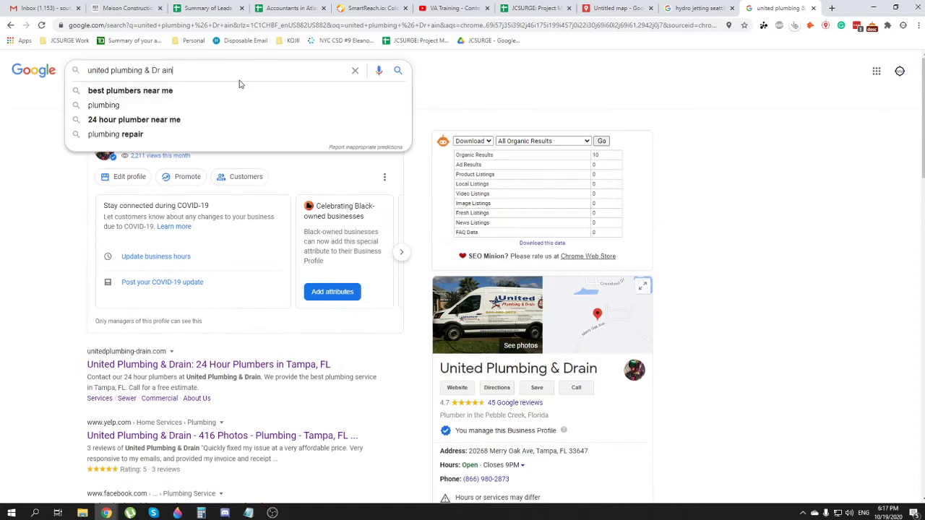
{"action": "key", "text": "BackSpace"}
{"action": "key", "text": "BackSpace"}
{"action": "key", "text": "BackSpace"}
{"action": "type", "text": "ai"}
{"action": "key", "text": "BackSpace"}
{"action": "key", "text": "BackSpace"}
{"action": "key", "text": "BackSpace"}
{"action": "type", "text": "ain tampa"}
{"action": "key", "text": "Return"}
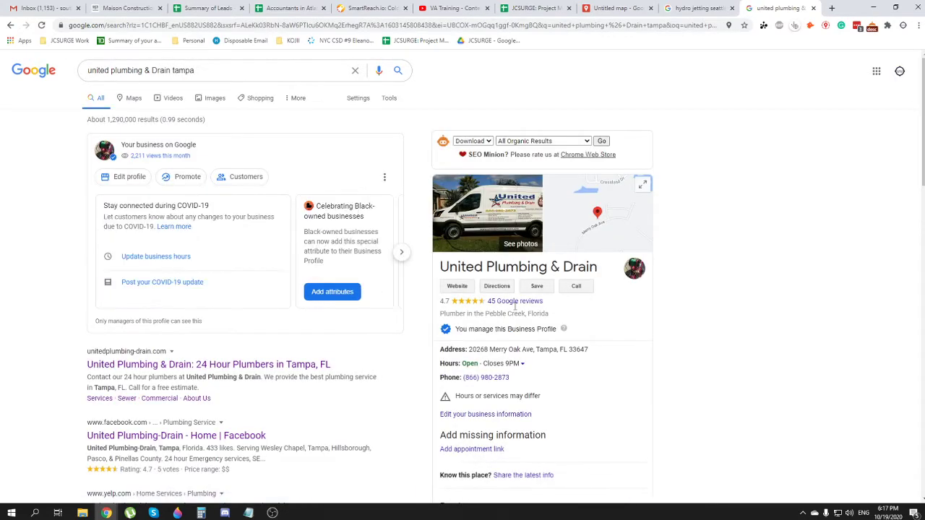
{"action": "scroll", "coordinate": [502, 318], "scroll_direction": "down", "scroll_amount": 2}
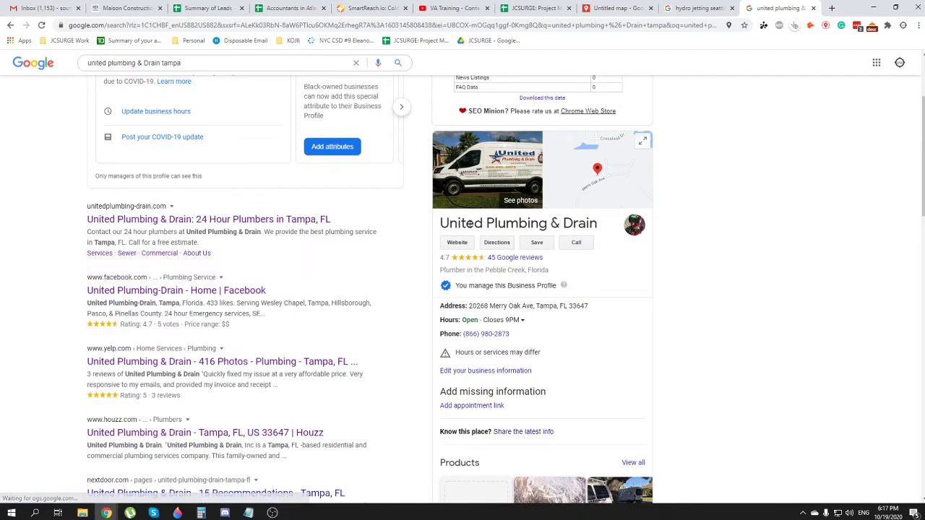
{"action": "triple_click", "coordinate": [470, 224]}
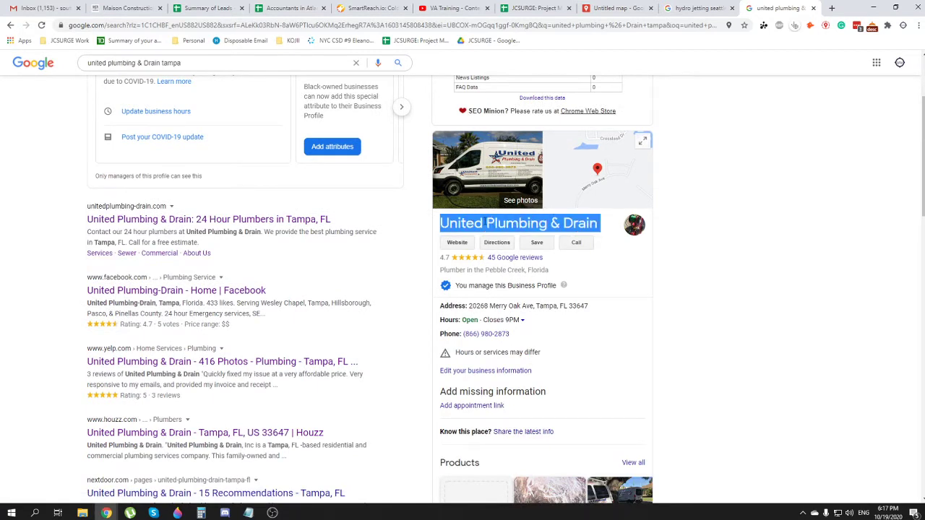
Step: Copy the company's street address from its Google business profile
{"action": "left_click", "coordinate": [549, 225]}
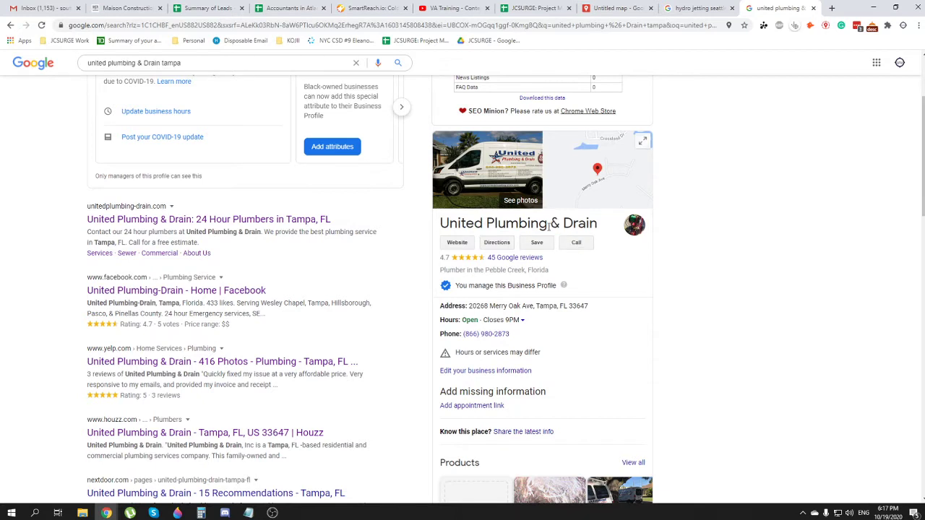
{"action": "triple_click", "coordinate": [456, 227]}
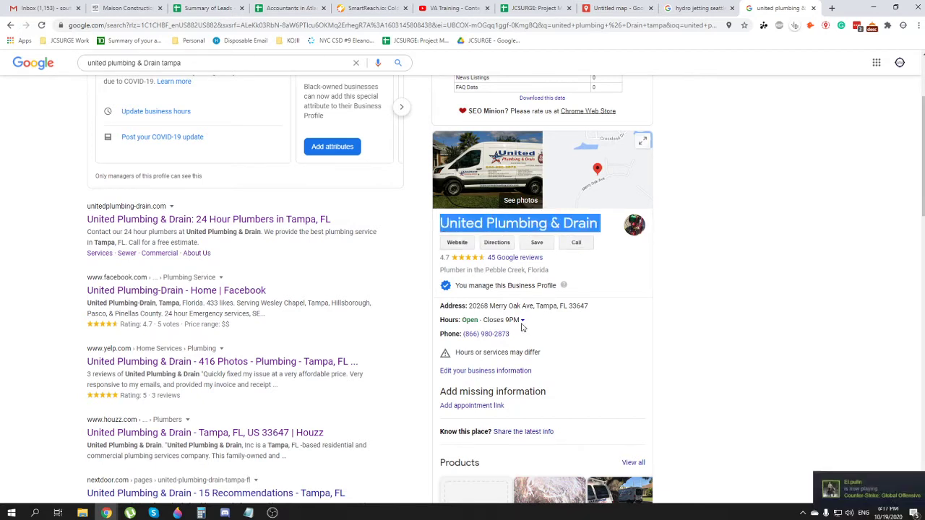
{"action": "left_click", "coordinate": [471, 306]}
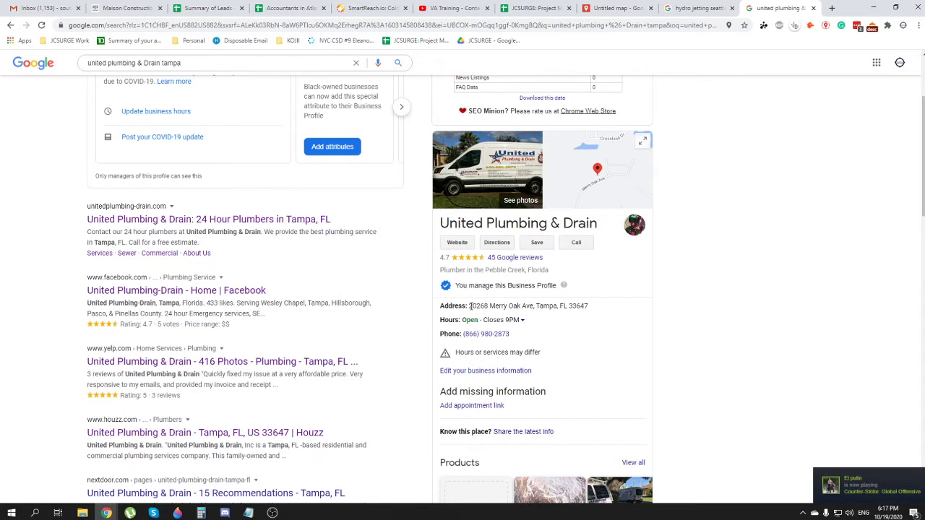
{"action": "left_click_drag", "start_coordinate": [470, 305], "coordinate": [589, 306]}
{"action": "triple_click", "coordinate": [597, 304]}
{"action": "key", "text": "ctrl+c"}
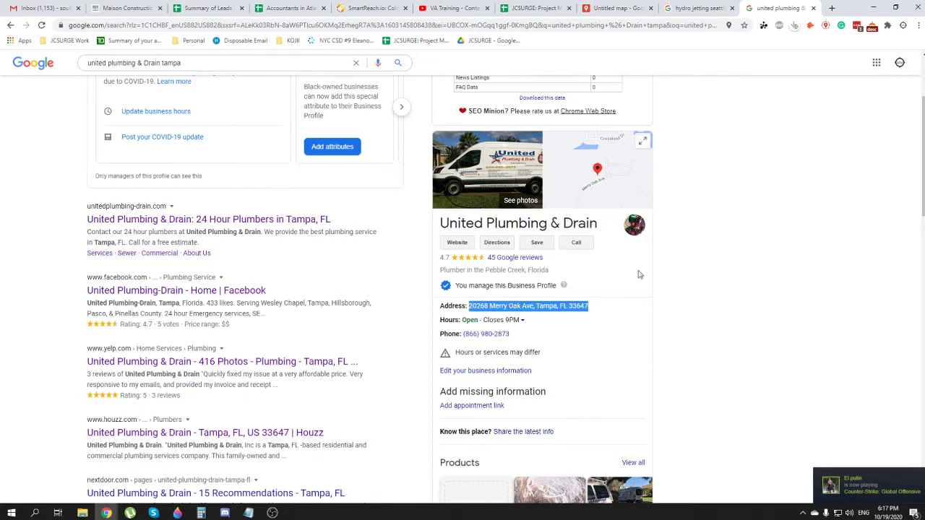
Step: Switch to the map and add the copied company address under the business name in the description, enlarging the description box
{"action": "left_click", "coordinate": [616, 8]}
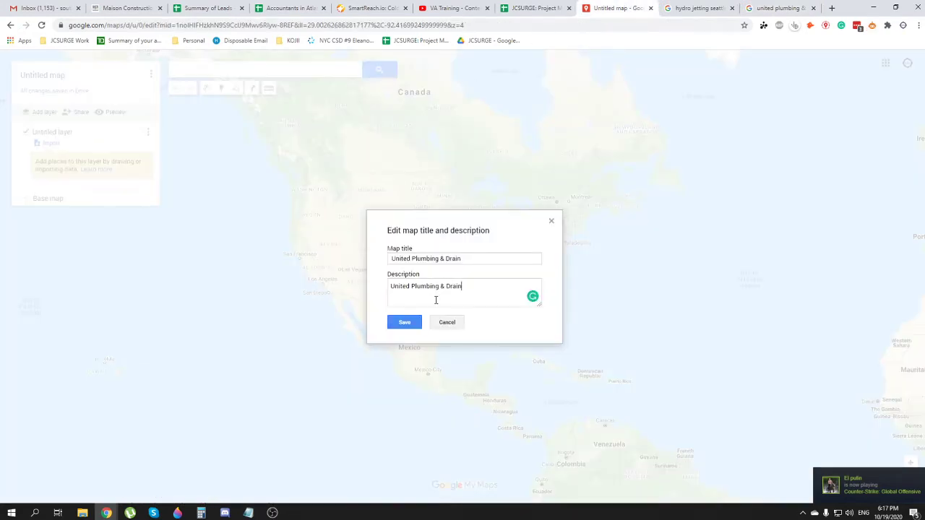
{"action": "key", "text": "Return"}
{"action": "key", "text": "ctrl+v"}
{"action": "left_click_drag", "start_coordinate": [541, 304], "coordinate": [564, 489]}
{"action": "left_click_drag", "start_coordinate": [508, 228], "coordinate": [452, 121]}
{"action": "key", "text": "Return"}
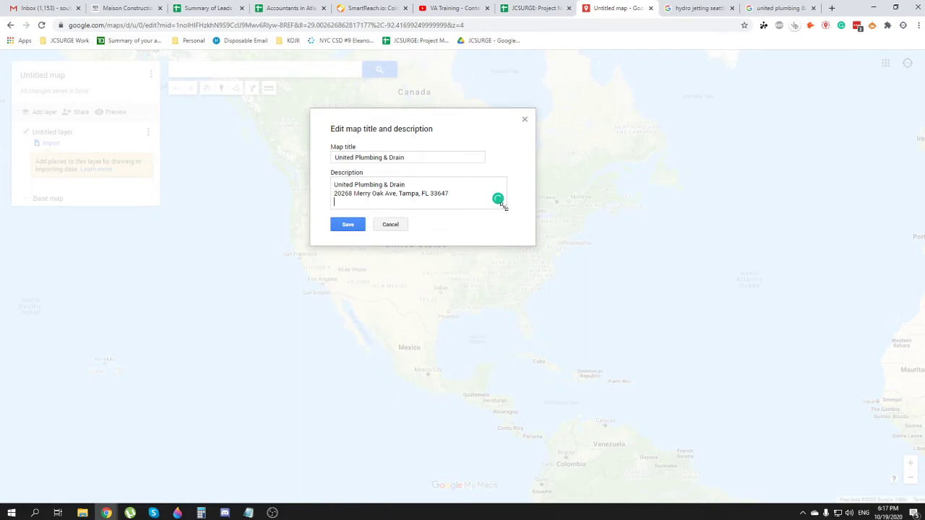
{"action": "left_click_drag", "start_coordinate": [501, 204], "coordinate": [509, 333]}
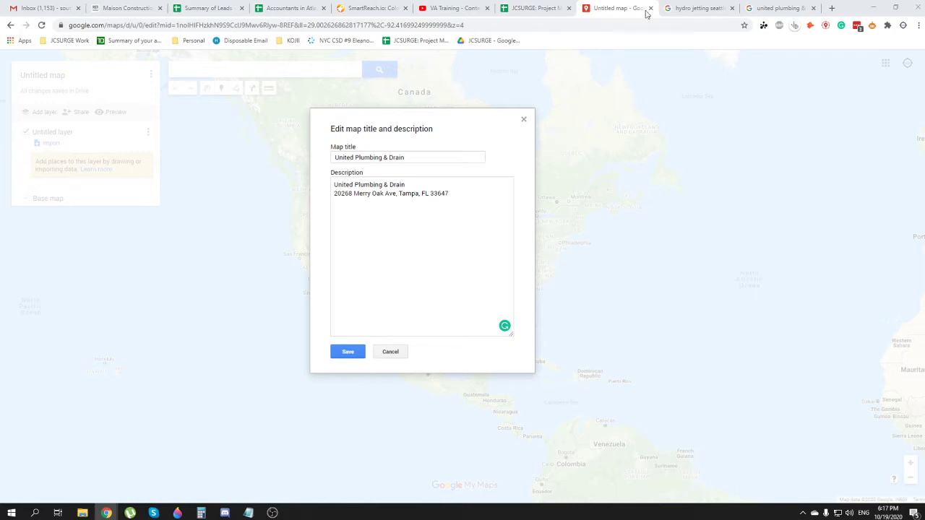
Step: Copy the company's phone number from its Google profile into the map description below the address, prefixed with "Phone:"
{"action": "left_click", "coordinate": [753, 7]}
{"action": "left_click_drag", "start_coordinate": [516, 336], "coordinate": [461, 334]}
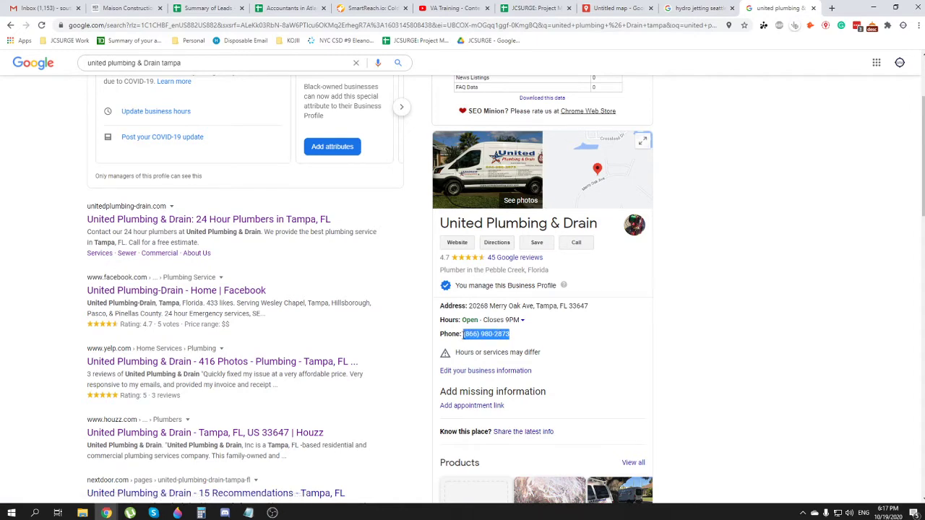
{"action": "key", "text": "ctrl+c"}
{"action": "key", "text": "ctrl+7"}
{"action": "key", "text": "ctrl+8"}
{"action": "key", "text": "ctrl+v"}
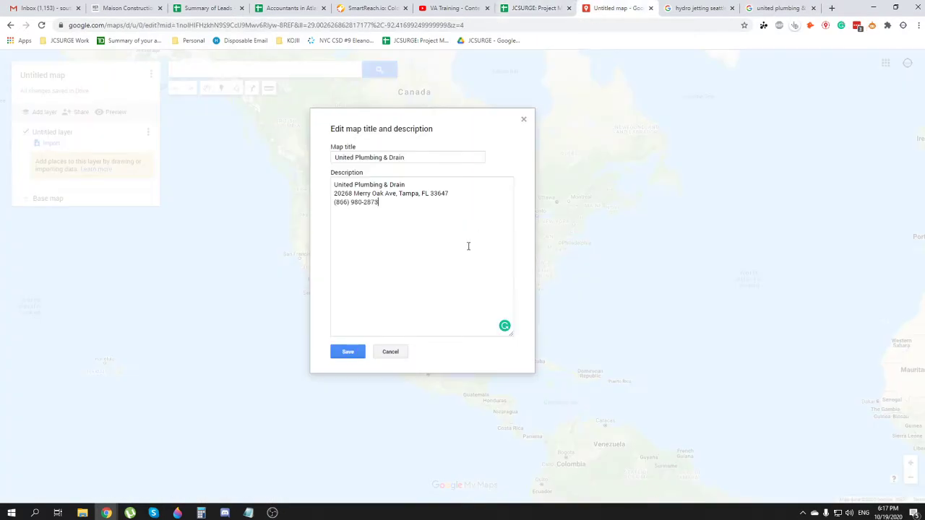
{"action": "type", "text": "Phone:"}
{"action": "key", "text": "Right"}
{"action": "type", "text": "Address:"}
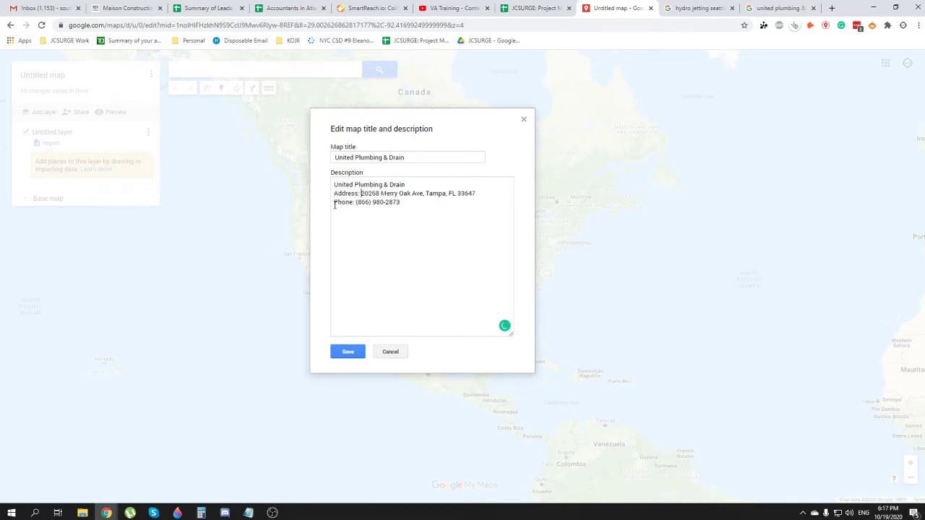
{"action": "key", "text": "ctrl+z"}
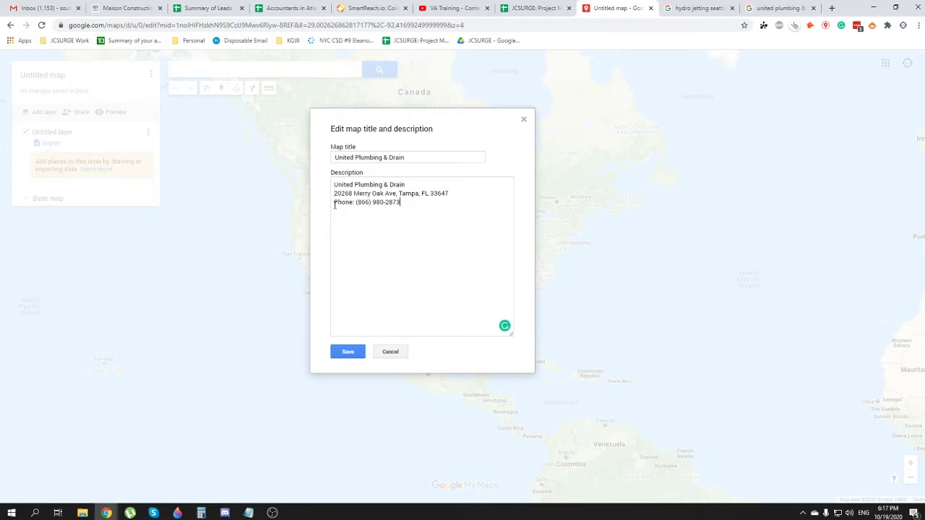
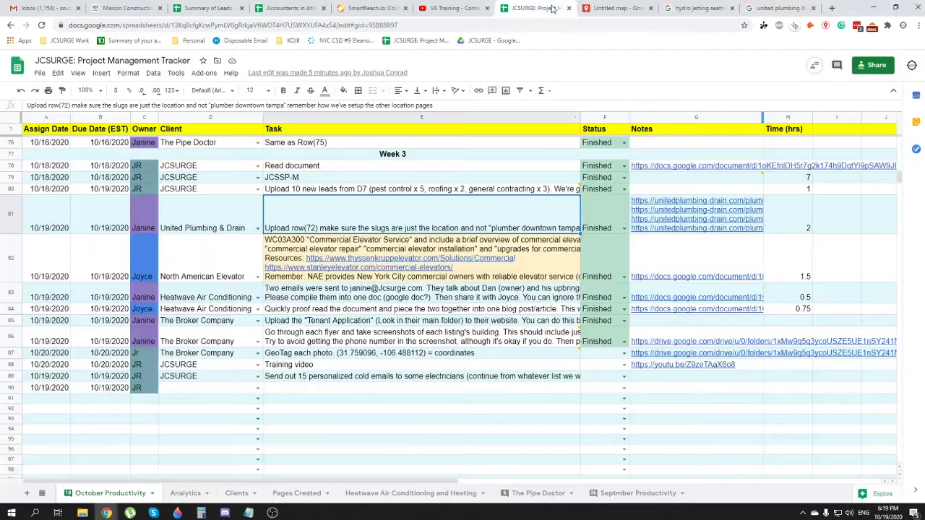
Step: Examine the location page links in the notes of the United Plumbing & Drain task in the project tracker sheet
{"action": "key", "text": "ctrl+7"}
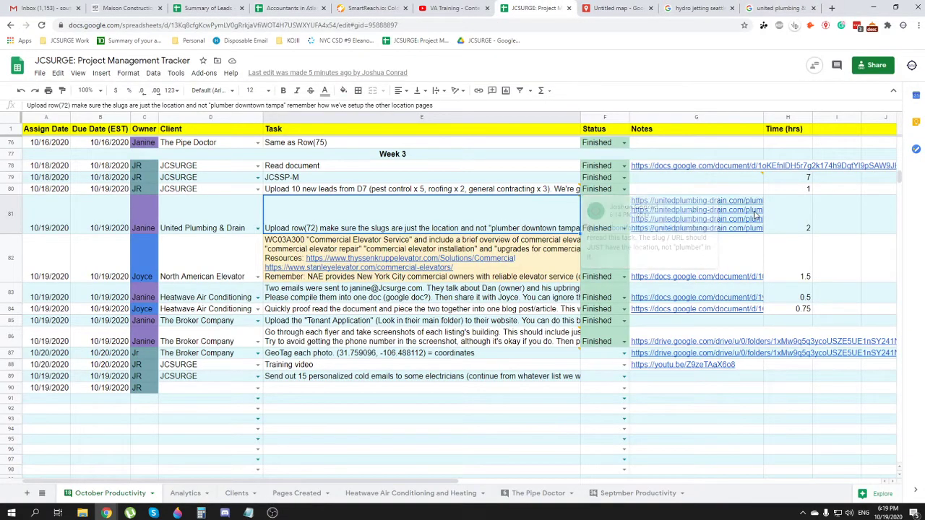
{"action": "left_click", "coordinate": [688, 202]}
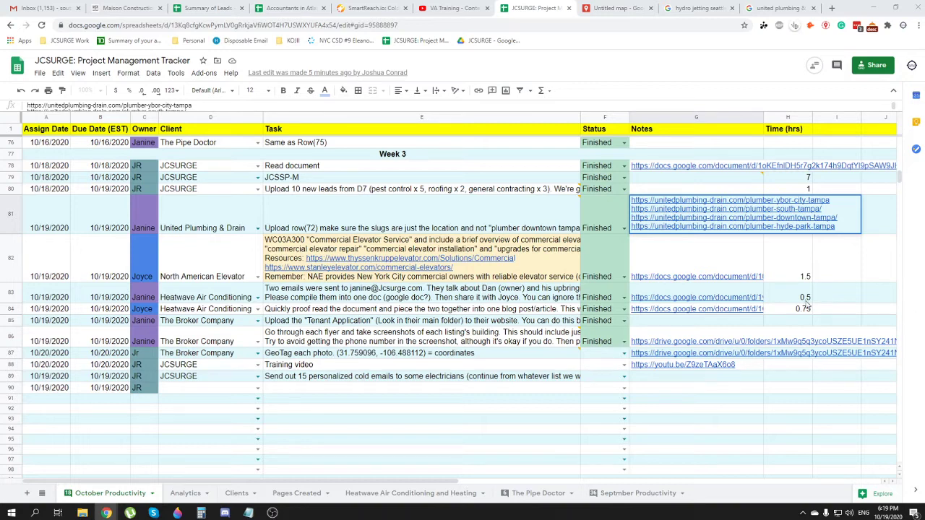
Step: In the map description, list Hillsborough County, Tampa, Pasco County, Downtown, South Tampa, Hyde Park and Ybor City under "Service Areas"
{"action": "left_click", "coordinate": [619, 8]}
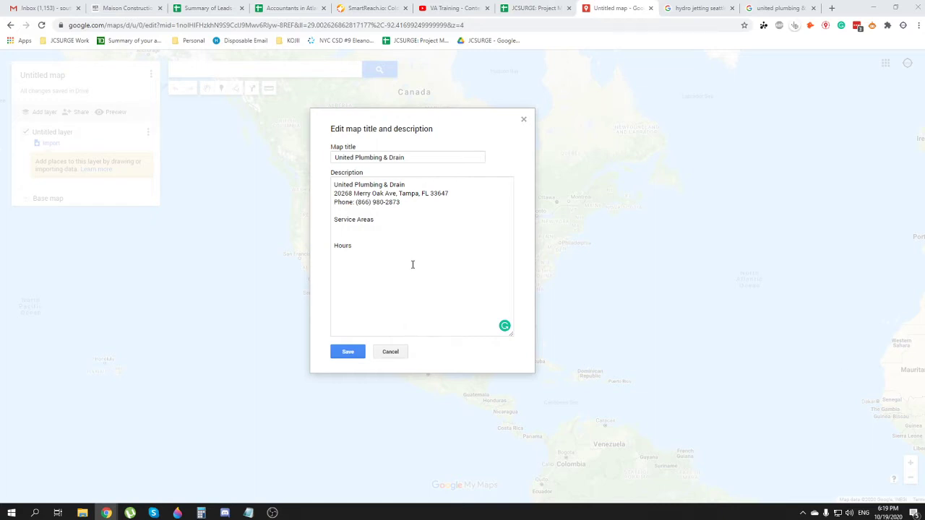
{"action": "left_click", "coordinate": [378, 229]}
{"action": "type", "text": "Hillsborough County, FL, USA Tampa, FL, USA Pasco County, FL, USA Downtown, Tampa, FL, USA South Tampa, Tampa, FL 33611, USA Hyde Park, Tampa, FL, USA Ybor City, Tampa, FL, USA"}
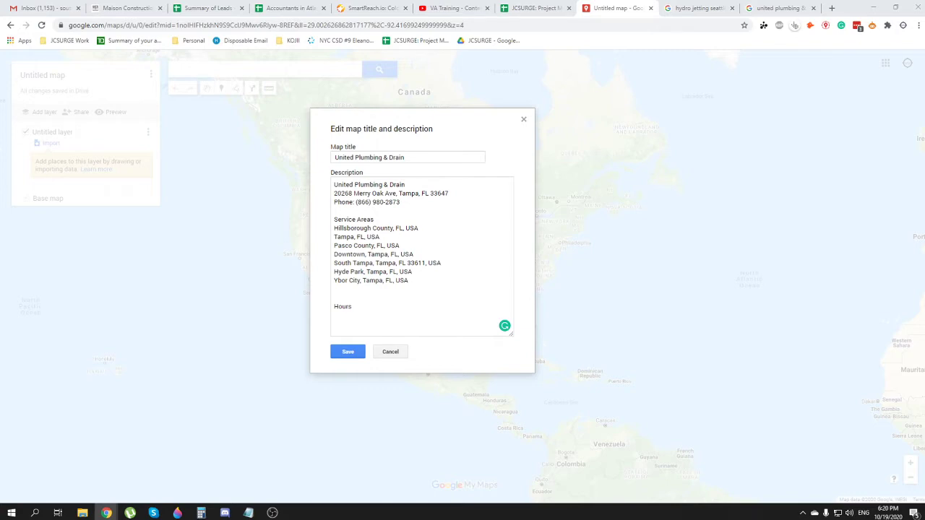
Step: Add the opening hours under "Hours": Sunday 6:00 AM–5:00 PM, Monday to Friday 6:00 AM–9:00 PM, Saturday 8:00 AM–6:00 PM; remove the extra blank line above
{"action": "left_click_drag", "start_coordinate": [853, 145], "coordinate": [647, 93]}
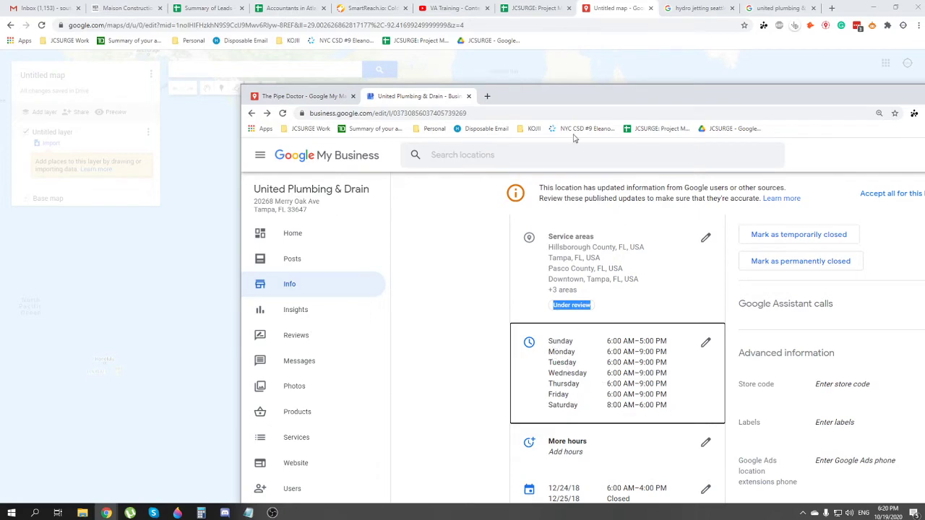
{"action": "left_click_drag", "start_coordinate": [584, 104], "coordinate": [875, 173]}
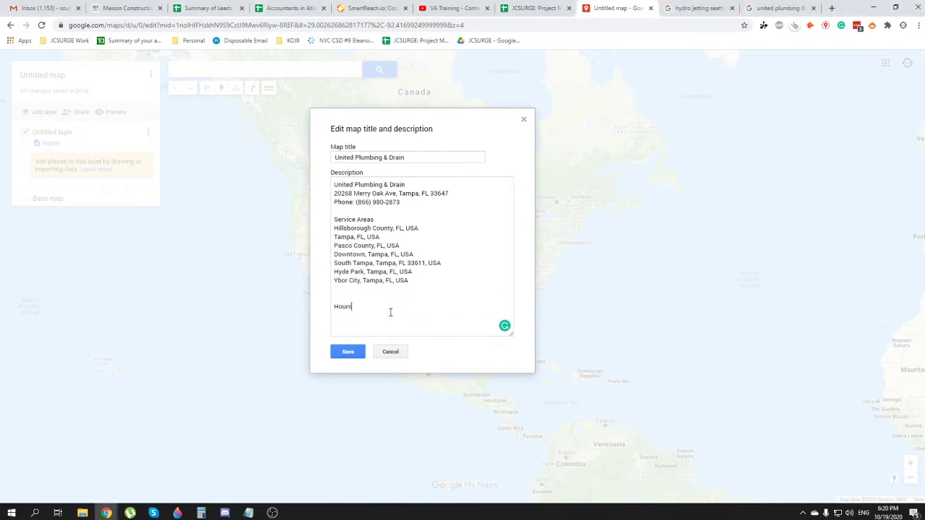
{"action": "type", "text": "Sunday 6:00 AM–5:00 PM Monday 6:00 AM–9:00 PM Tuesday 6:00 AM–9:00 PM Wednesday 6:00 AM–9:00 PM Thursday 6:00 AM–9:00 PM Friday 6:00 AM–9:00 PM Saturday 8:00 AM–6:00 PM"}
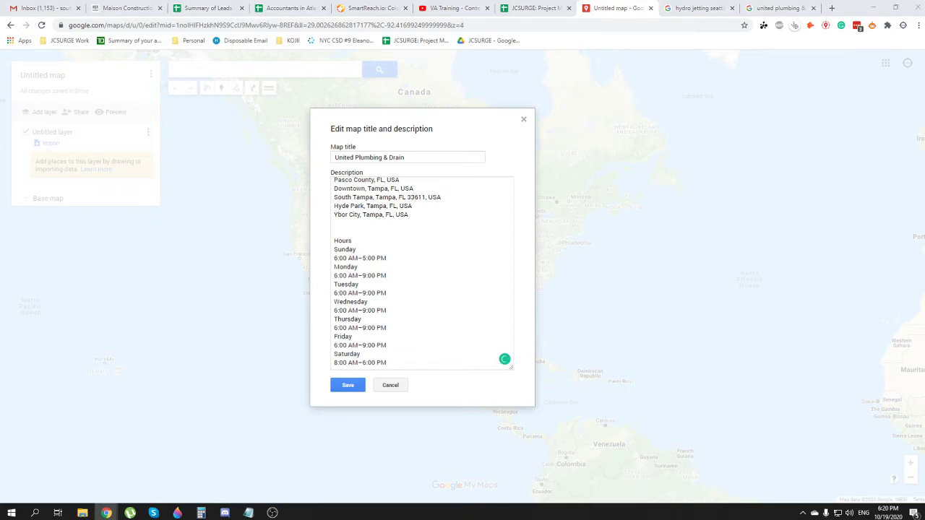
{"action": "left_click", "coordinate": [345, 231]}
{"action": "key", "text": "BackSpace"}
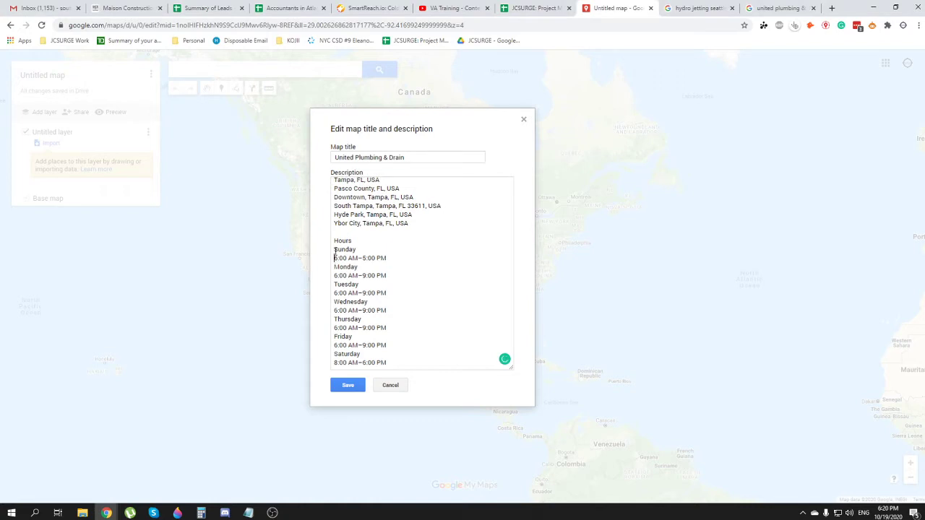
Step: Join each weekday with its opening hours on a single line, from Sunday to Saturday
{"action": "left_click", "coordinate": [336, 258]}
{"action": "key", "text": "Left"}
{"action": "key", "text": "Left"}
{"action": "key", "text": "BackSpace"}
{"action": "left_click", "coordinate": [334, 275]}
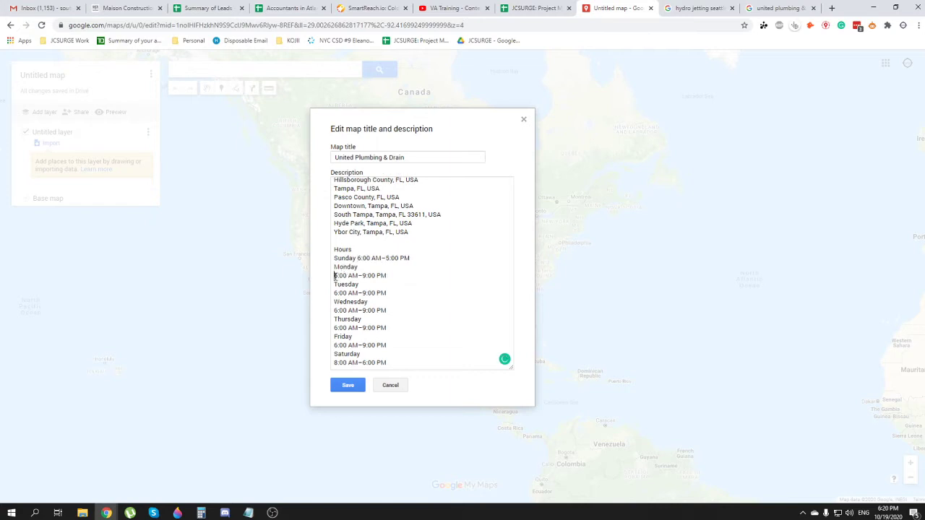
{"action": "key", "text": "BackSpace"}
{"action": "left_click", "coordinate": [334, 293]}
{"action": "key", "text": "BackSpace"}
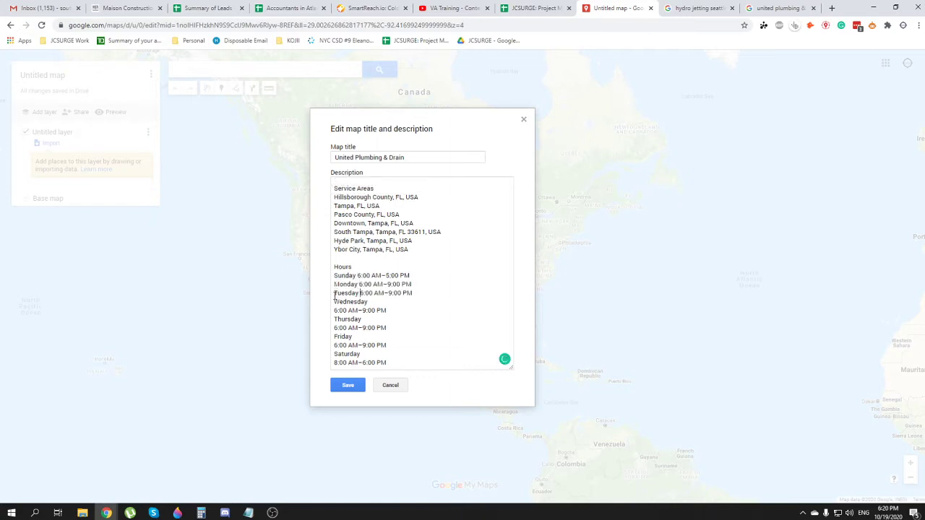
{"action": "left_click", "coordinate": [334, 310]}
{"action": "key", "text": "BackSpace"}
{"action": "left_click", "coordinate": [335, 327]}
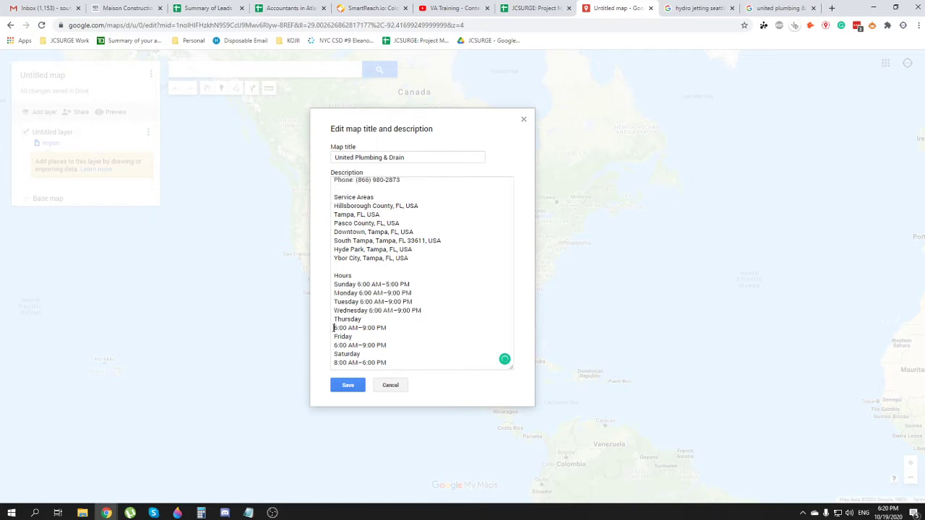
{"action": "key", "text": "BackSpace"}
{"action": "left_click", "coordinate": [334, 344]}
{"action": "key", "text": "BackSpace"}
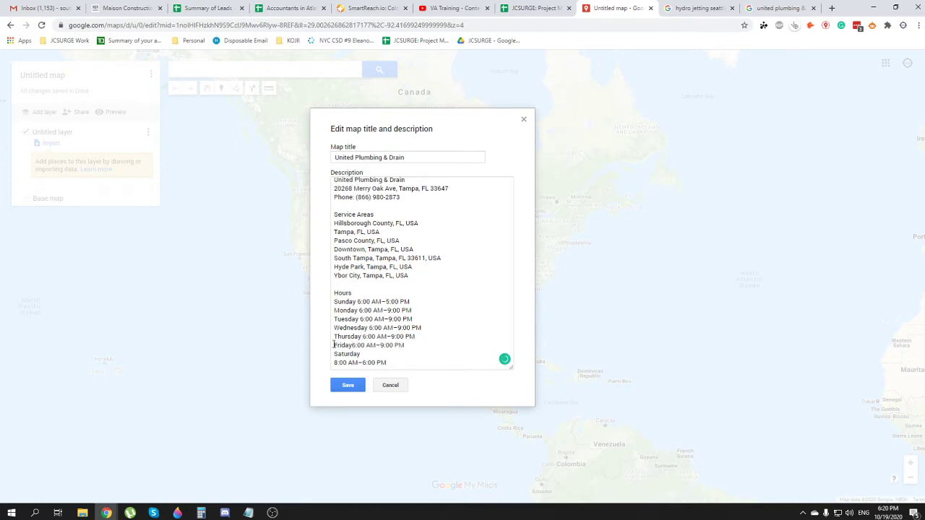
{"action": "left_click", "coordinate": [335, 362]}
{"action": "key", "text": "BackSpace"}
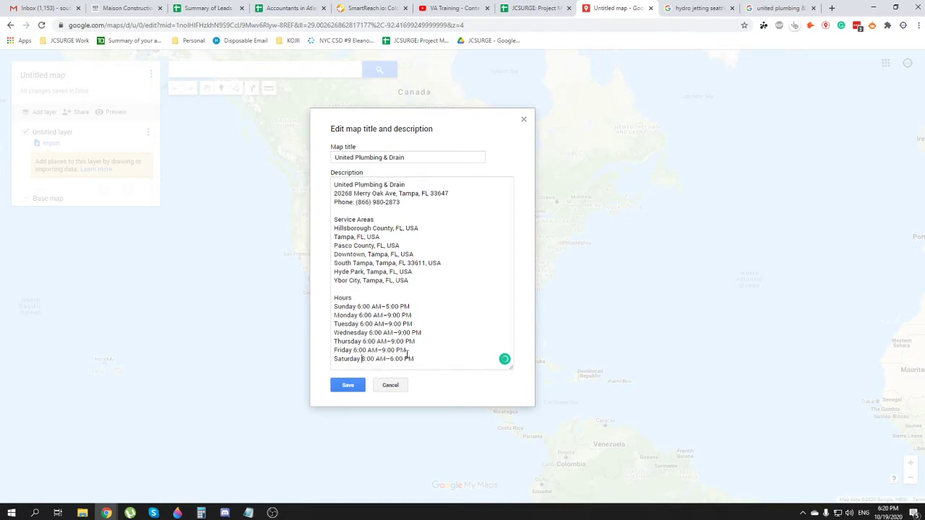
{"action": "left_click_drag", "start_coordinate": [336, 306], "coordinate": [469, 366]}
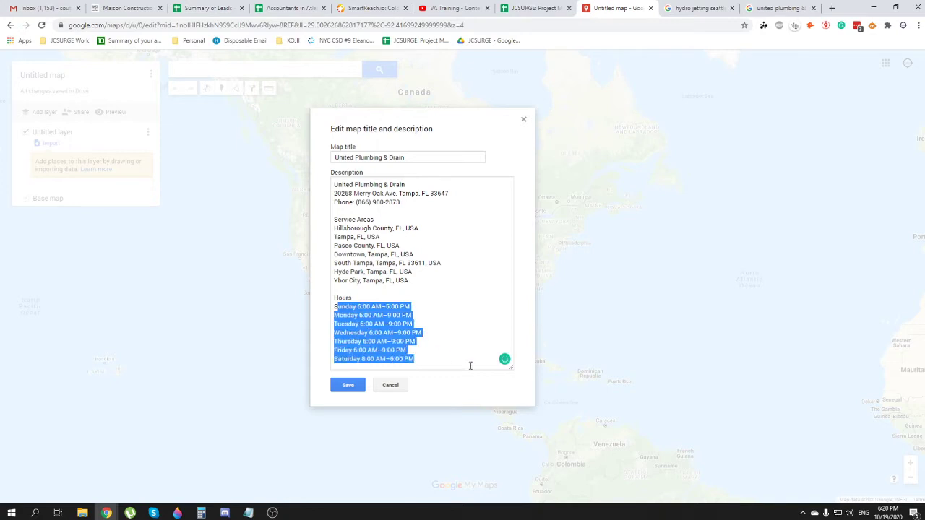
Step: Add the business overview paragraph starting "At United Plumbing & Drain we provide the Tampa, FL area" below the hours, separated by a blank line
{"action": "left_click", "coordinate": [470, 365]}
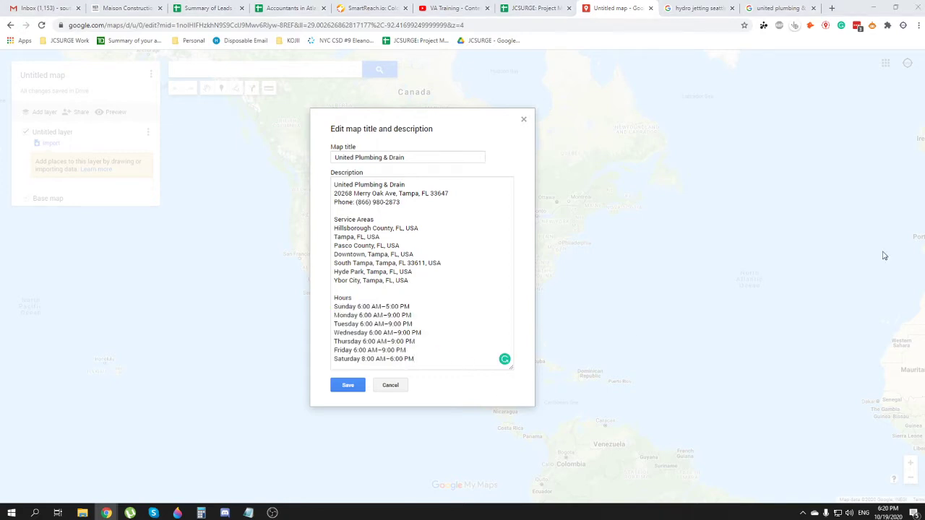
{"action": "key", "text": "Return"}
{"action": "key", "text": "Return"}
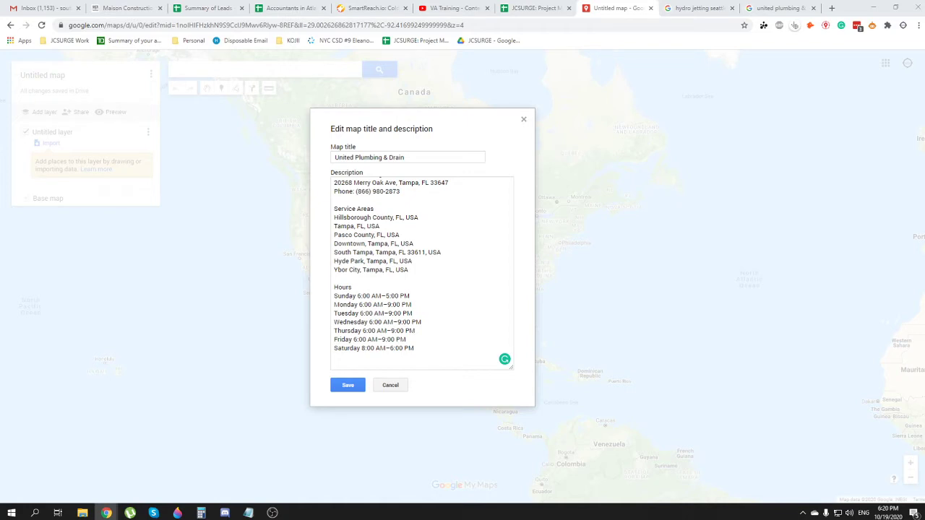
{"action": "left_click", "coordinate": [444, 357]}
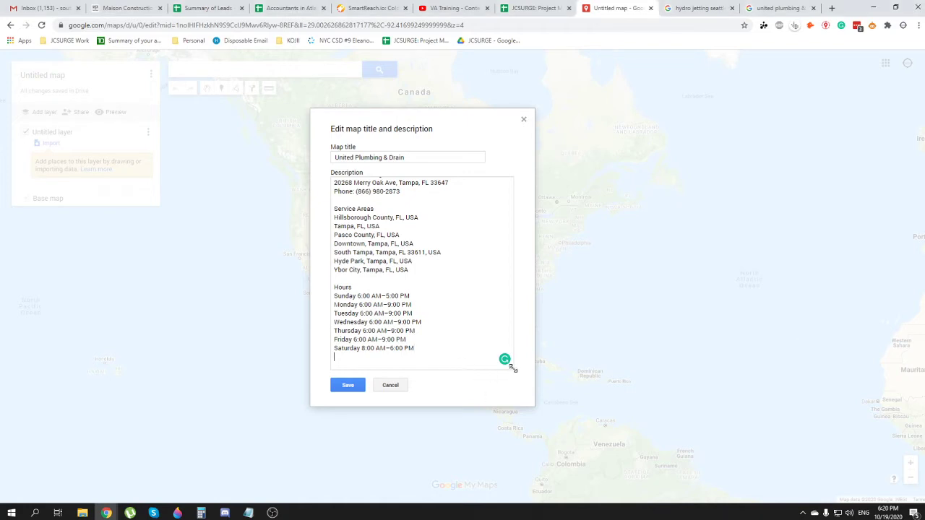
{"action": "left_click_drag", "start_coordinate": [512, 368], "coordinate": [533, 430]}
{"action": "type", "text": "At United Plumbing & Drain we provide the Tampa, FL area with some of the most reliable and trusted plumbing services available. Whether you have a clogged sewer line or a drain line, you can count on our plumbers to be responsive, professional and to get the job done right. We offer a wide array of plumbing services from sewer repair to toilet and faucet repair service. We service the entire Hillsborough County area and offer affordable pricing with no hidden charges. No tacky sales techniques, just parts and service. So give us a call when you're having a bad plumbing day!"}
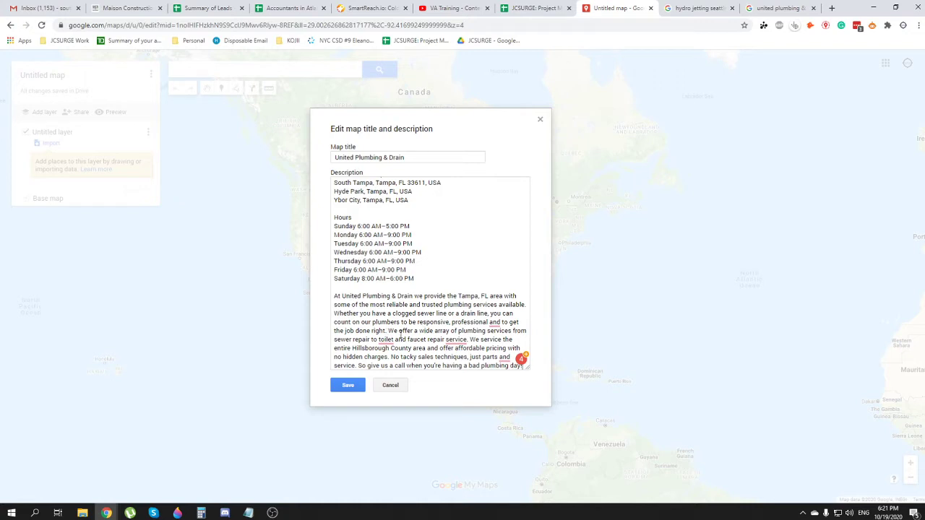
Step: In the overview paragraph, replace "array" with "variety" and correct "faucet repair service" to "services"
{"action": "double_click", "coordinate": [442, 331]}
{"action": "type", "text": "variety"}
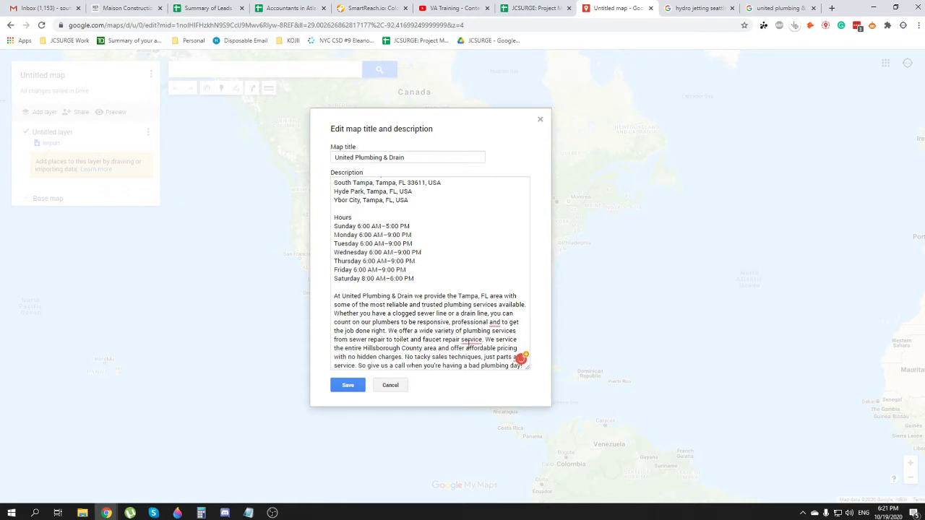
{"action": "right_click", "coordinate": [469, 341]}
{"action": "left_click", "coordinate": [480, 354]}
Step: Extend the services sentence with "as well as drain cleaning" and accept the suggested article "the" before "drain"
{"action": "type", "text": "as well as "}
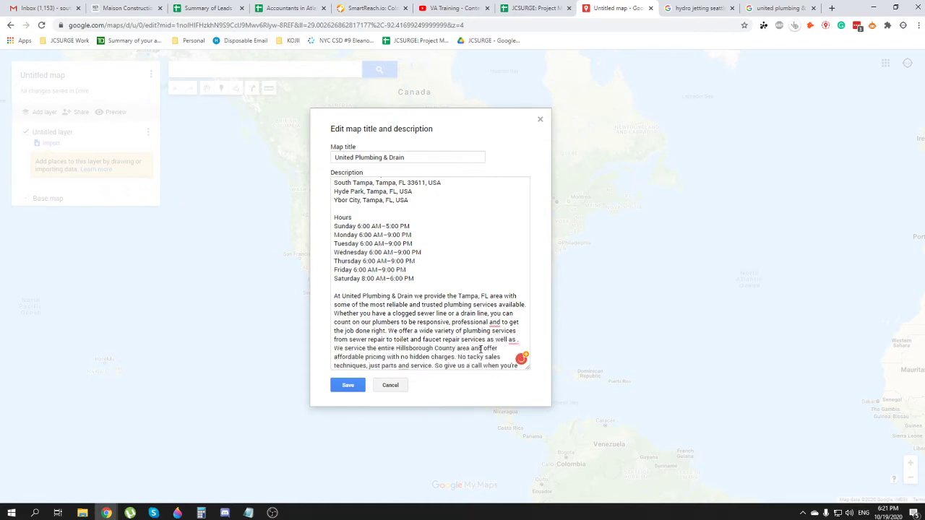
{"action": "type", "text": "drain cleaning. We service the entire Hillsborough County area and"}
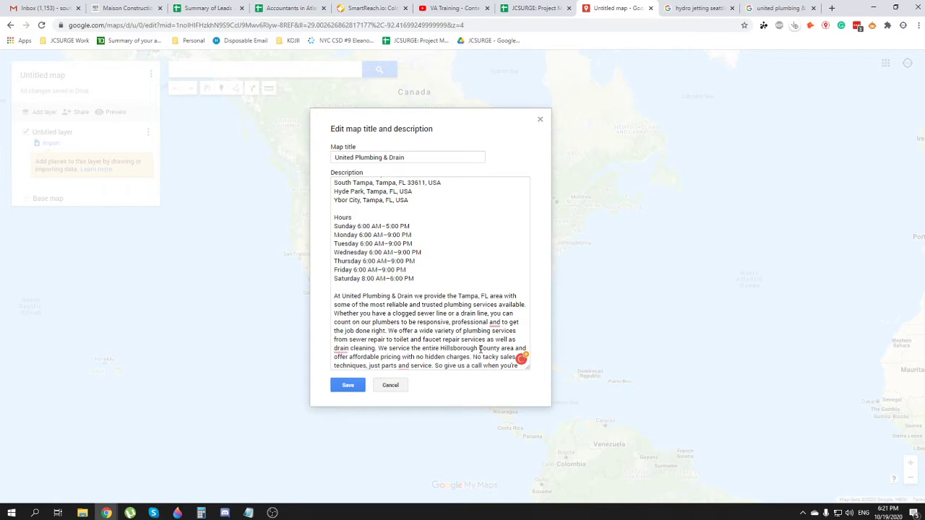
{"action": "mouse_move", "coordinate": [345, 348]}
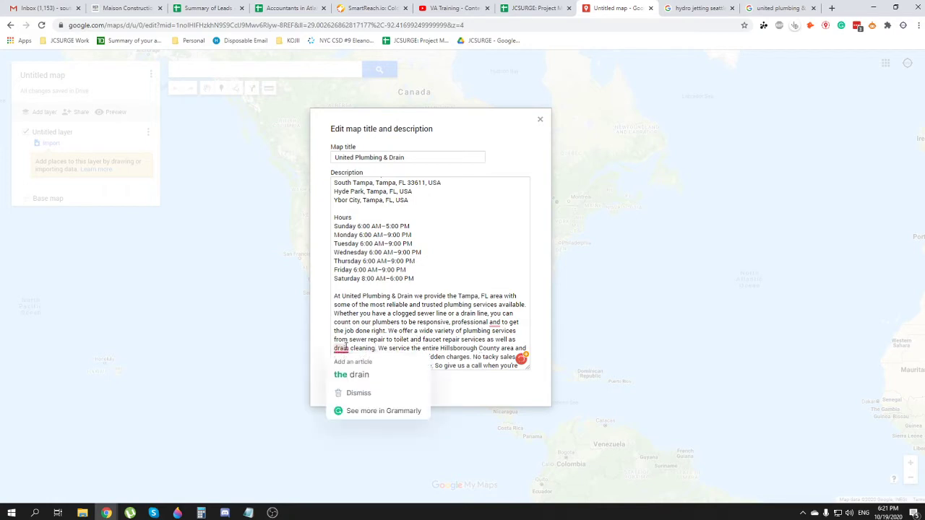
{"action": "left_click", "coordinate": [352, 374]}
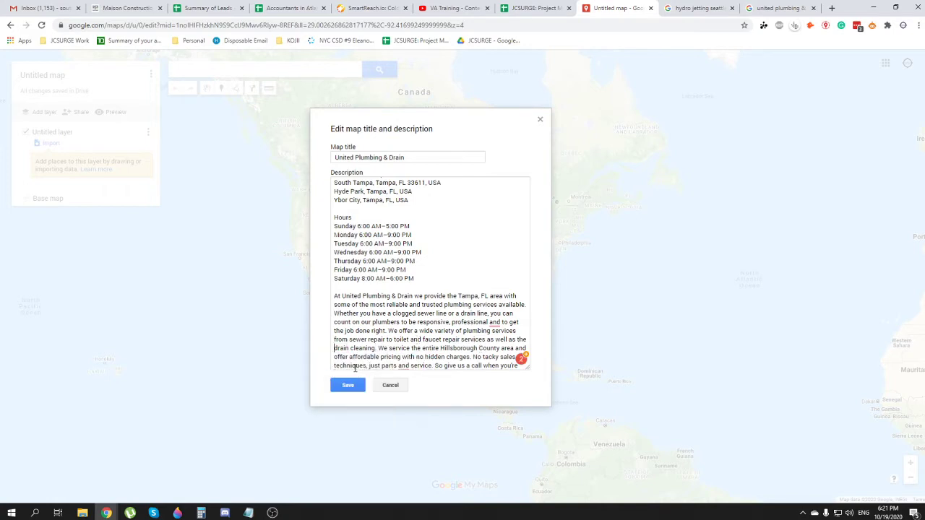
Step: In the overview paragraph, delete "the" before "drain cleaning" and insert "plumbing" before "service" in "just parts and service"
{"action": "double_click", "coordinate": [521, 339]}
{"action": "key", "text": "BackSpace"}
{"action": "key", "text": "Down"}
{"action": "key", "text": "Down"}
{"action": "key", "text": "Down"}
{"action": "key", "text": "Down"}
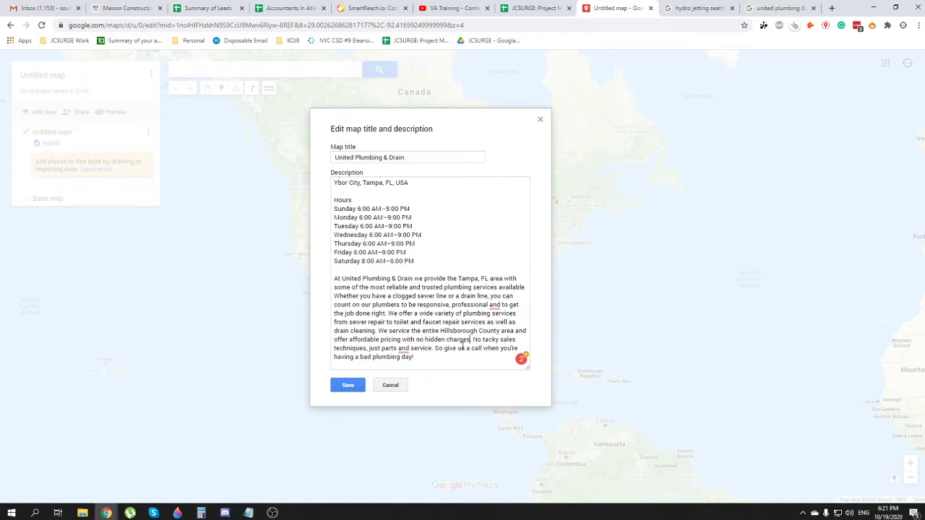
{"action": "left_click", "coordinate": [433, 349]}
{"action": "left_click", "coordinate": [411, 349]}
{"action": "type", "text": "plumbing"}
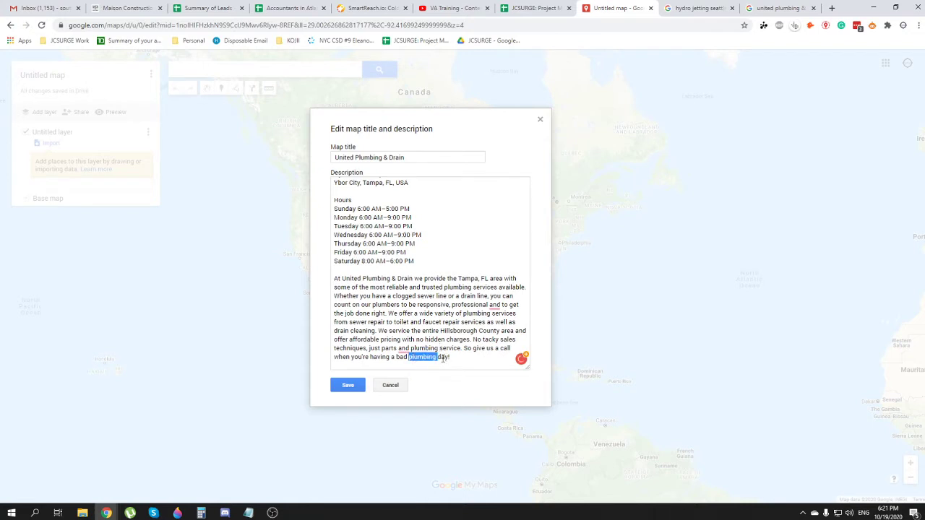
Step: Extend the closing sentence with "or have any questions" and reword the paragraph's opening to "We at United Plumbing & Drain provide"
{"action": "left_click", "coordinate": [449, 357]}
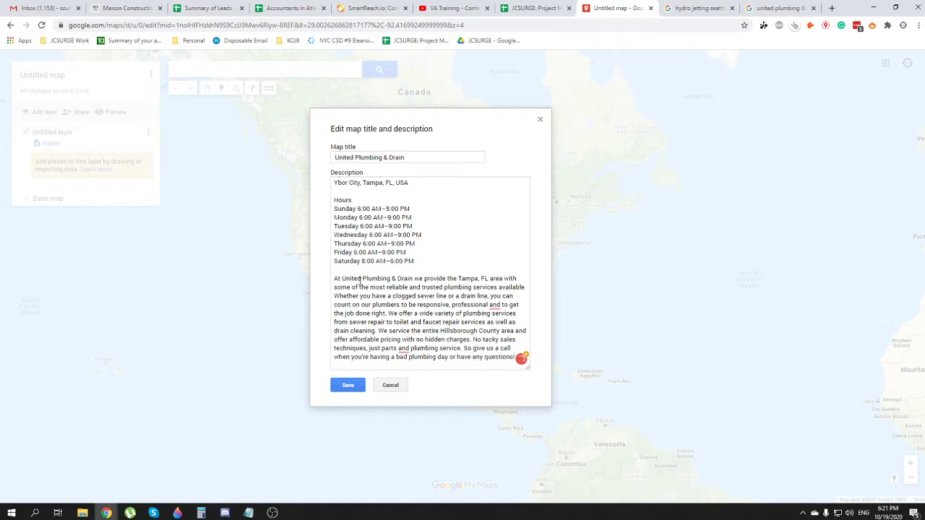
{"action": "left_click_drag", "start_coordinate": [340, 280], "coordinate": [323, 280]}
{"action": "type", "text": "We at"}
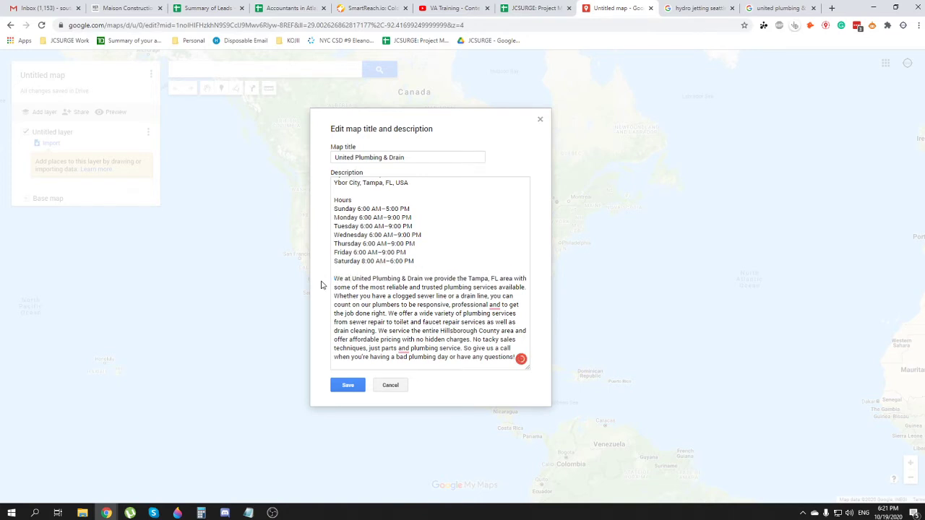
{"action": "double_click", "coordinate": [426, 278]}
{"action": "key", "text": "BackSpace"}
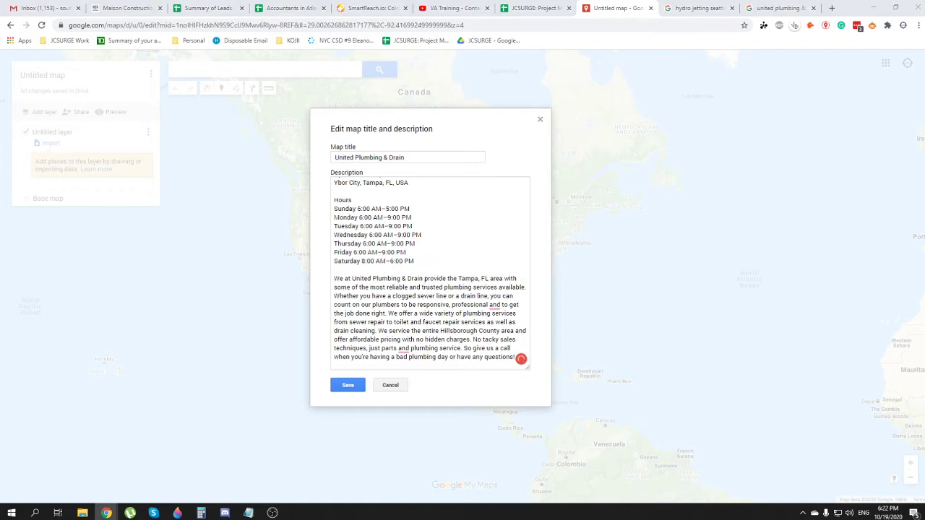
{"action": "left_click", "coordinate": [513, 357]}
{"action": "key", "text": "Return"}
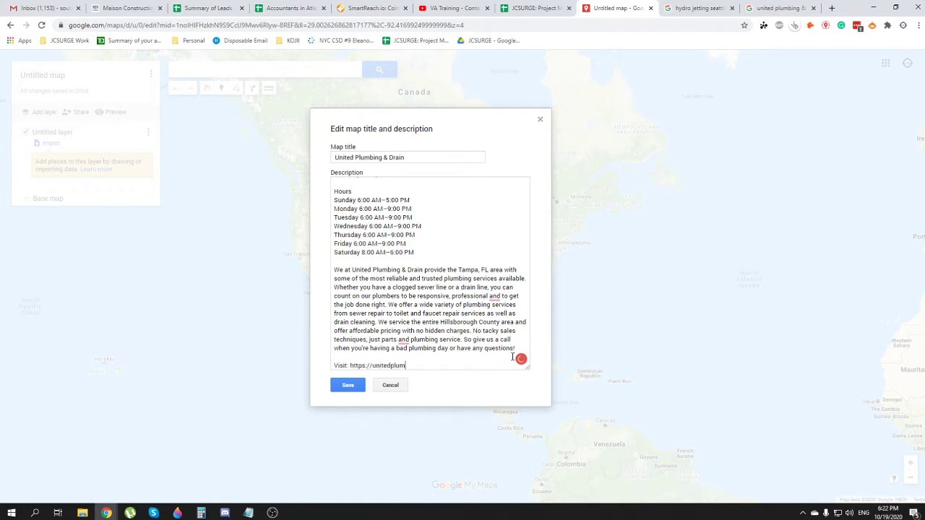
{"action": "type", "text": "m"}
{"action": "key", "text": "Return"}
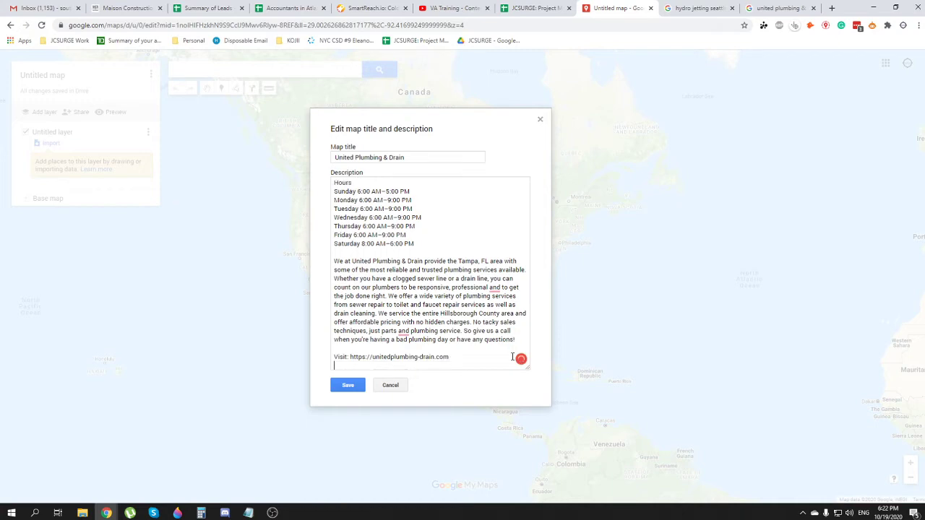
Step: Copy the website address from the description, check it in a new browser tab and return to the map
{"action": "left_click", "coordinate": [350, 357], "text": "shift"}
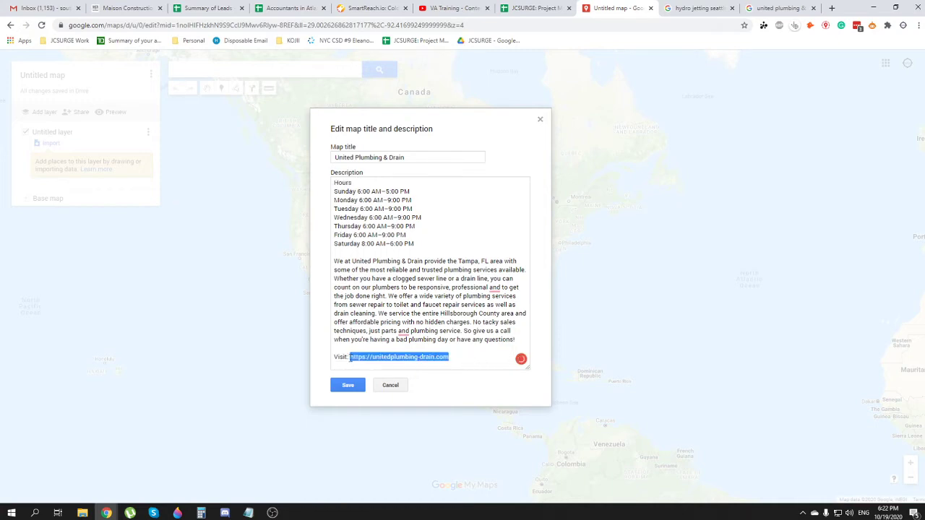
{"action": "key", "text": "ctrl+c"}
{"action": "key", "text": "ctrl+t"}
{"action": "key", "text": "ctrl+v"}
{"action": "key", "text": "Escape"}
{"action": "left_click", "coordinate": [567, 8]}
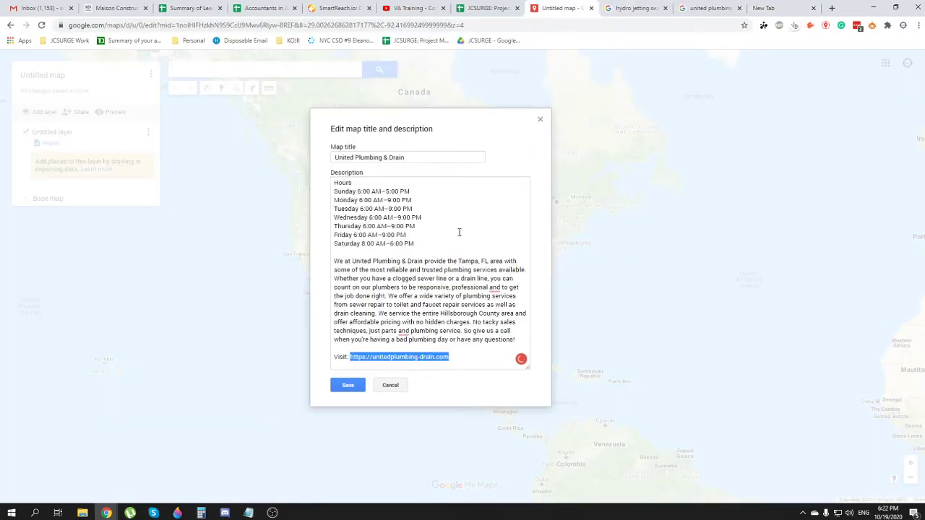
Step: Save the map's title and description, and rename the untitled layer "United Plumbing & Drain"
{"action": "left_click", "coordinate": [349, 385]}
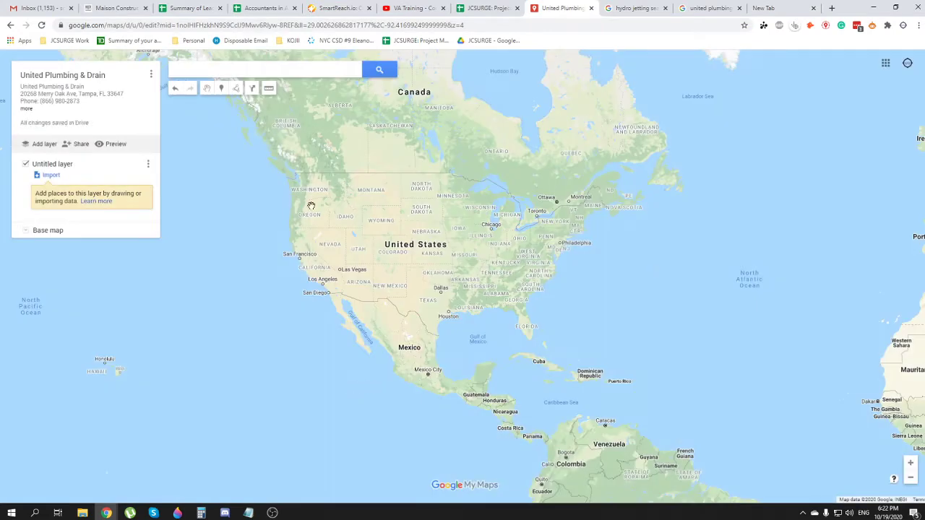
{"action": "scroll", "coordinate": [531, 308], "scroll_direction": "up", "scroll_amount": 2}
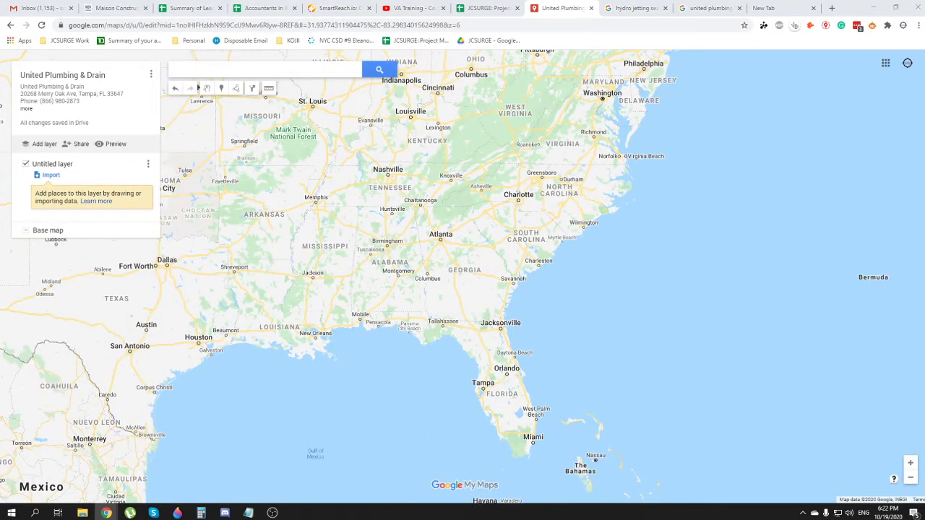
{"action": "left_click", "coordinate": [51, 168]}
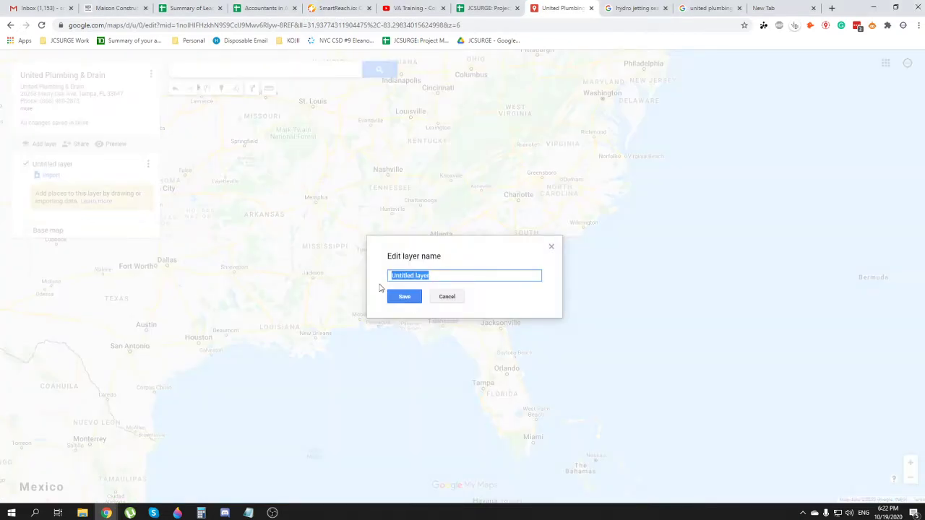
{"action": "type", "text": "Unit"}
{"action": "type", "text": "ed Plumbing & Drain"}
{"action": "key", "text": "Return"}
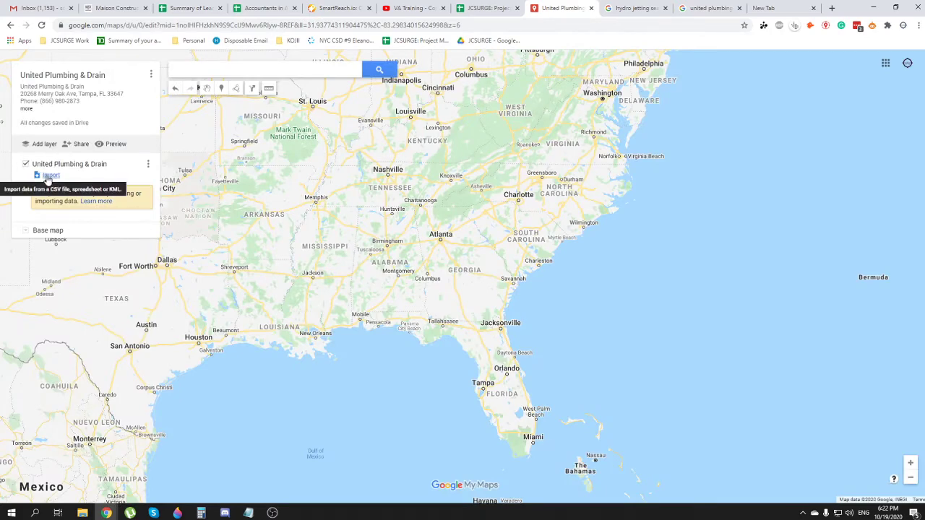
Step: Ready the map's place search and copy the street address of United Plumbing & Drain from its Google search profile
{"action": "scroll", "coordinate": [573, 385], "scroll_direction": "up", "scroll_amount": 1}
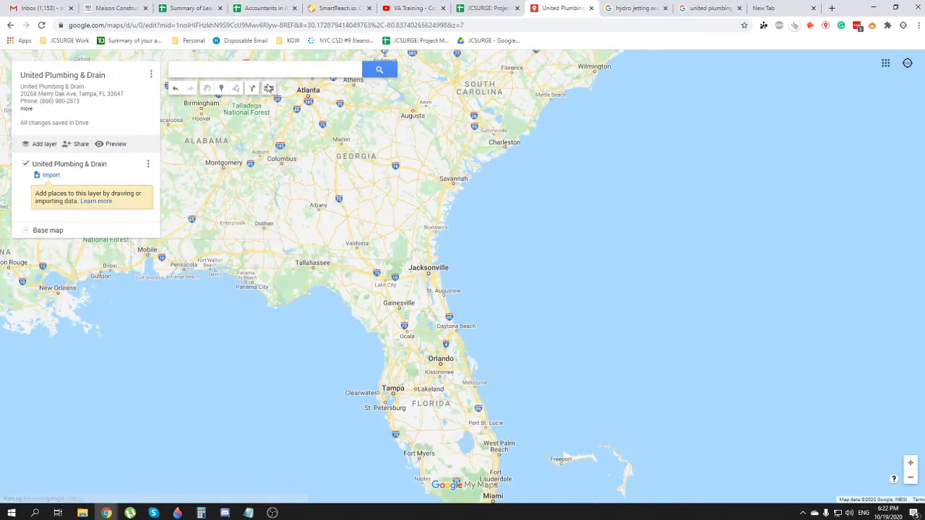
{"action": "left_click", "coordinate": [263, 70]}
{"action": "key", "text": "Down"}
{"action": "key", "text": "Up"}
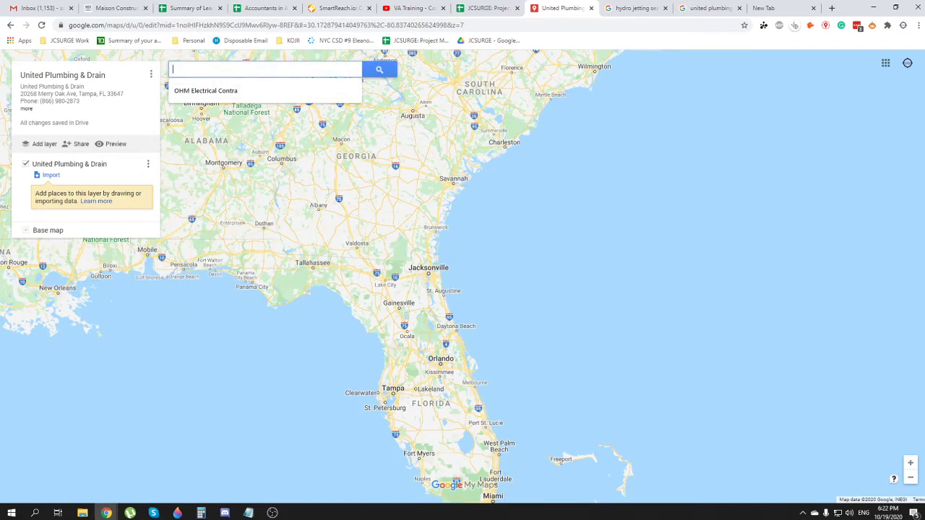
{"action": "key", "text": "Escape"}
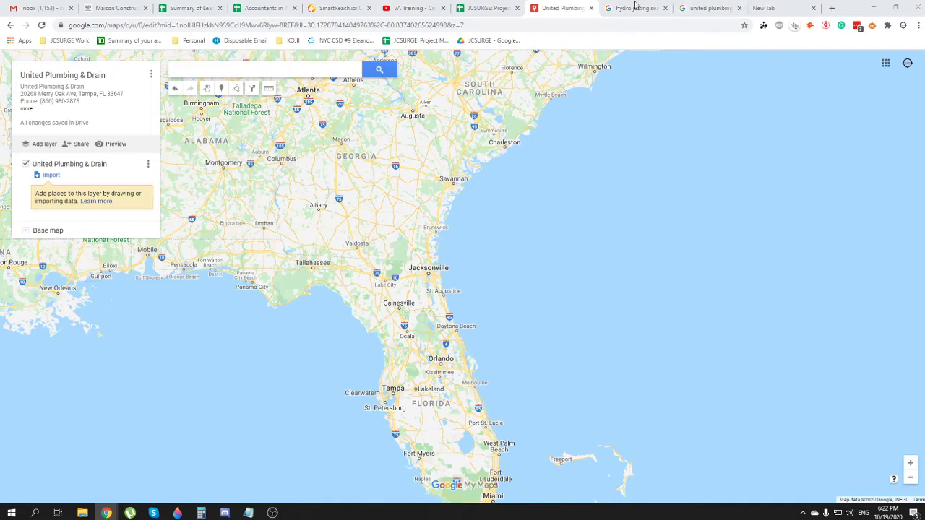
{"action": "left_click", "coordinate": [707, 7]}
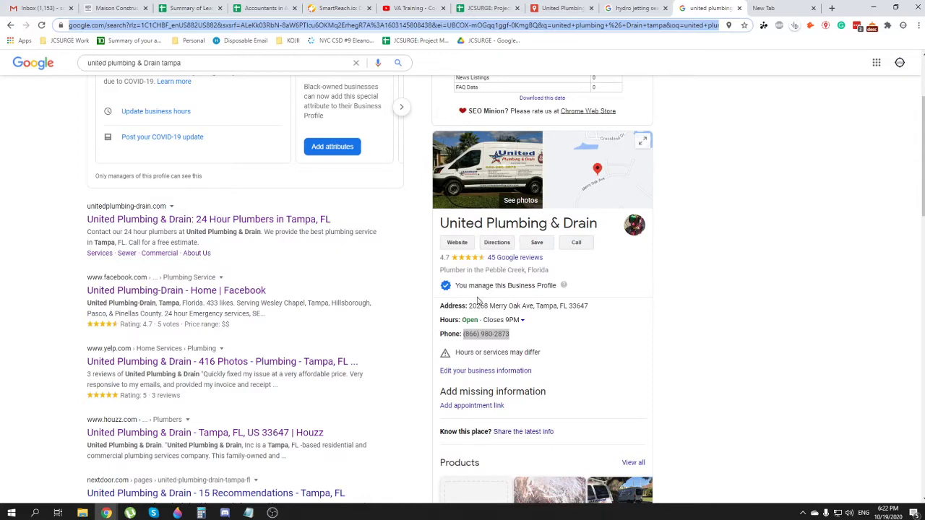
{"action": "left_click_drag", "start_coordinate": [467, 305], "coordinate": [618, 308]}
{"action": "key", "text": "ctrl+c"}
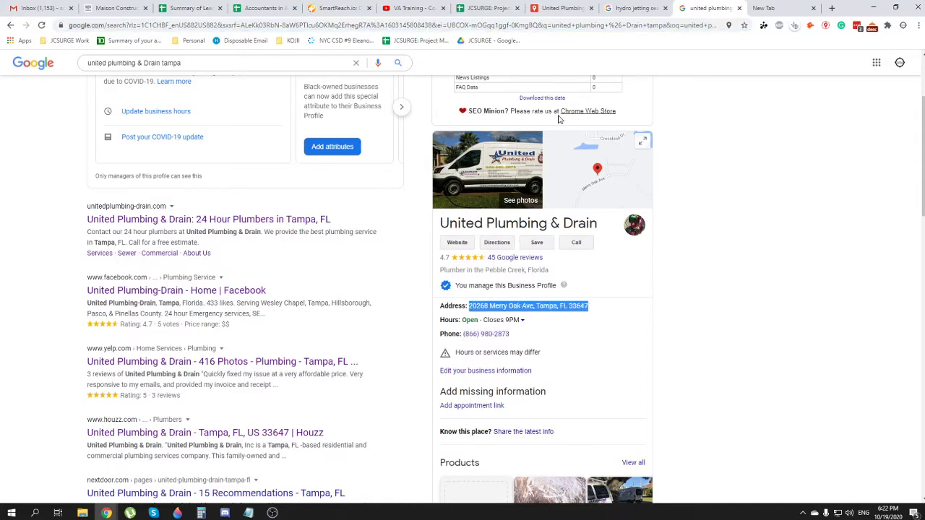
Step: Search the map for "United Plumbing & Drain" followed by the copied street address
{"action": "left_click", "coordinate": [539, 10]}
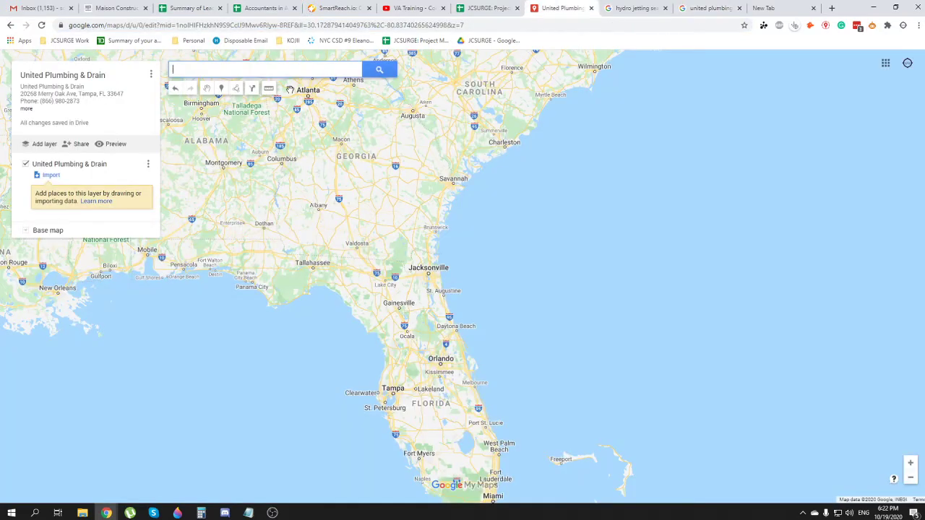
{"action": "type", "text": "United Plumbing & D"}
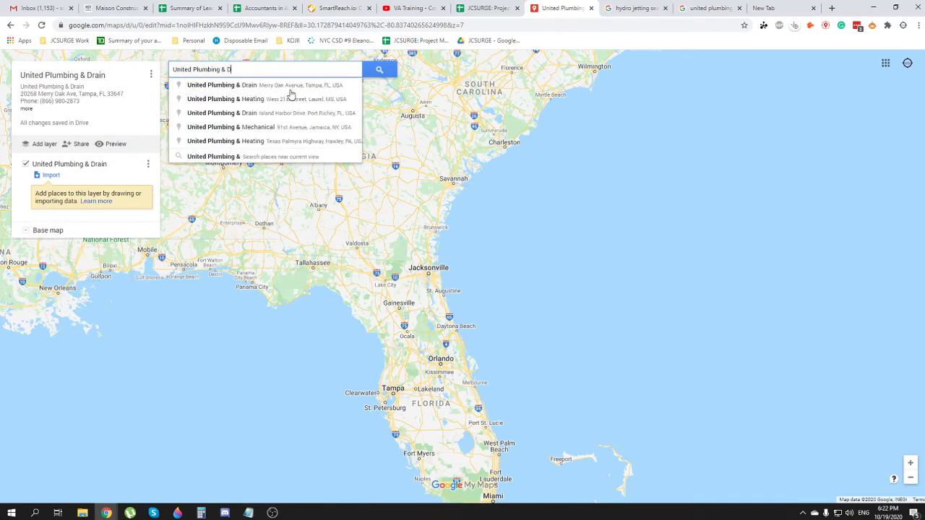
{"action": "type", "text": "rain"}
{"action": "key", "text": "ctrl+v"}
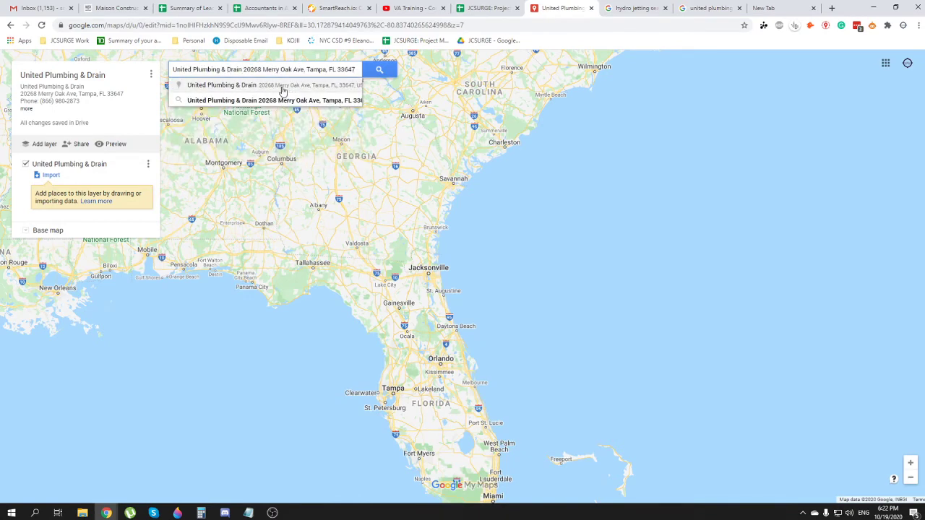
{"action": "left_click", "coordinate": [283, 99]}
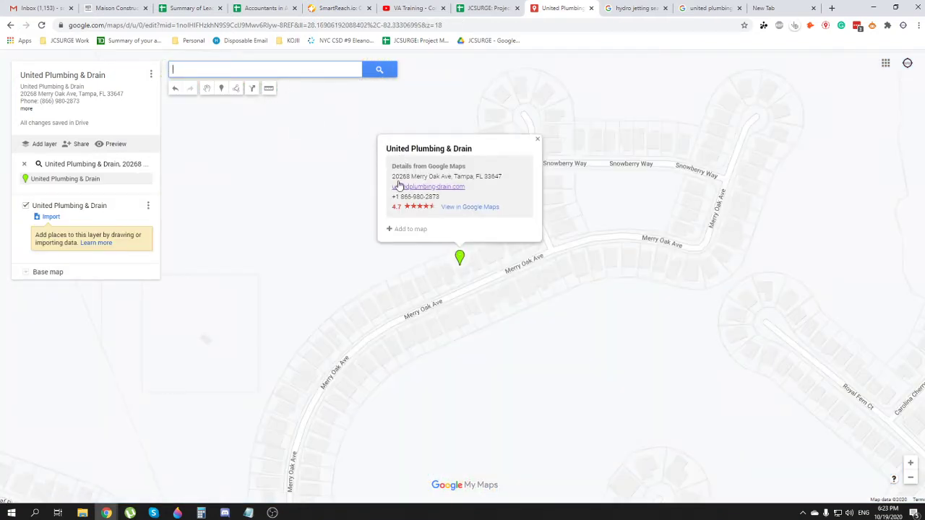
Step: Check the address in the found United Plumbing & Drain listing and add the place to the map layer
{"action": "mouse_move", "coordinate": [393, 176]}
{"action": "left_mouse_down"}
{"action": "mouse_move", "coordinate": [483, 178]}
{"action": "mouse_move", "coordinate": [398, 176]}
{"action": "left_mouse_up"}
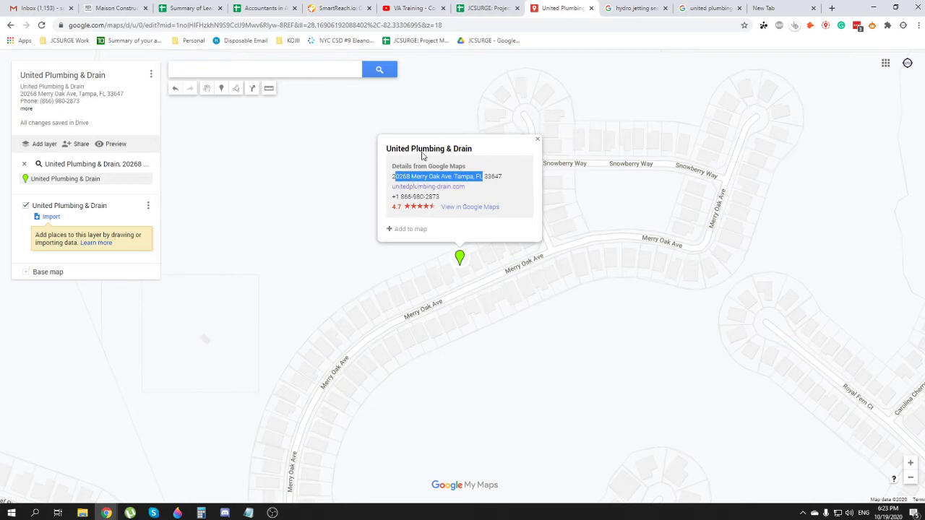
{"action": "left_click", "coordinate": [505, 202]}
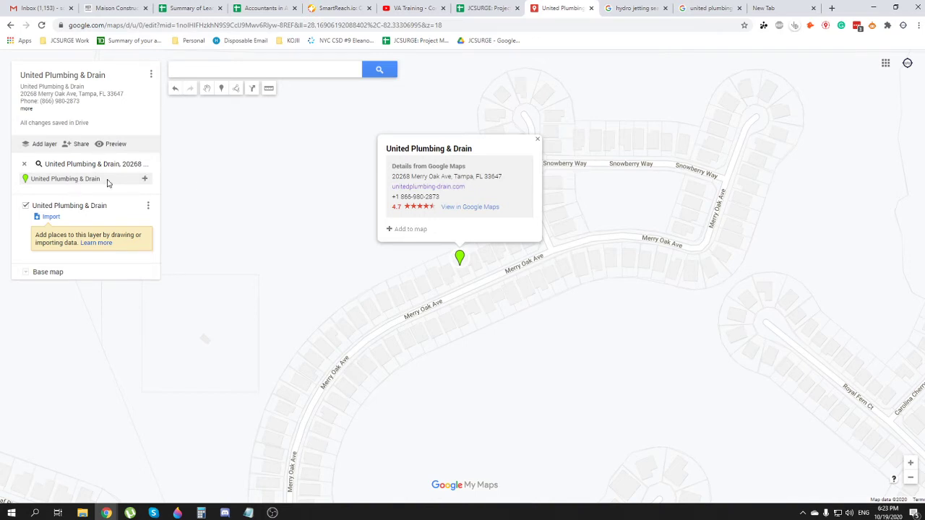
{"action": "left_click", "coordinate": [396, 229]}
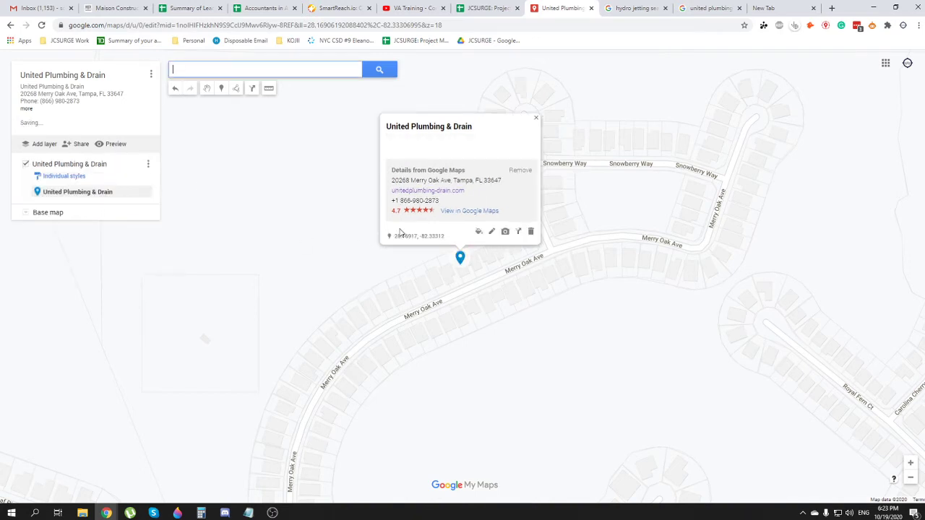
Step: Start driving directions to the United Plumbing & Drain marker in a new layer
{"action": "scroll", "coordinate": [380, 260], "scroll_direction": "down", "scroll_amount": 3}
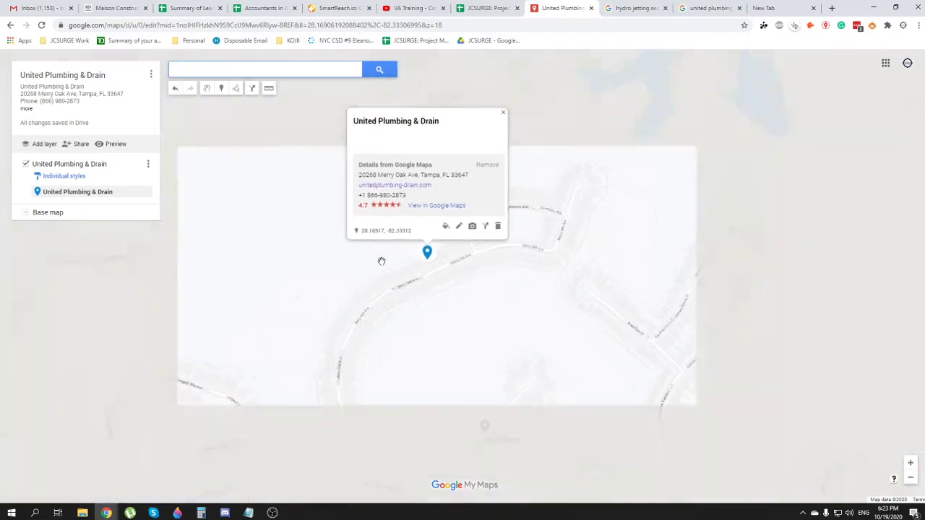
{"action": "scroll", "coordinate": [369, 265], "scroll_direction": "down", "scroll_amount": 1}
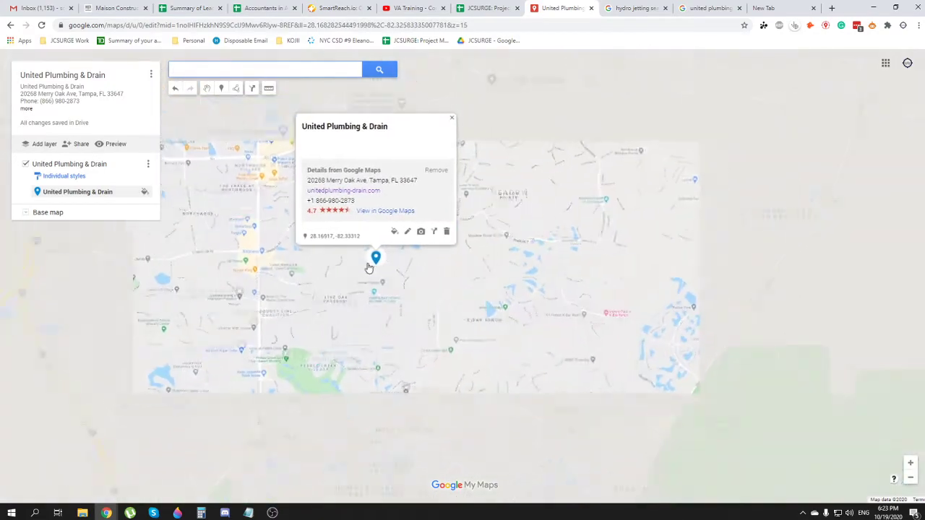
{"action": "scroll", "coordinate": [318, 307], "scroll_direction": "down", "scroll_amount": 2}
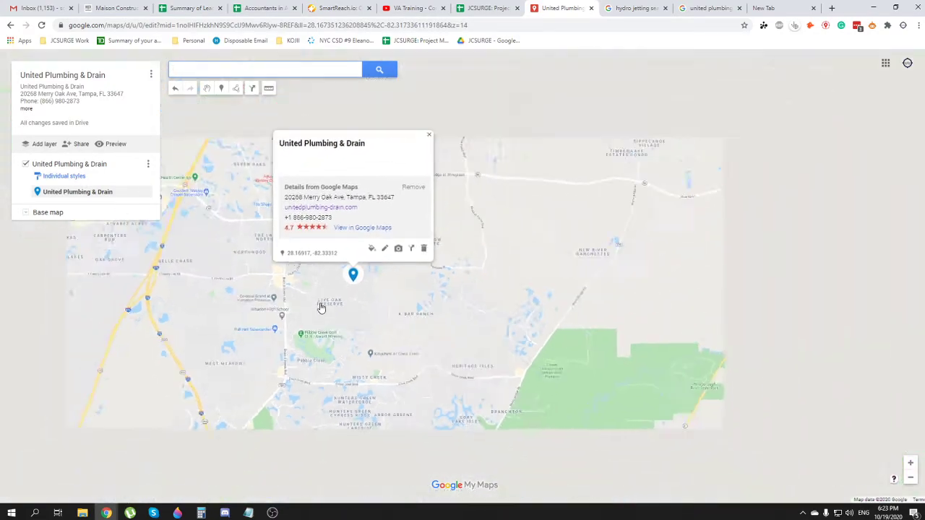
{"action": "left_click_drag", "start_coordinate": [320, 305], "coordinate": [493, 214]}
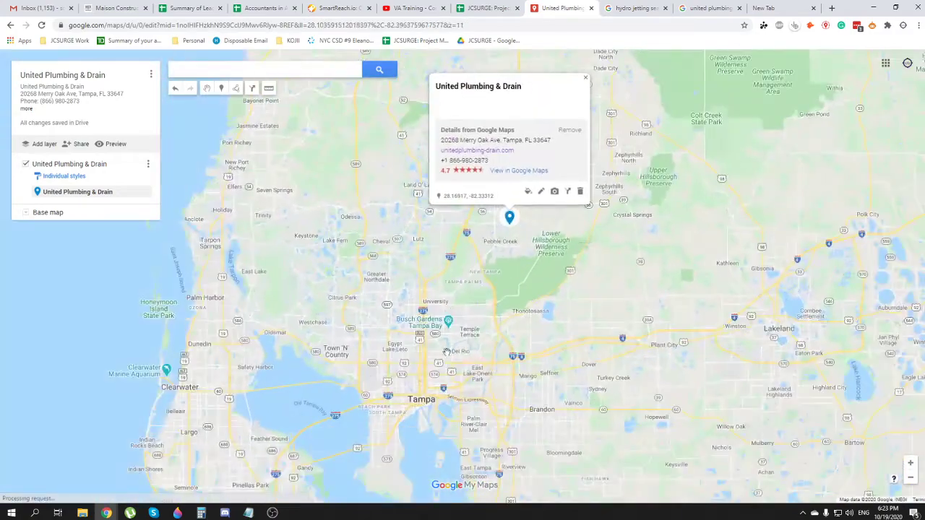
{"action": "left_click_drag", "start_coordinate": [545, 313], "coordinate": [479, 376]}
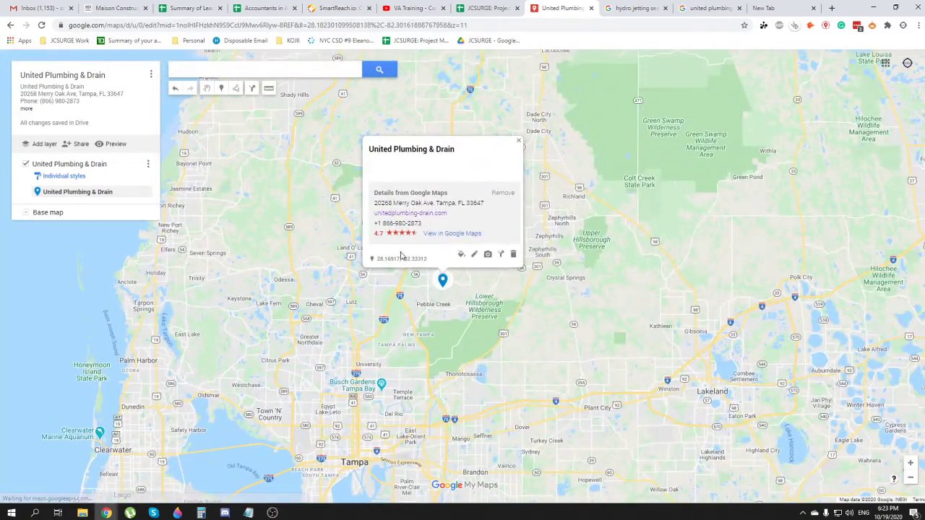
{"action": "left_click", "coordinate": [498, 255]}
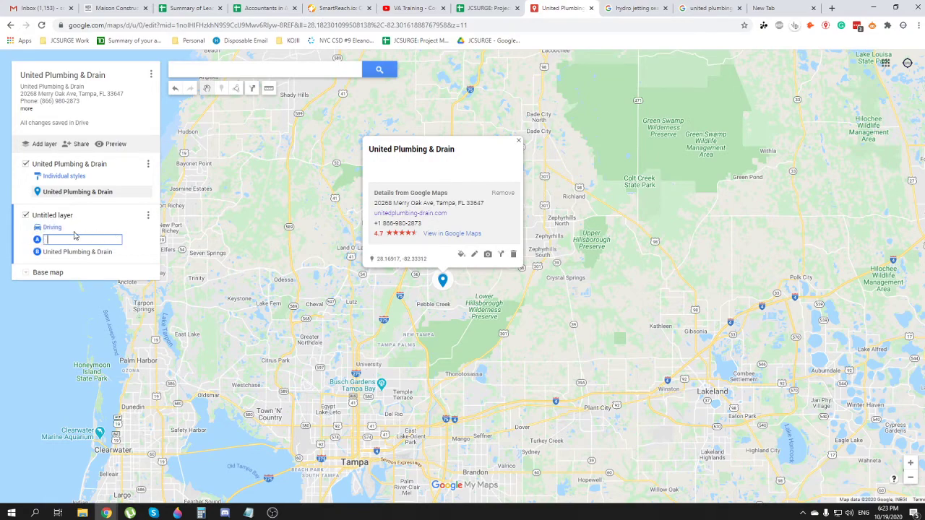
{"action": "left_click_drag", "start_coordinate": [270, 420], "coordinate": [335, 350]}
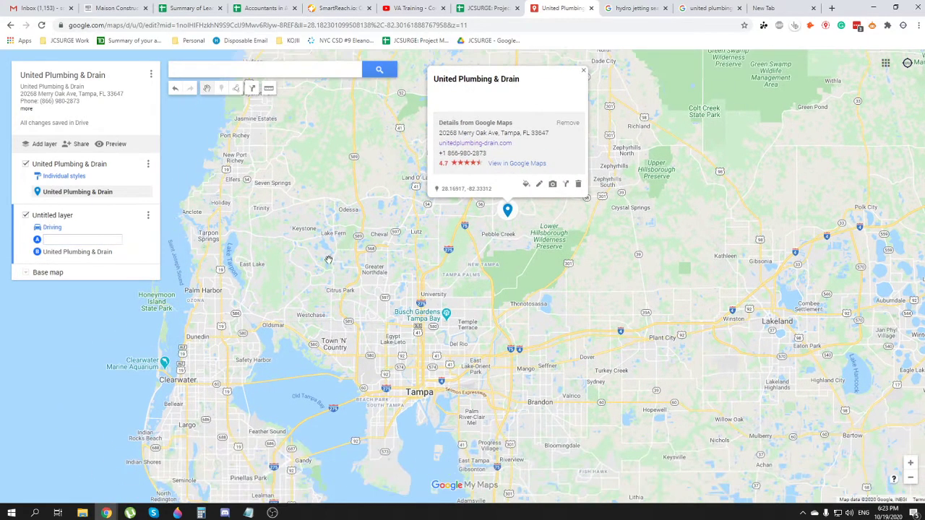
{"action": "scroll", "coordinate": [336, 351], "scroll_direction": "up", "scroll_amount": 1}
{"action": "scroll", "coordinate": [288, 325], "scroll_direction": "down", "scroll_amount": 1}
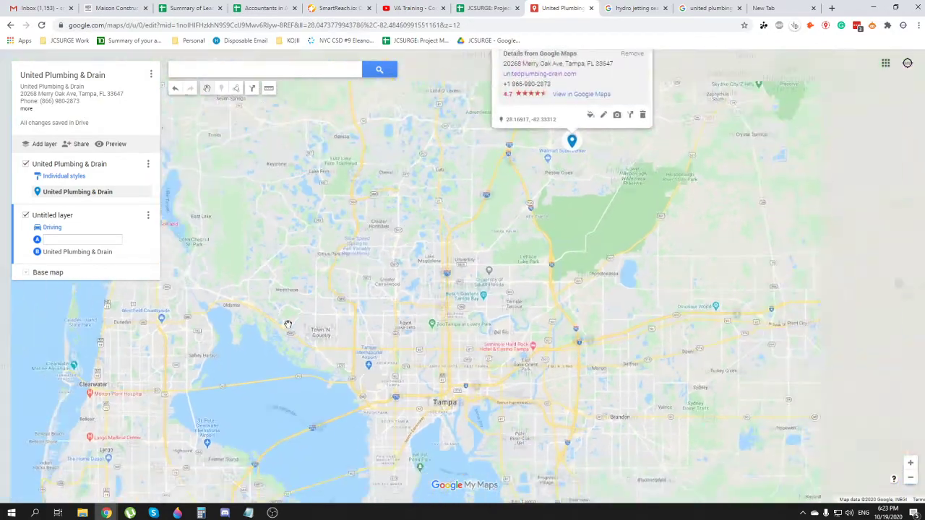
{"action": "scroll", "coordinate": [288, 326], "scroll_direction": "down", "scroll_amount": 1}
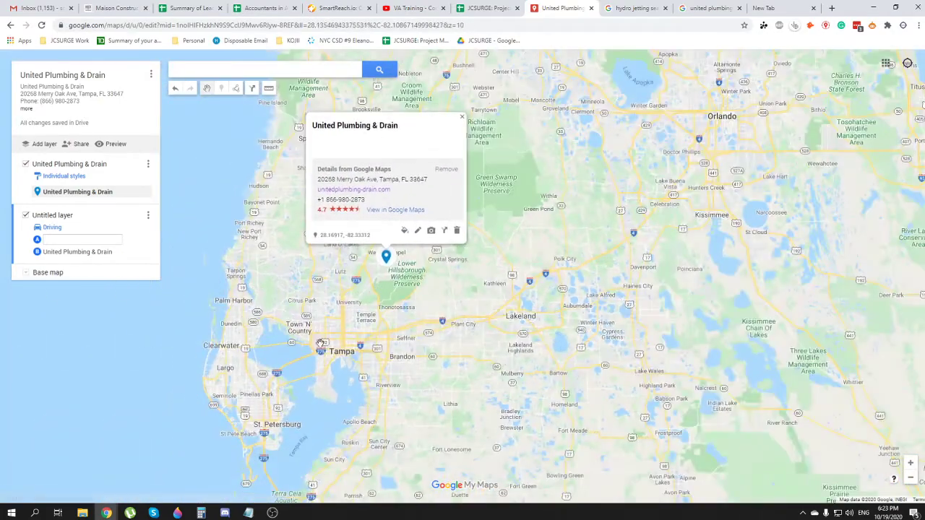
{"action": "scroll", "coordinate": [344, 353], "scroll_direction": "up", "scroll_amount": 1}
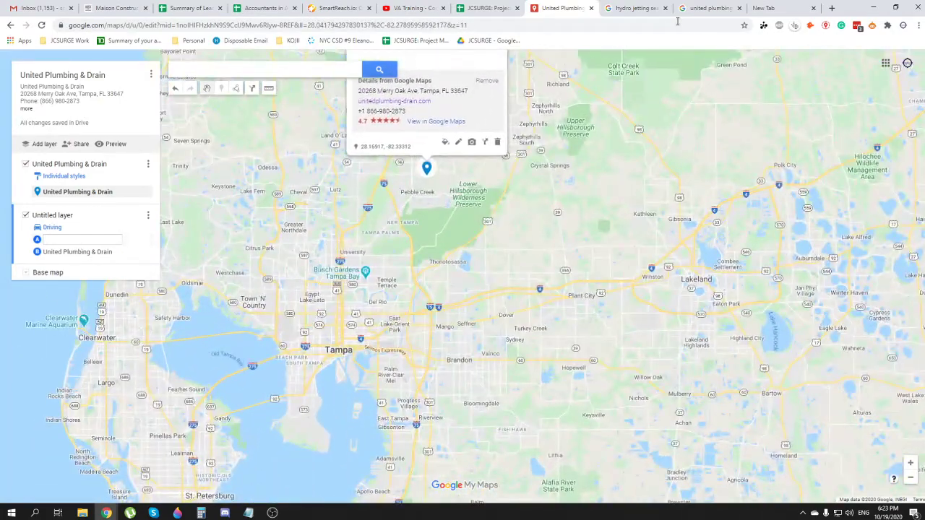
Step: Copy the list of service areas, from Hillsborough County through Ybor City, out of the map's description
{"action": "left_click", "coordinate": [73, 97]}
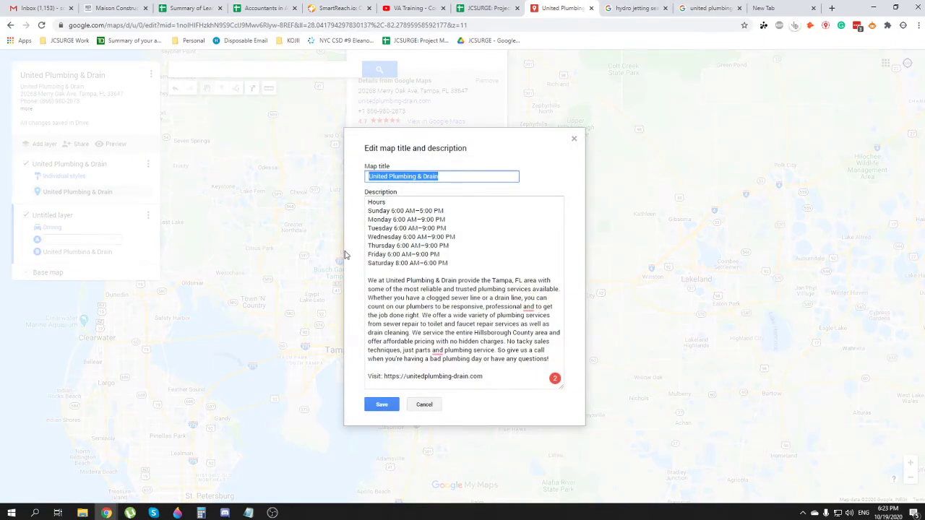
{"action": "left_click", "coordinate": [447, 270]}
{"action": "key", "text": "shift+Up"}
{"action": "key", "text": "Up"}
{"action": "key", "text": "Up"}
{"action": "key", "text": "Up"}
{"action": "key", "text": "Up"}
{"action": "key", "text": "Up"}
{"action": "key", "text": "Up"}
{"action": "key", "text": "Up"}
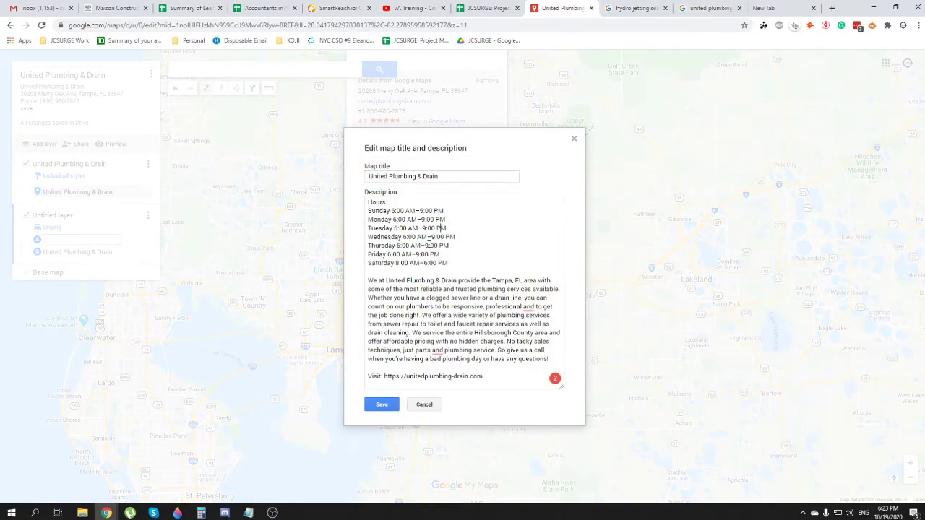
{"action": "key", "text": "Up"}
{"action": "key", "text": "Up"}
{"action": "key", "text": "Up"}
{"action": "key", "text": "Up"}
{"action": "key", "text": "Up"}
{"action": "key", "text": "Up"}
{"action": "key", "text": "Up"}
{"action": "key", "text": "Up"}
{"action": "key", "text": "Up"}
{"action": "key", "text": "Up"}
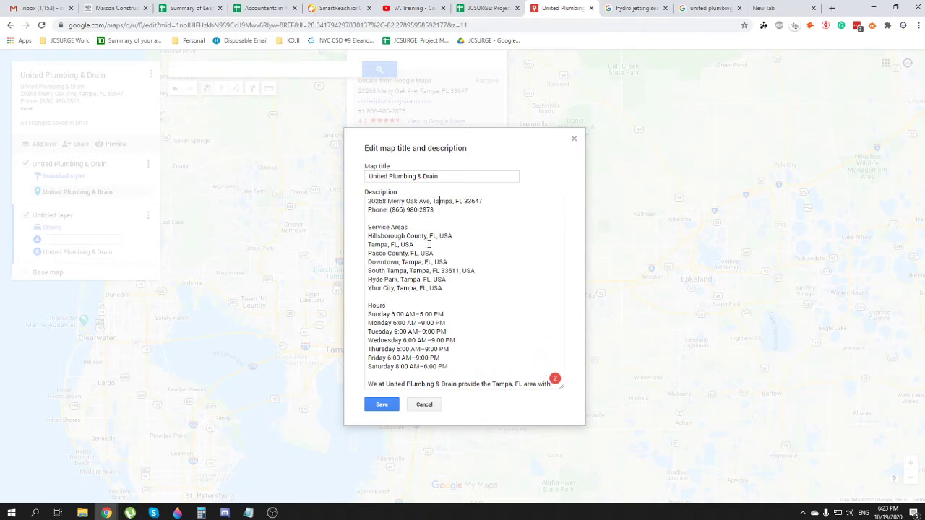
{"action": "left_click_drag", "start_coordinate": [444, 286], "coordinate": [363, 239]}
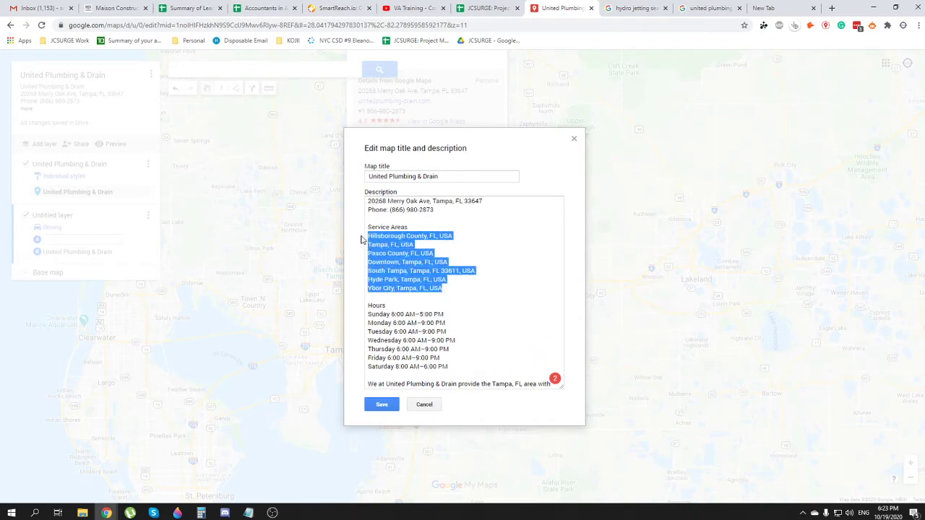
{"action": "key", "text": "ctrl+c"}
Step: Open a new Notepad note and paste the copied service areas into it
{"action": "key", "text": "super"}
{"action": "type", "text": "notepad"}
{"action": "key", "text": "Return"}
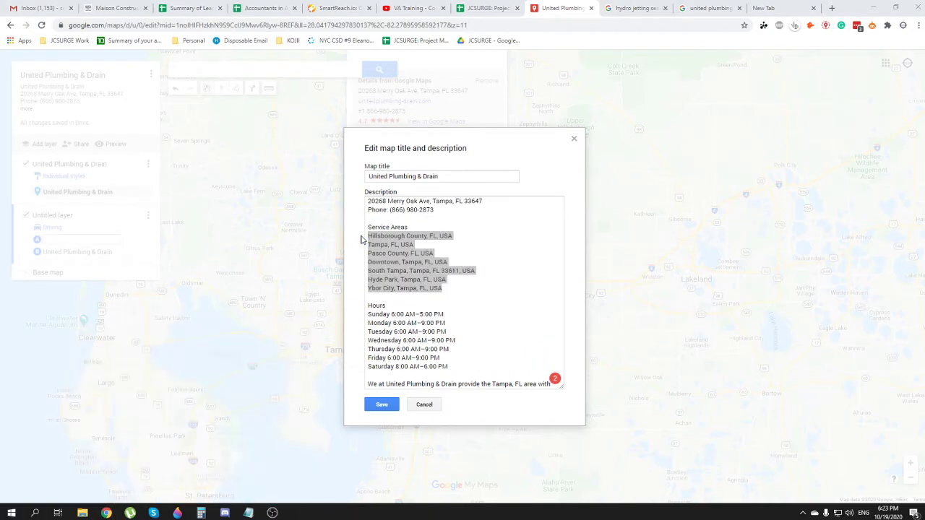
{"action": "key", "text": "ctrl+v"}
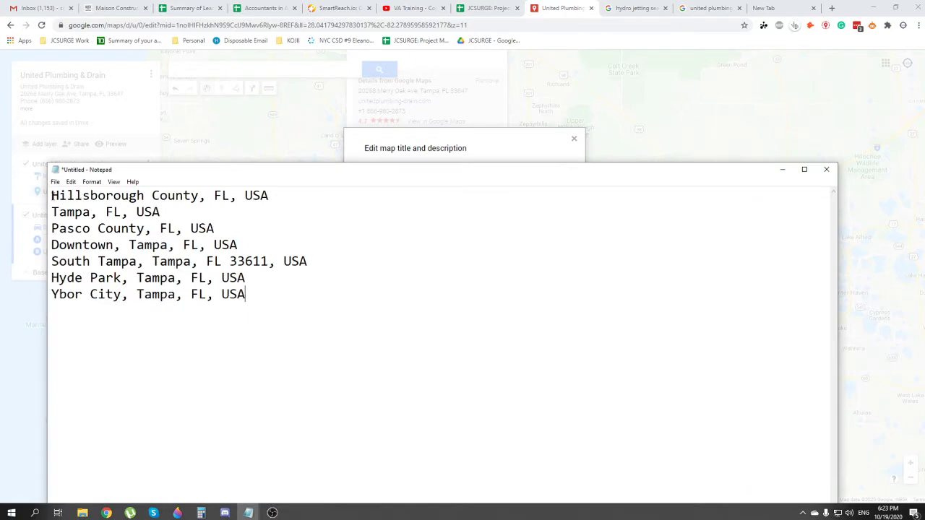
Step: Take "Hillsborough County" from the note, close the map description, and set Hillsborough County, FL, USA as the starting point of the driving directions
{"action": "left_click_drag", "start_coordinate": [50, 195], "coordinate": [197, 195]}
{"action": "left_click", "coordinate": [227, 124]}
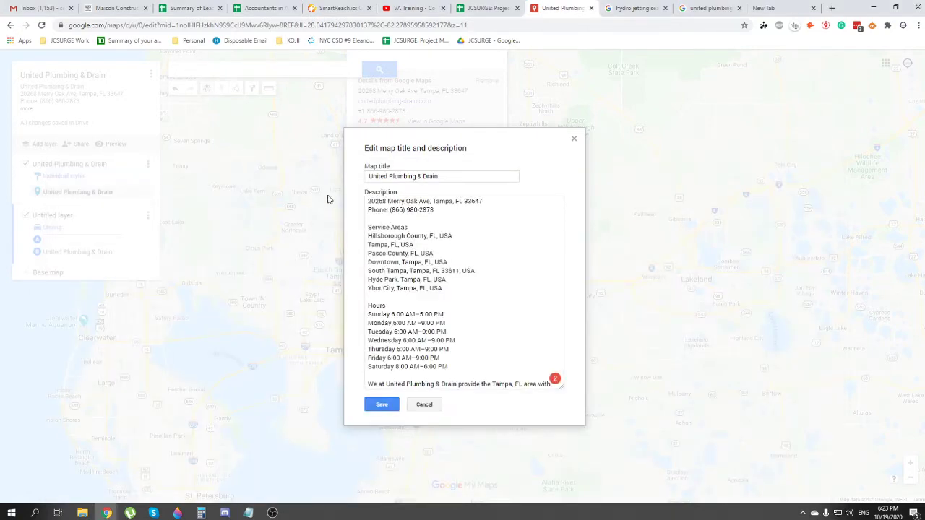
{"action": "left_click", "coordinate": [575, 139]}
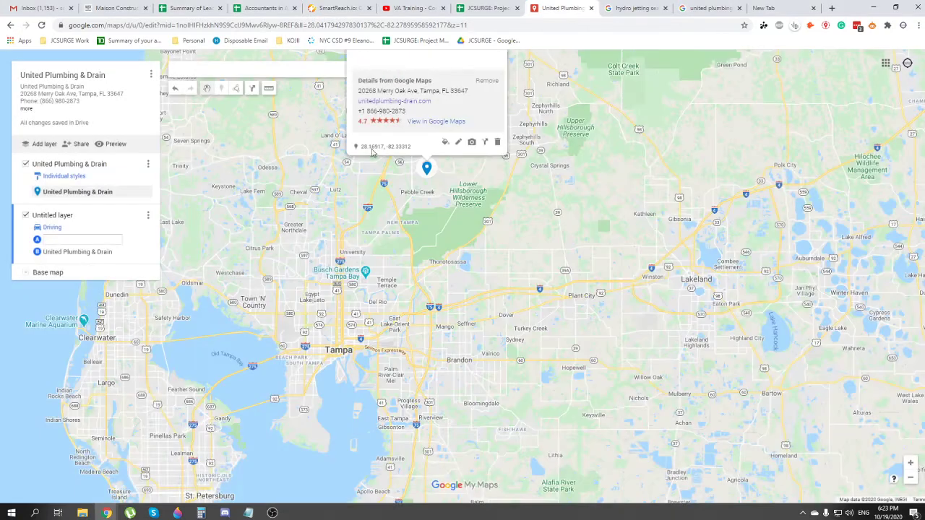
{"action": "left_click", "coordinate": [99, 241]}
{"action": "key", "text": "ctrl+v"}
{"action": "left_click", "coordinate": [100, 253]}
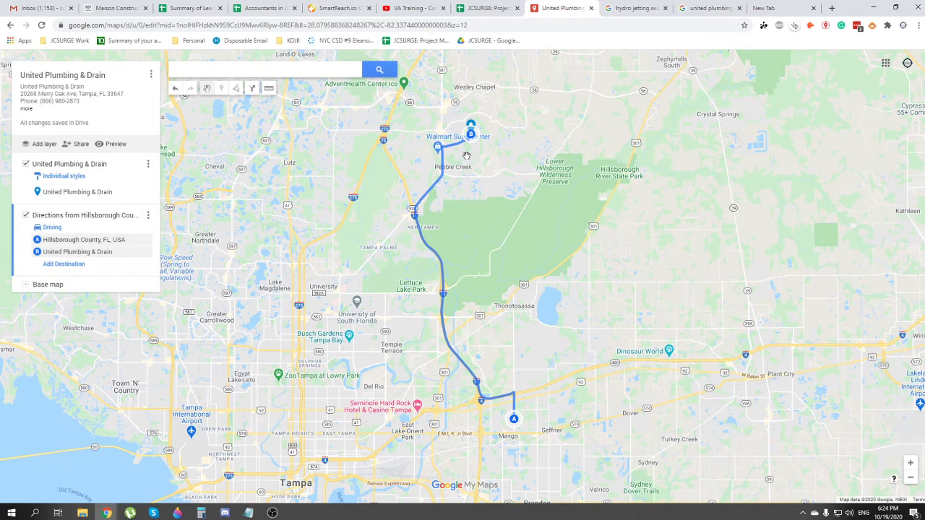
Step: Add a new directions layer to the United Plumbing & Drain marker, driving from South Tampa, Tampa, FL, USA
{"action": "left_click", "coordinate": [471, 128]}
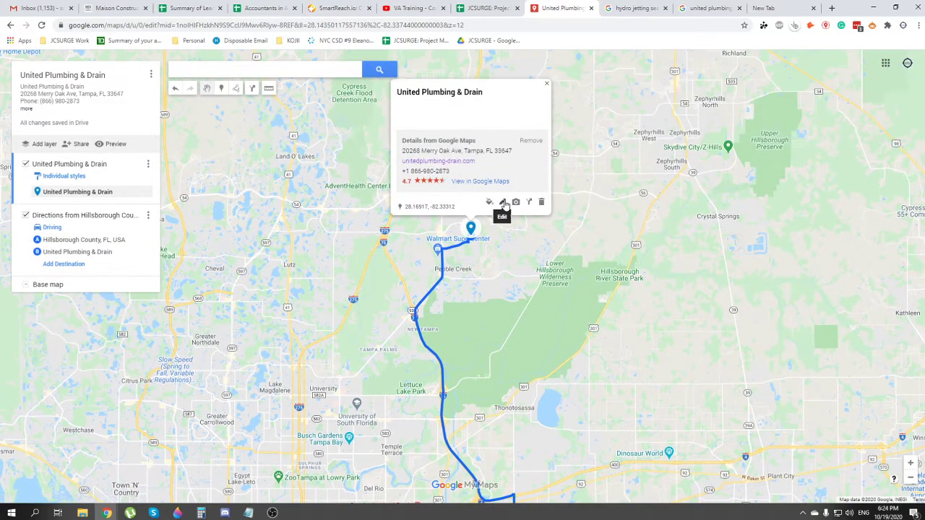
{"action": "left_click", "coordinate": [525, 204]}
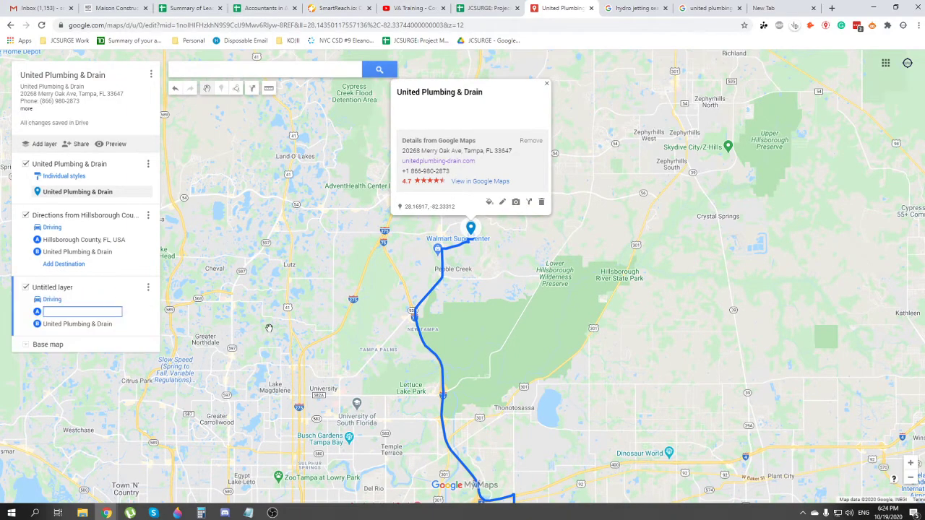
{"action": "left_click_drag", "start_coordinate": [269, 328], "coordinate": [286, 286]}
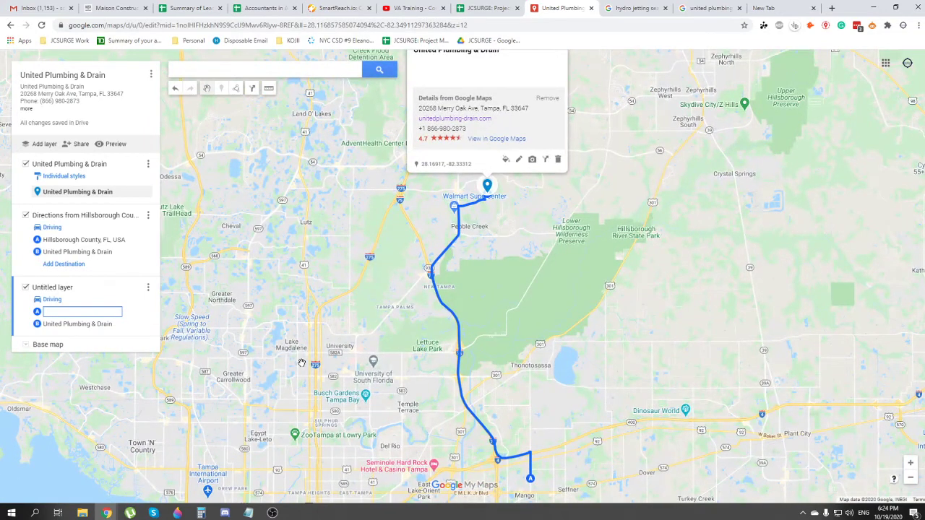
{"action": "left_click_drag", "start_coordinate": [260, 402], "coordinate": [297, 307]}
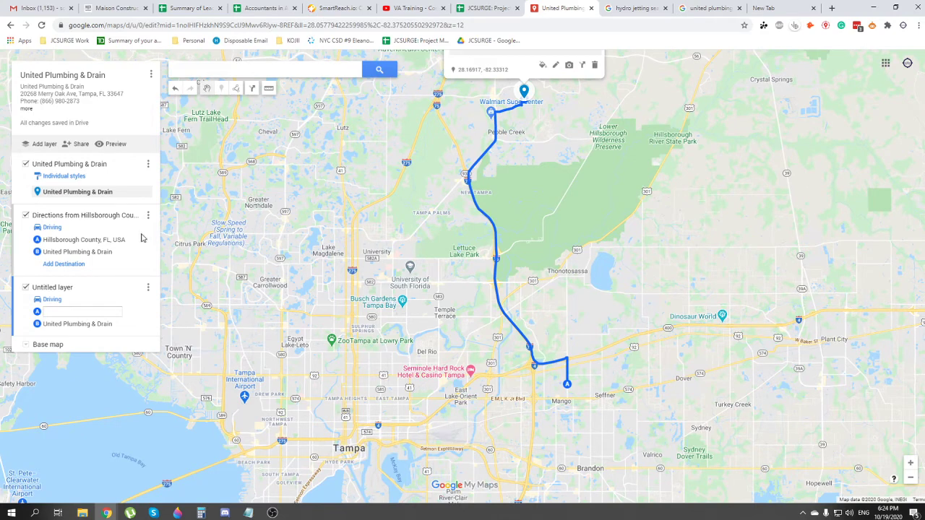
{"action": "left_click", "coordinate": [73, 311]}
{"action": "type", "text": "South Tampa"}
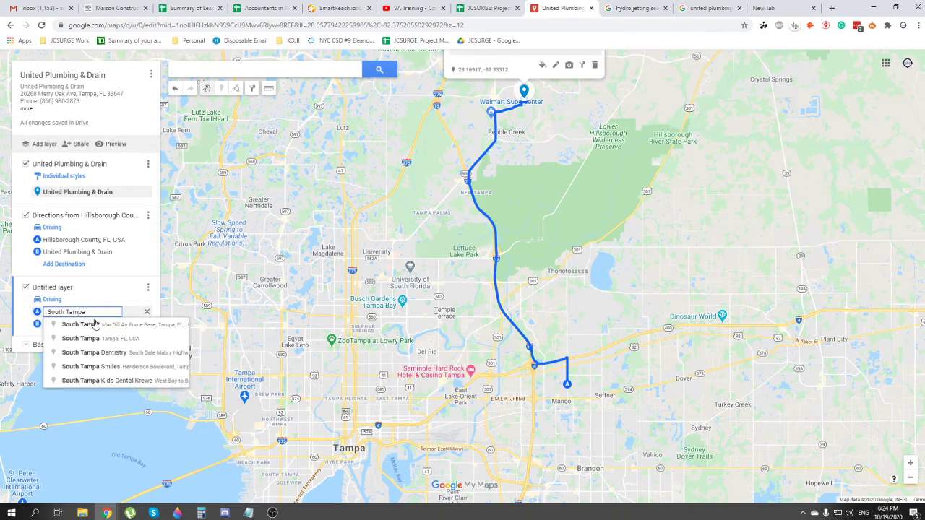
{"action": "left_click", "coordinate": [101, 338]}
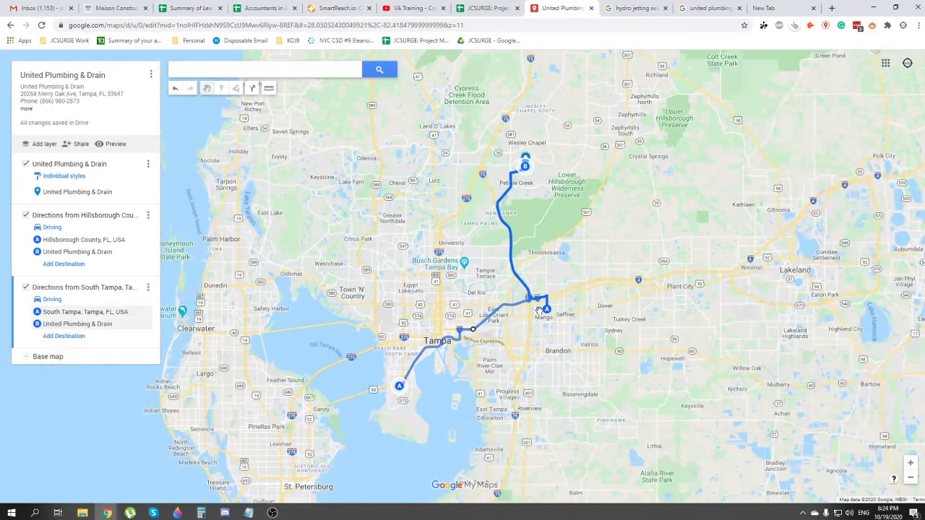
Step: Add another driving directions layer to the United Plumbing & Drain marker, starting from East Tampa, FL, USA
{"action": "left_click", "coordinate": [525, 161]}
{"action": "left_click", "coordinate": [583, 203]}
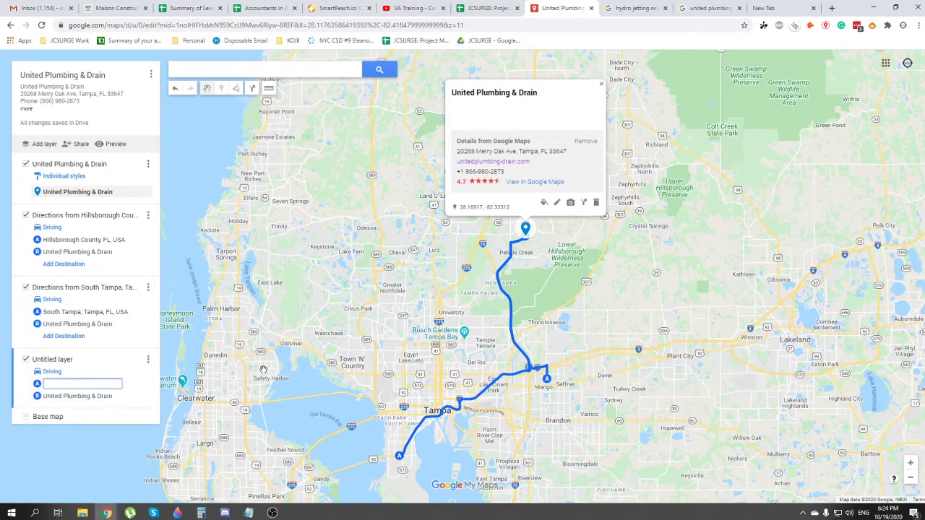
{"action": "scroll", "coordinate": [472, 379], "scroll_direction": "up", "scroll_amount": 2}
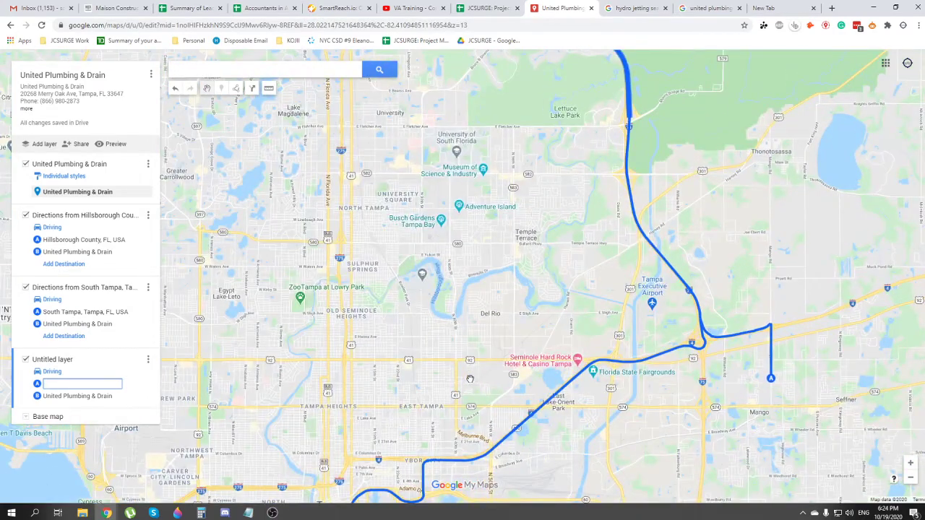
{"action": "type", "text": "East T"}
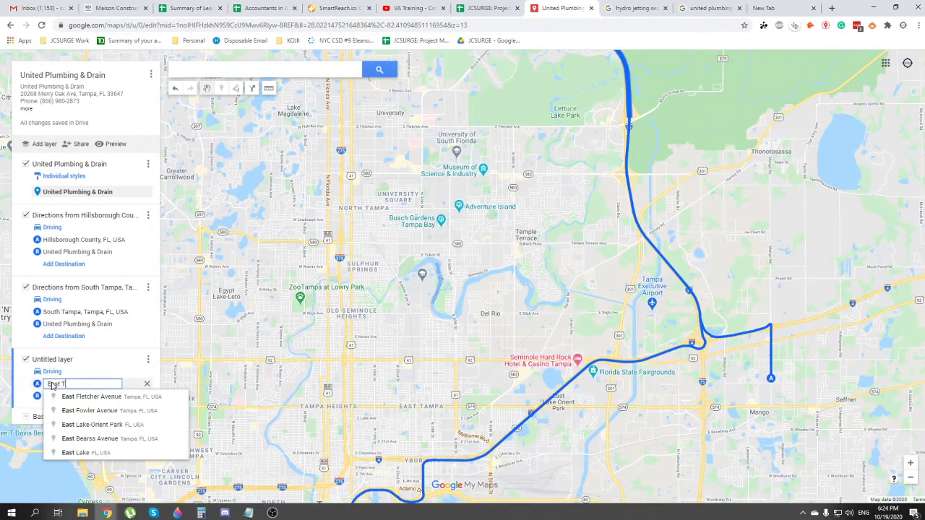
{"action": "type", "text": "ampa"}
{"action": "left_click", "coordinate": [130, 411]}
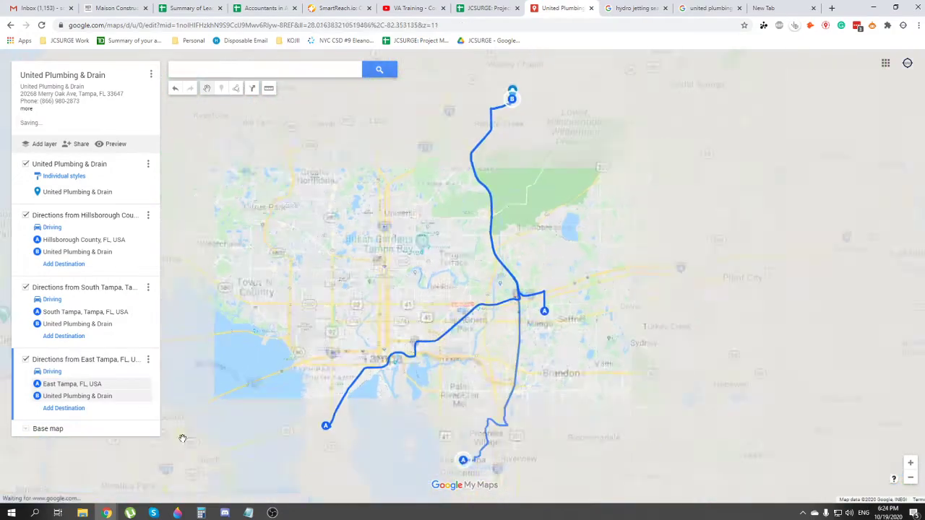
Step: Check the service areas in the Notepad note and add driving directions from Downtown Tampa Station to the United Plumbing & Drain marker
{"action": "mouse_move", "coordinate": [248, 512]}
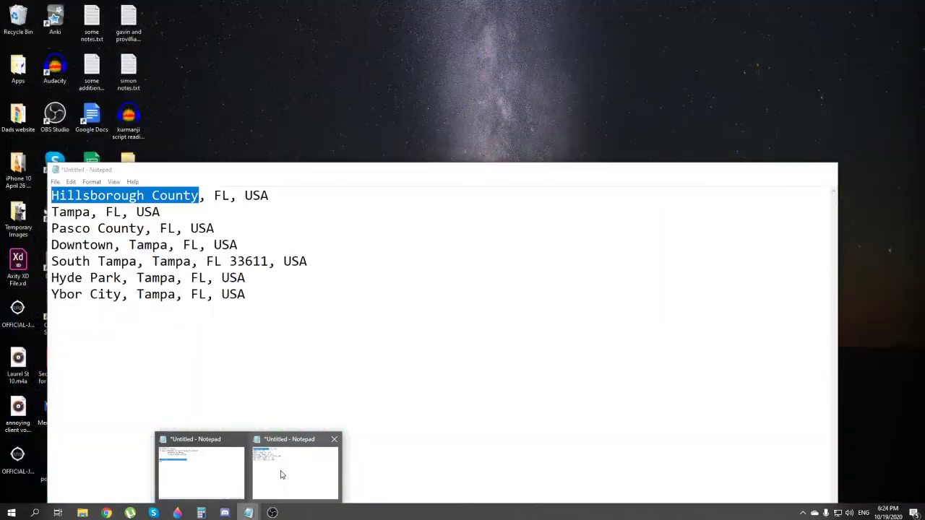
{"action": "left_click", "coordinate": [281, 474]}
{"action": "key", "text": "alt+Tab"}
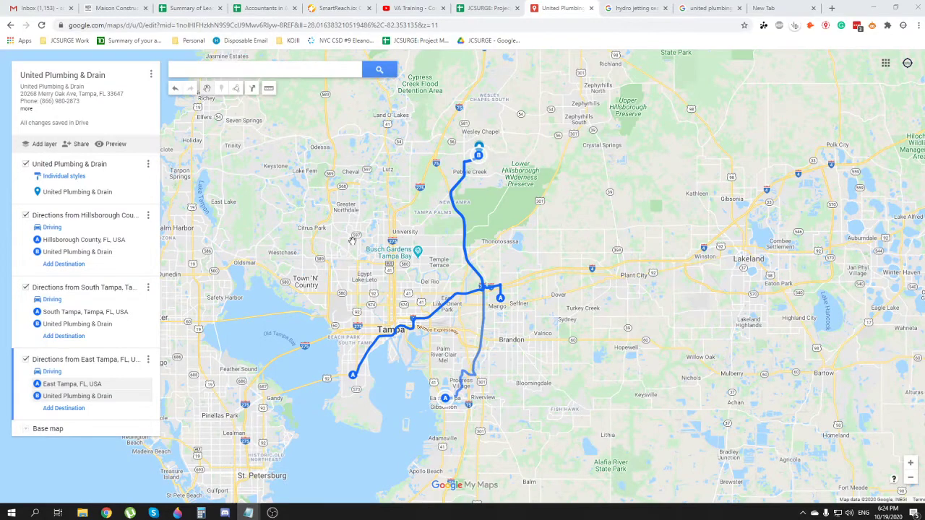
{"action": "left_click", "coordinate": [478, 150]}
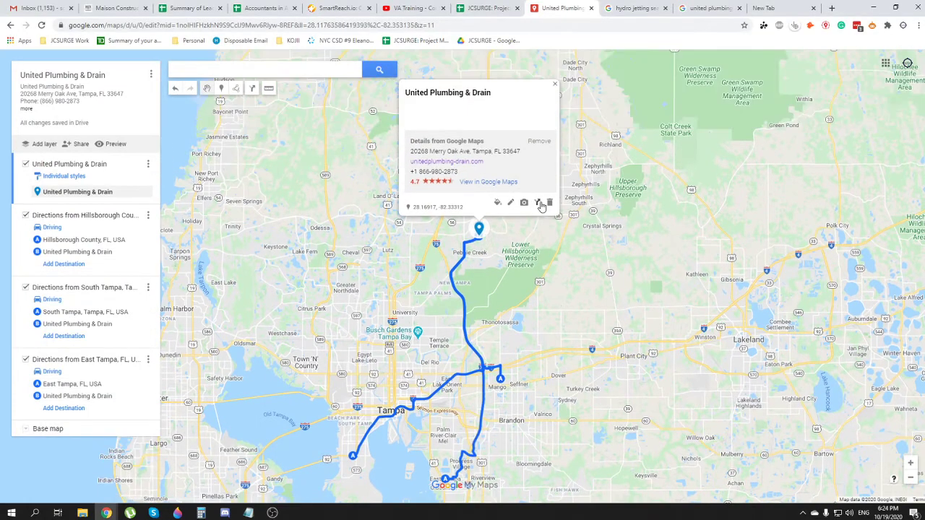
{"action": "left_click", "coordinate": [539, 203]}
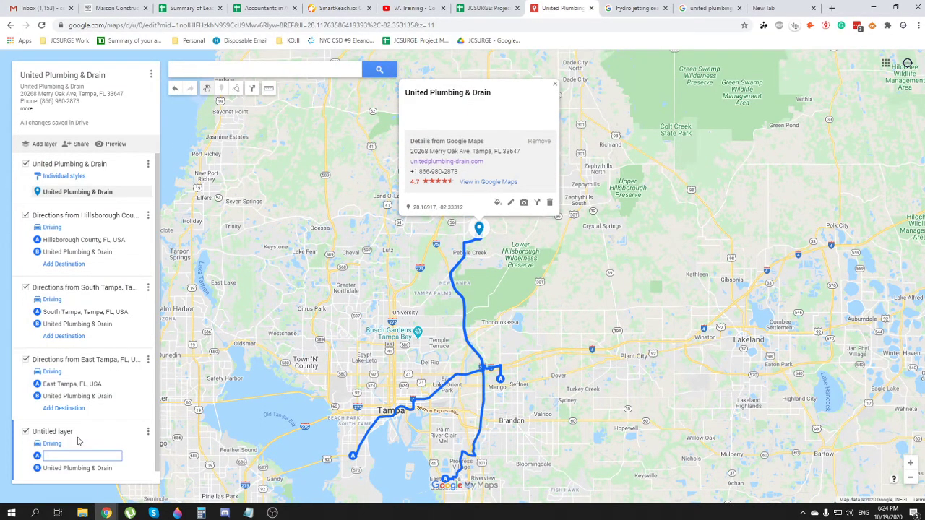
{"action": "type", "text": "Downtown Tampa"}
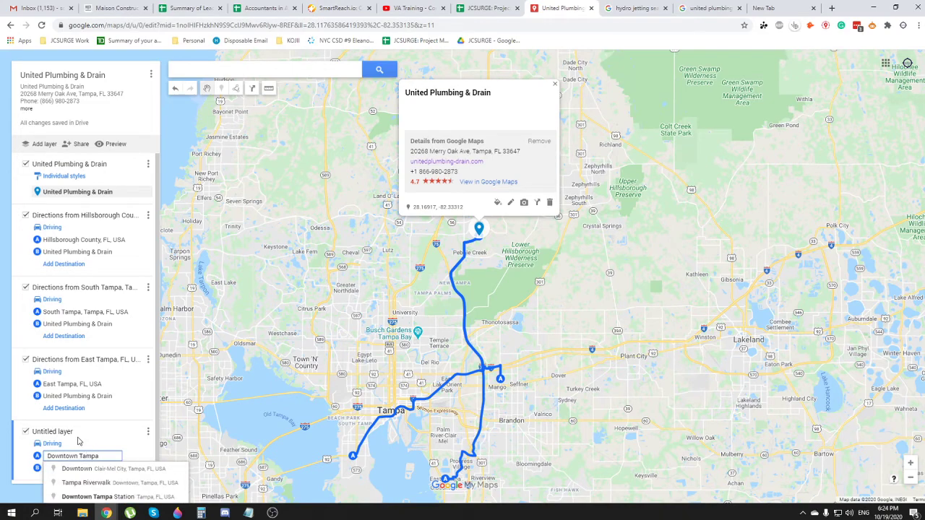
{"action": "left_click", "coordinate": [126, 497]}
Step: Create a driving directions layer from Hyde Park, Tampa, FL, USA to the United Plumbing & Drain marker
{"action": "scroll", "coordinate": [388, 377], "scroll_direction": "up", "scroll_amount": 1}
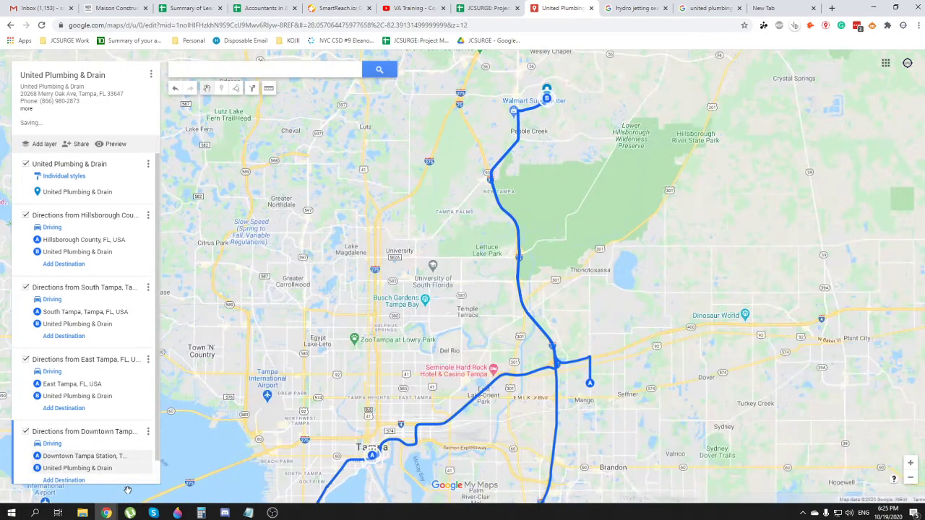
{"action": "scroll", "coordinate": [388, 376], "scroll_direction": "down", "scroll_amount": 1}
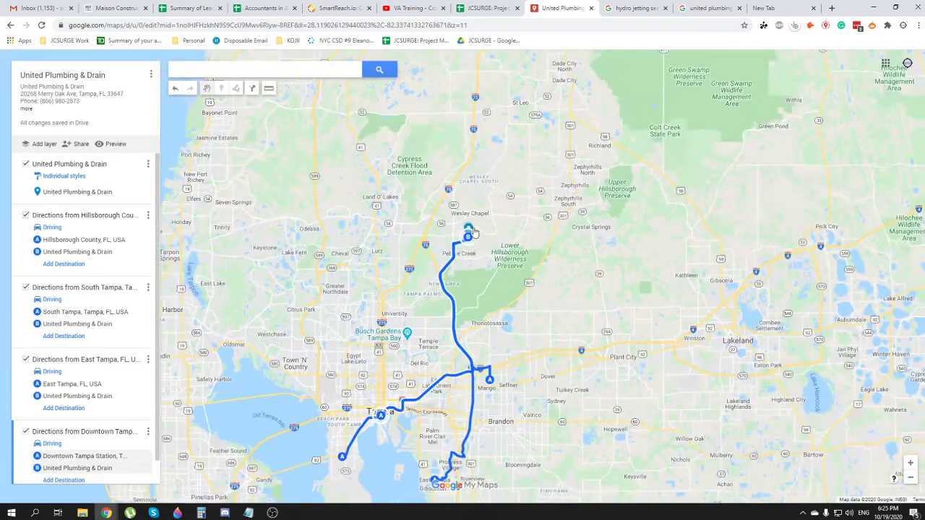
{"action": "left_click", "coordinate": [468, 230]}
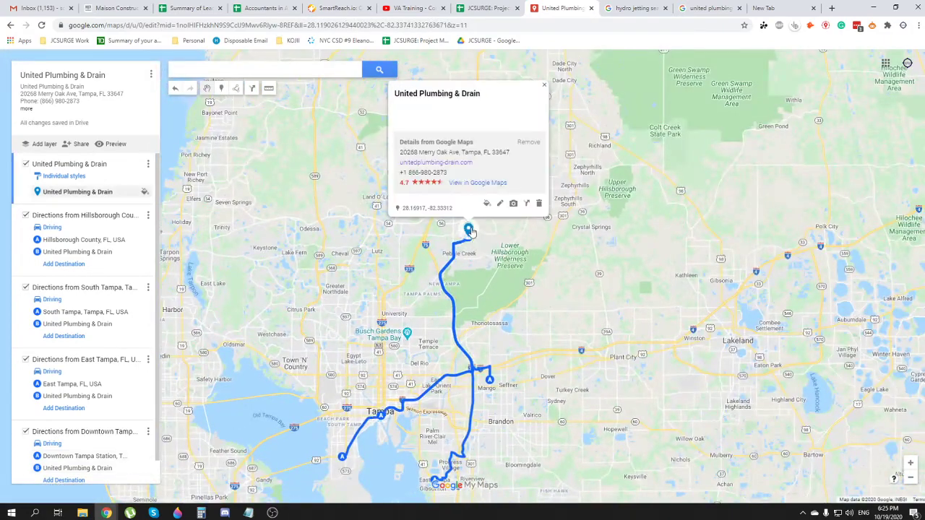
{"action": "left_click", "coordinate": [525, 205]}
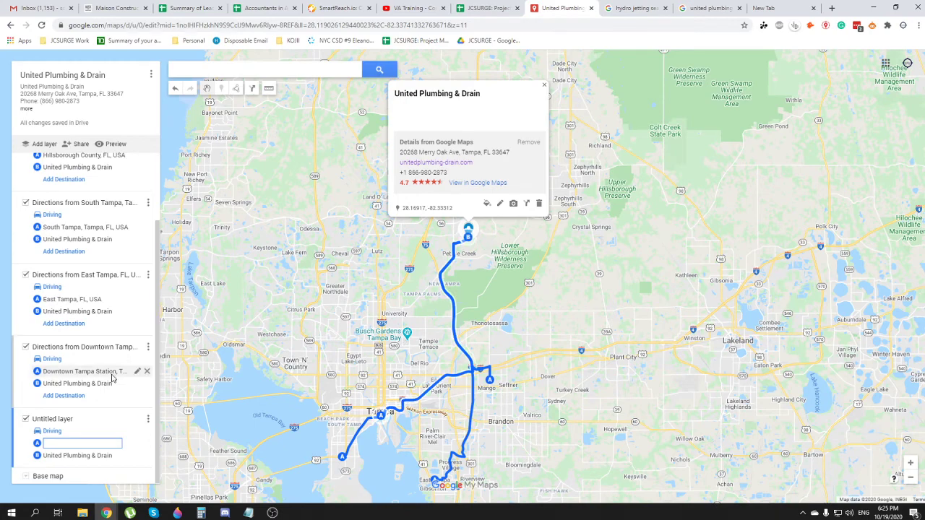
{"action": "type", "text": "yde Park"}
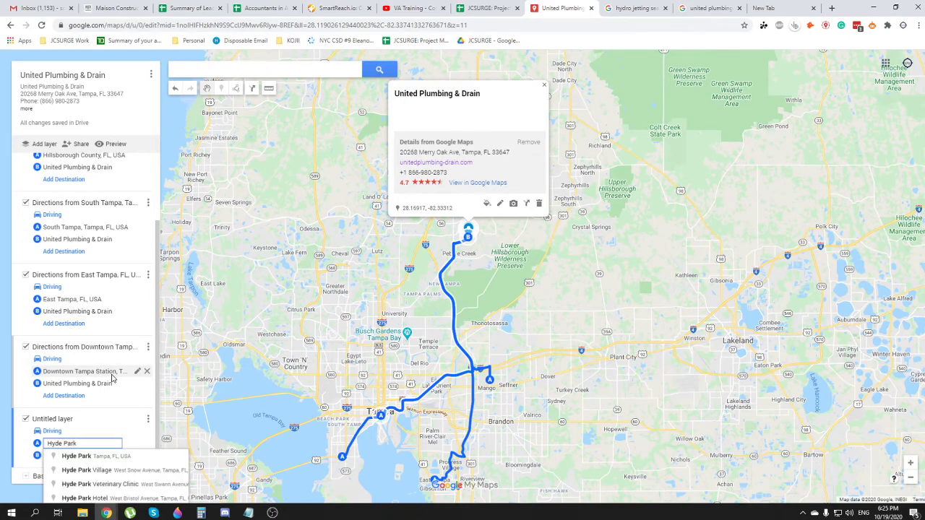
{"action": "key", "text": "Down"}
{"action": "key", "text": "Return"}
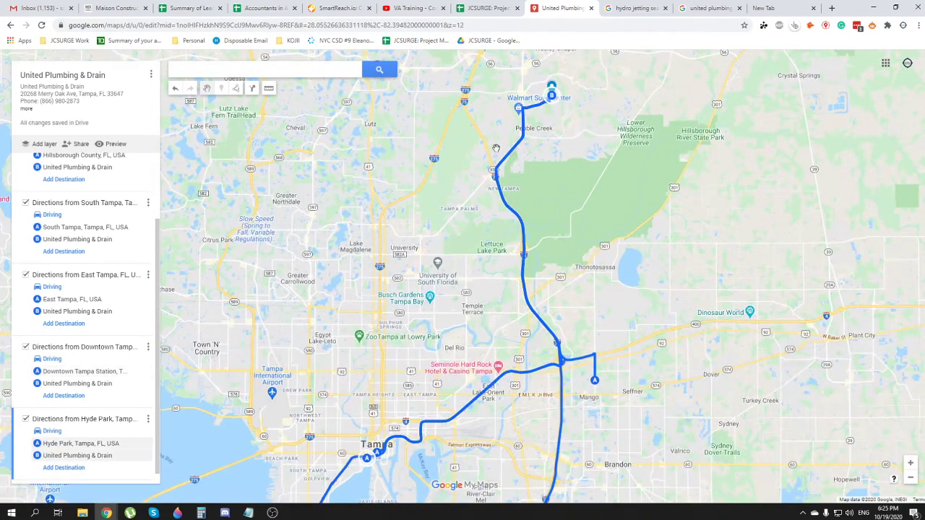
Step: Create a driving directions layer from Ybor City, Clair-Mel City, Tampa to the United Plumbing & Drain marker
{"action": "left_click", "coordinate": [551, 93]}
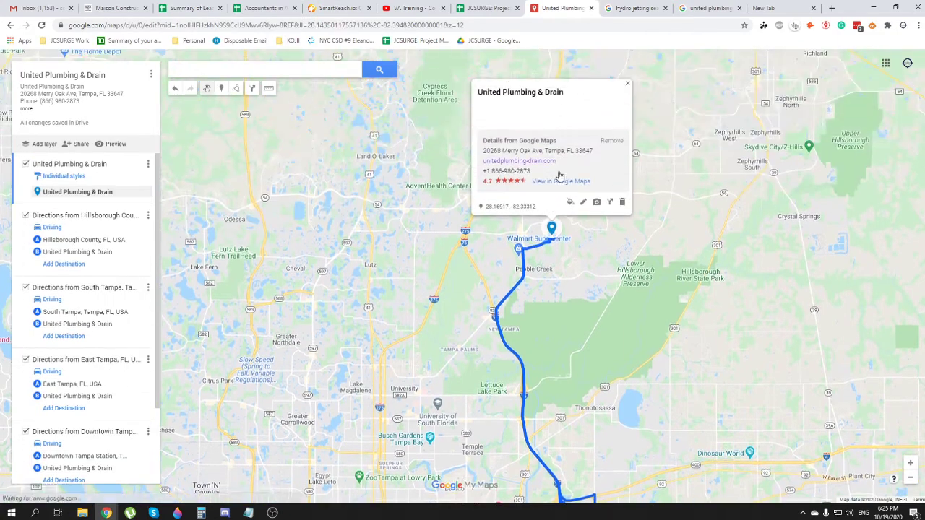
{"action": "left_click", "coordinate": [609, 203]}
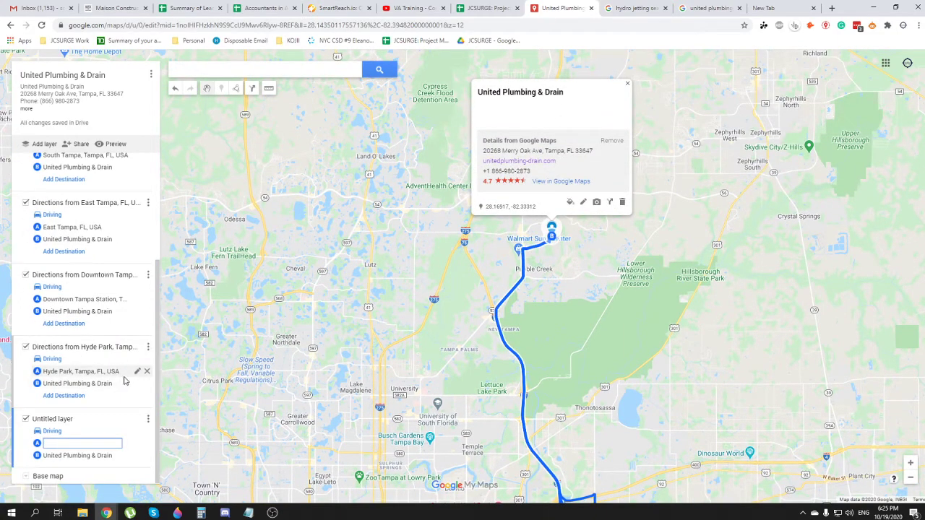
{"action": "type", "text": "Ybor"}
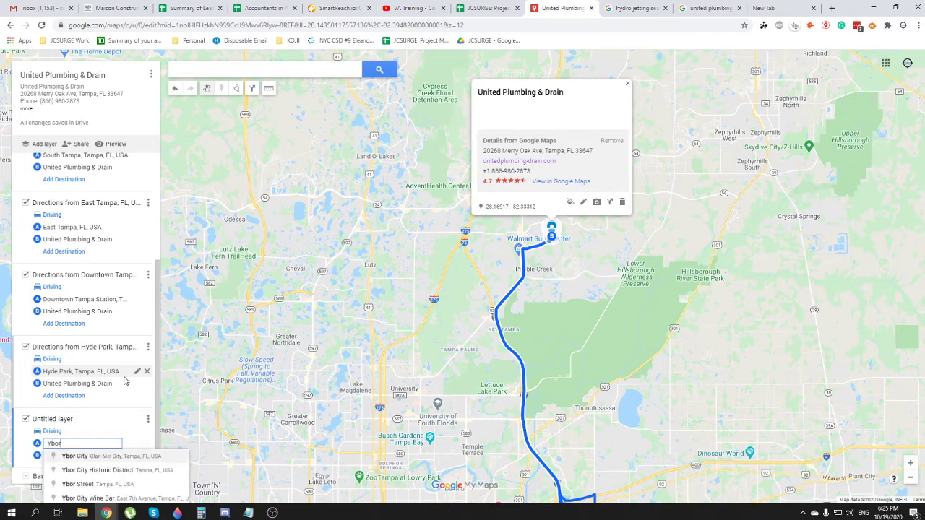
{"action": "key", "text": "Return"}
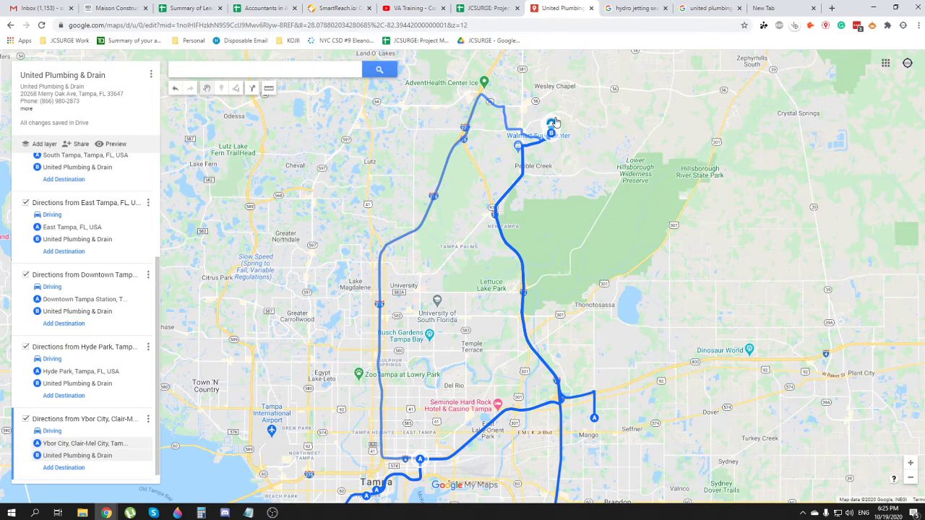
Step: Create a driving directions layer from Town 'n' Country, FL, USA to the United Plumbing & Drain marker
{"action": "left_click", "coordinate": [551, 124]}
{"action": "left_click", "coordinate": [609, 202]}
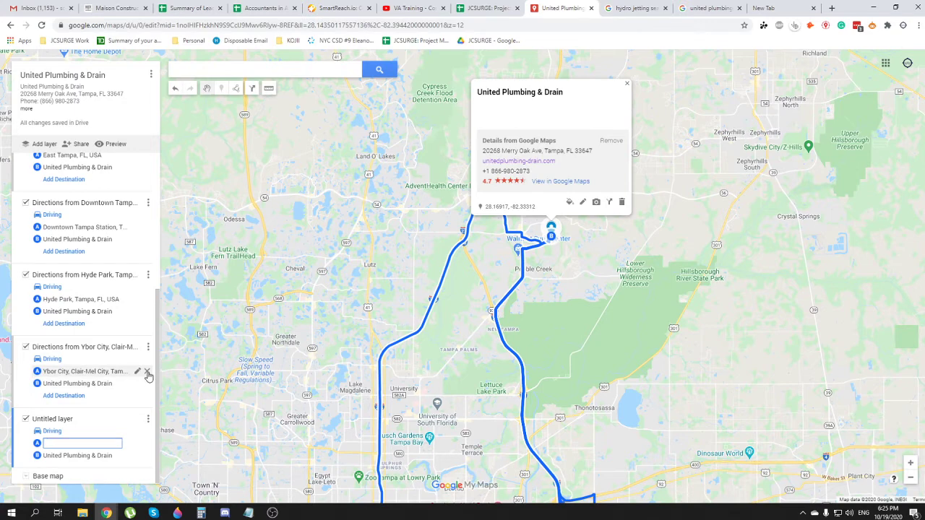
{"action": "type", "text": "Tam"}
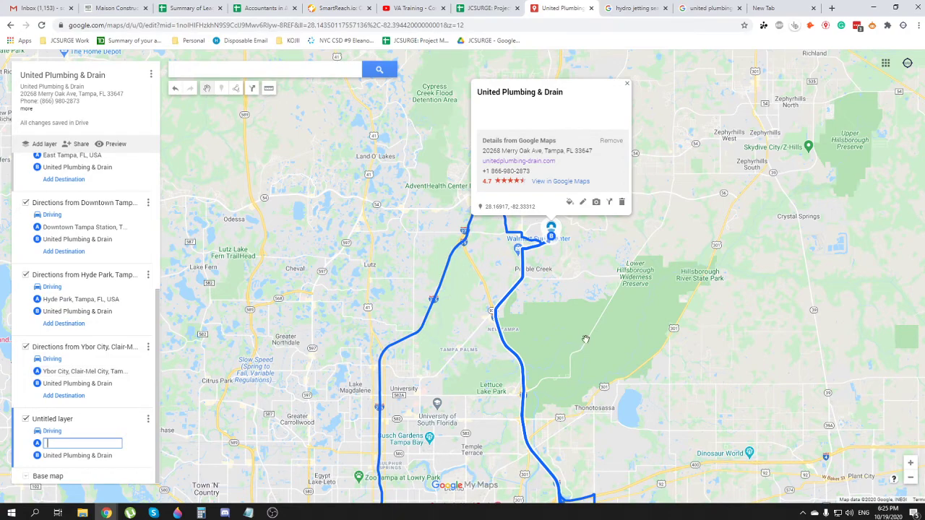
{"action": "scroll", "coordinate": [598, 315], "scroll_direction": "down", "scroll_amount": 1}
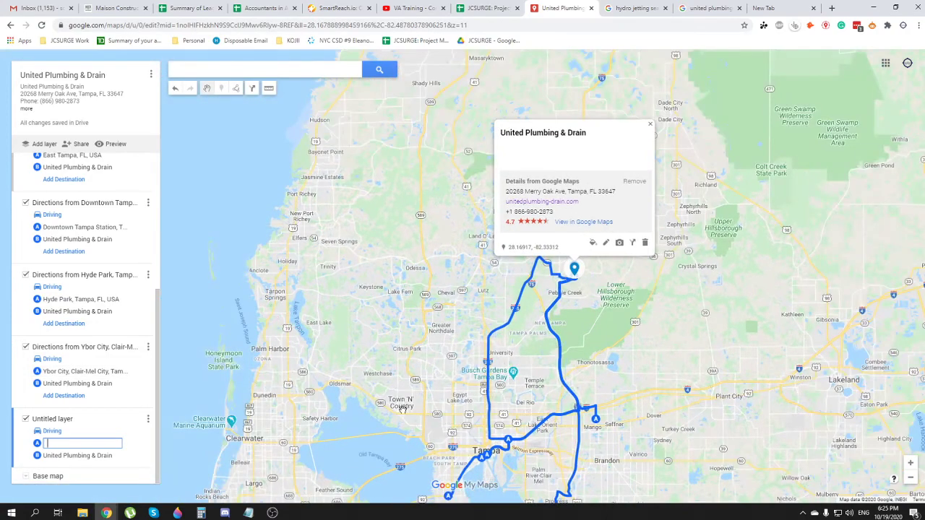
{"action": "type", "text": "Town"}
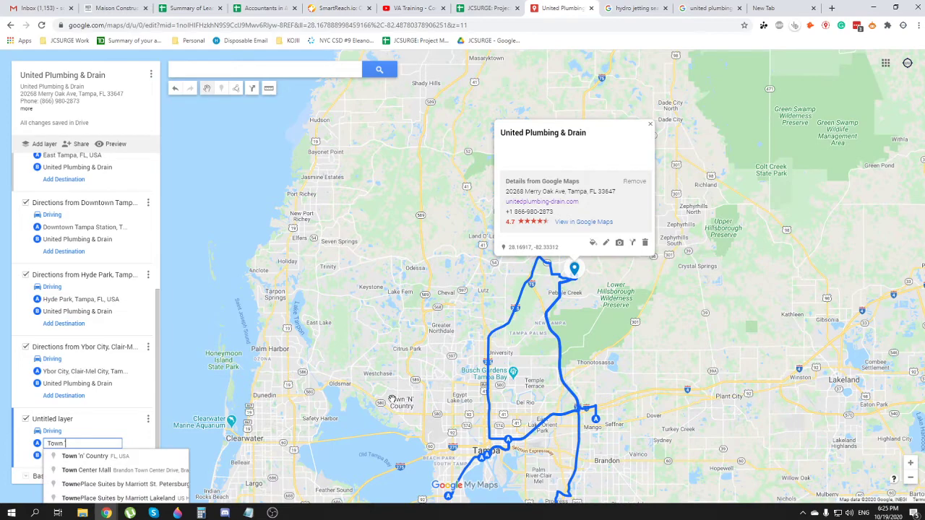
{"action": "key", "text": "Down"}
{"action": "key", "text": "Return"}
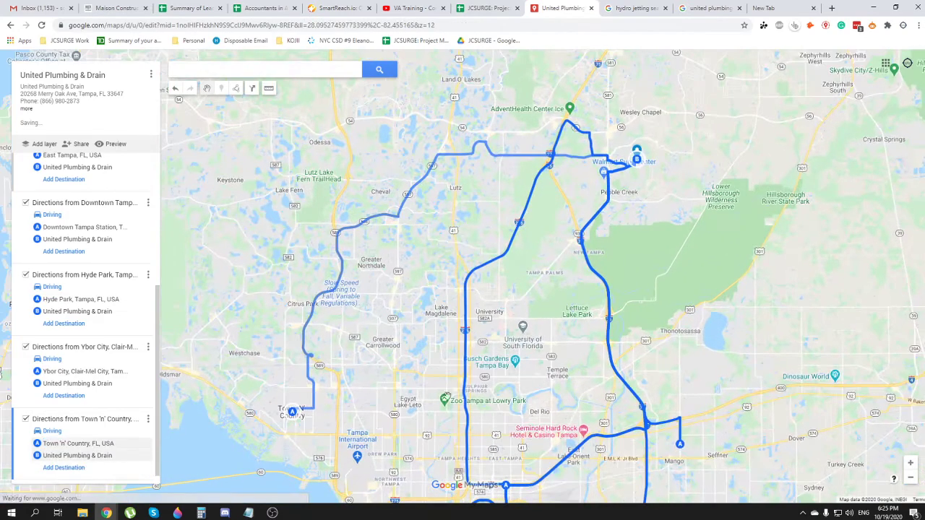
Step: Add a driving directions layer to the United Plumbing & Drain marker, starting from Tarpon Springs, FL, USA
{"action": "left_click", "coordinate": [636, 153]}
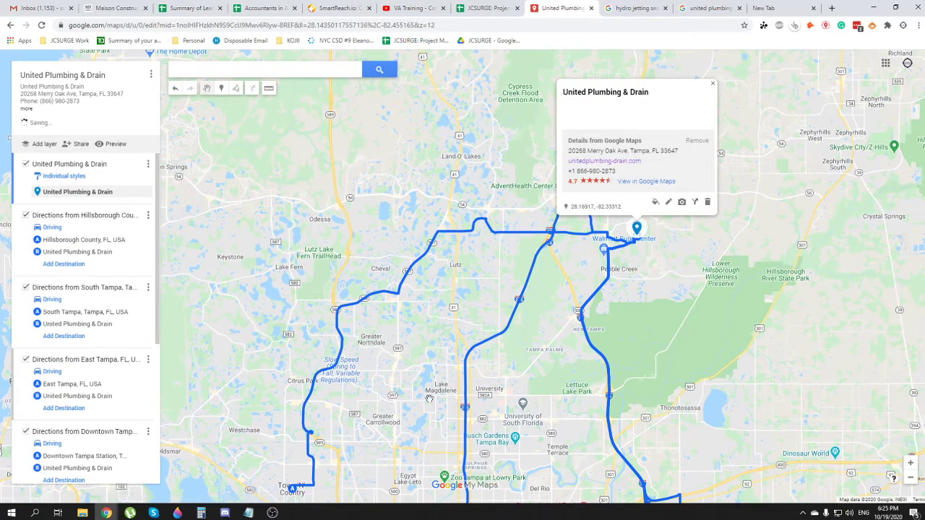
{"action": "scroll", "coordinate": [443, 391], "scroll_direction": "up", "scroll_amount": 1}
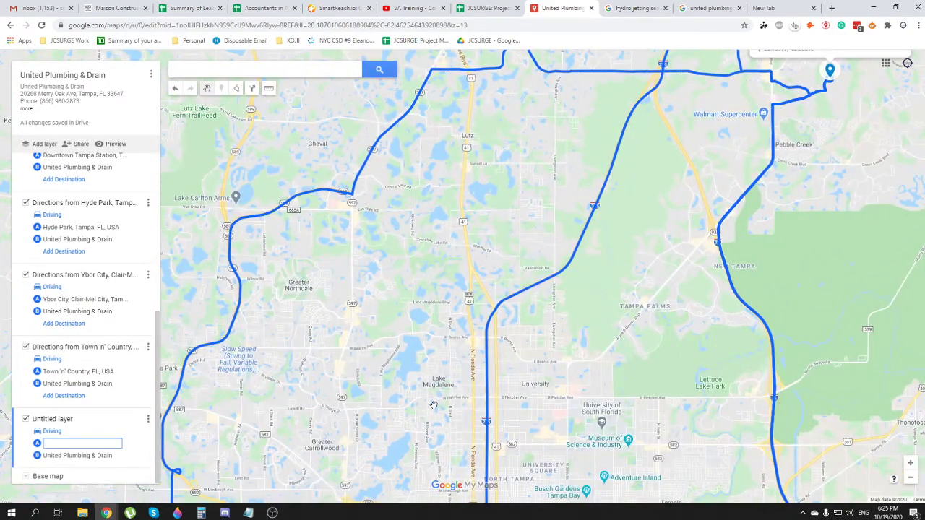
{"action": "scroll", "coordinate": [434, 405], "scroll_direction": "up", "scroll_amount": 1}
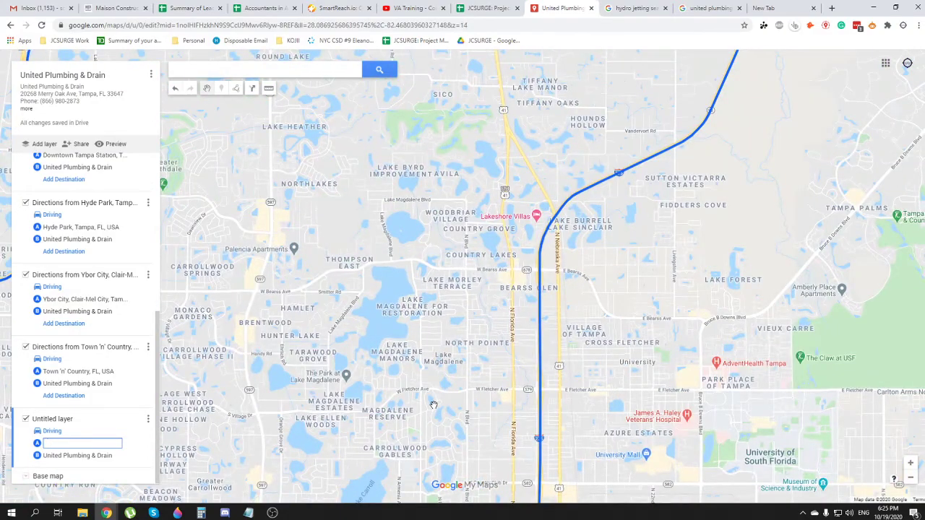
{"action": "scroll", "coordinate": [434, 405], "scroll_direction": "down", "scroll_amount": 3}
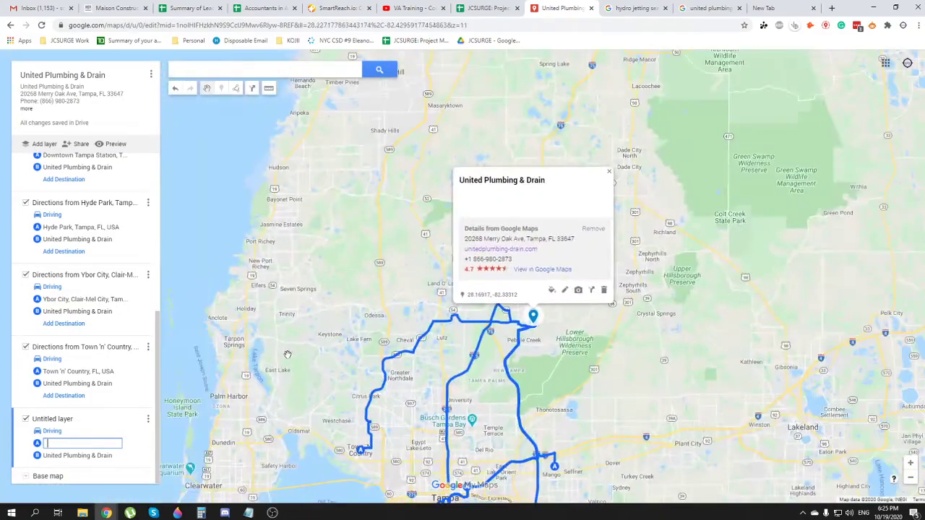
{"action": "left_click_drag", "start_coordinate": [287, 355], "coordinate": [363, 362]}
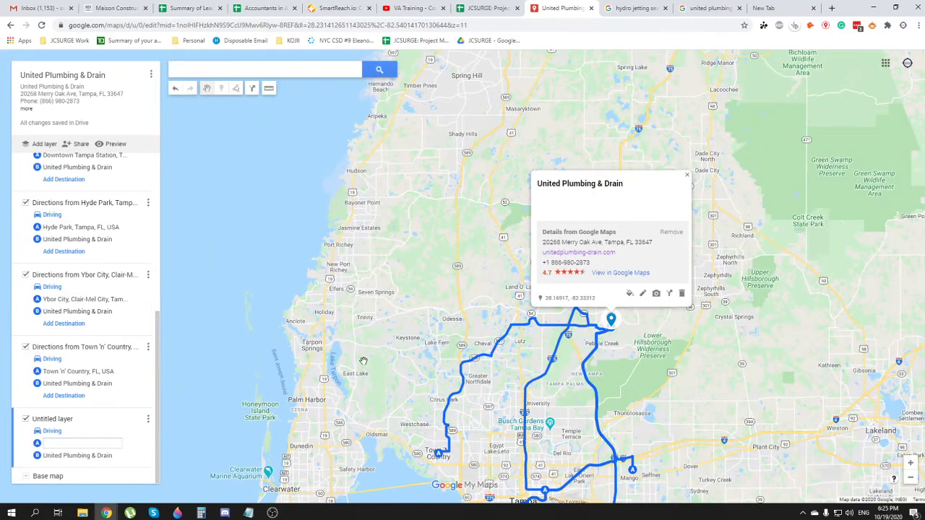
{"action": "left_click", "coordinate": [75, 443]}
{"action": "type", "text": "Tarpon Sp"}
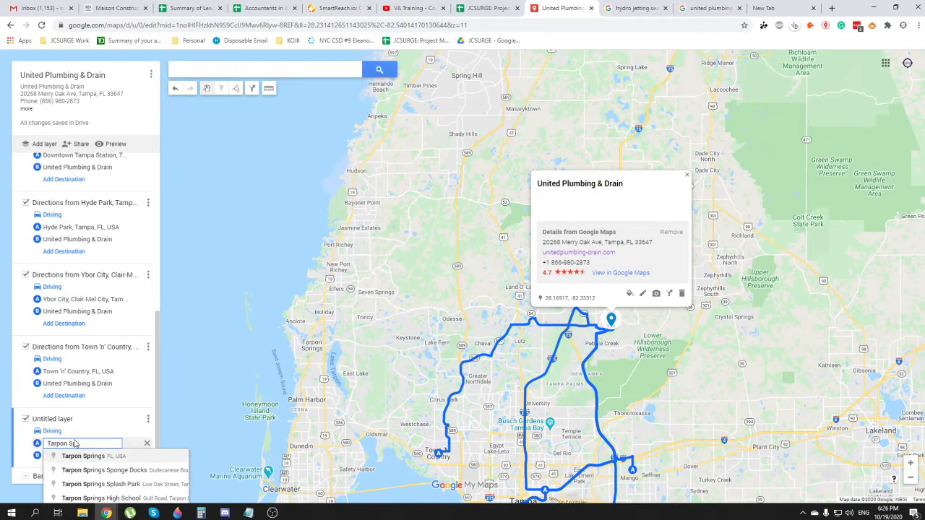
{"action": "key", "text": "Return"}
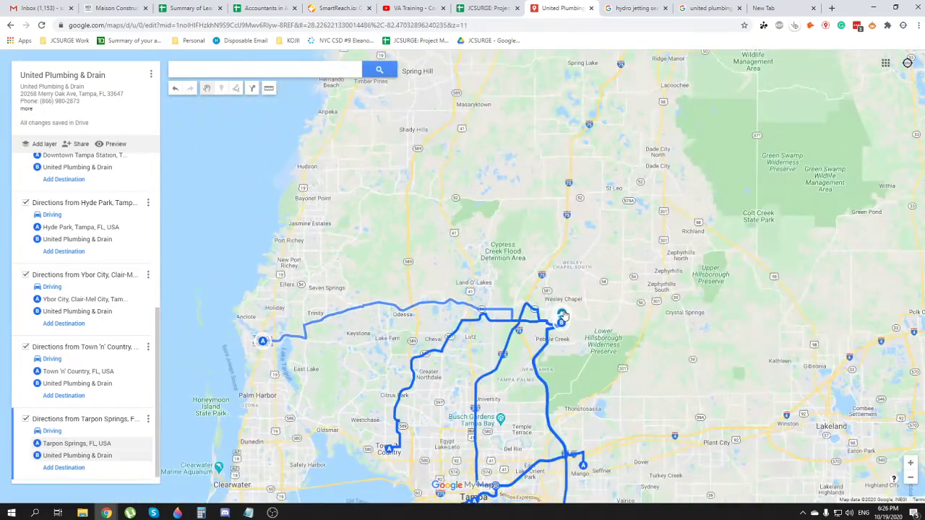
Step: Create a driving directions layer from Palm Harbor, FL, USA to the United Plumbing & Drain marker
{"action": "left_click", "coordinate": [561, 314]}
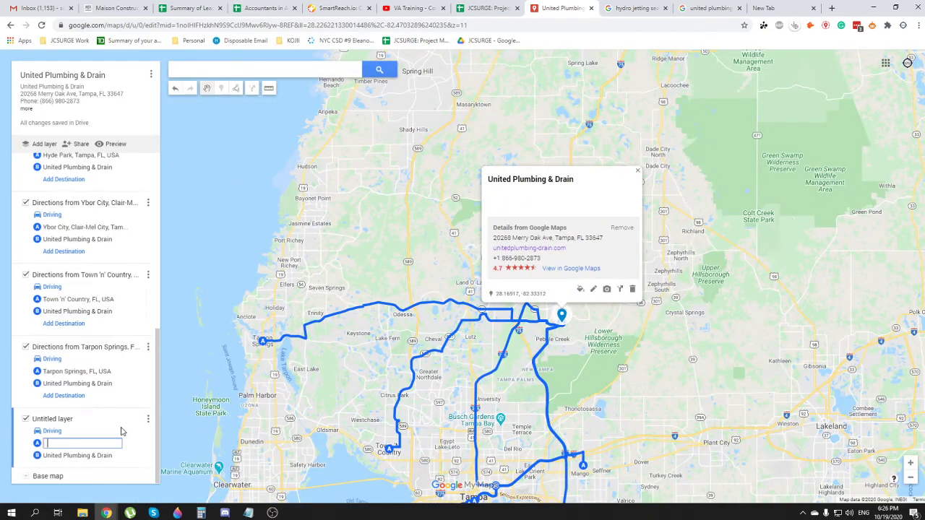
{"action": "type", "text": "Palm Har"}
{"action": "key", "text": "Down"}
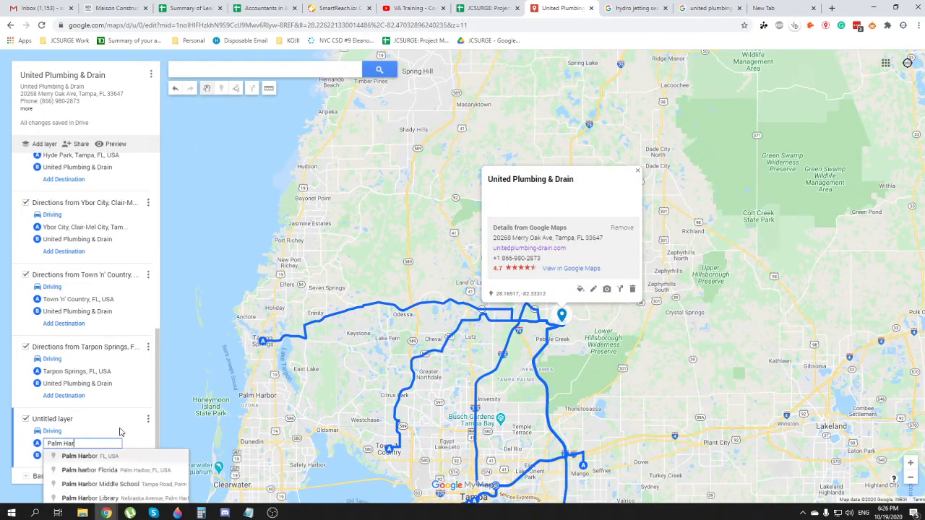
{"action": "key", "text": "Return"}
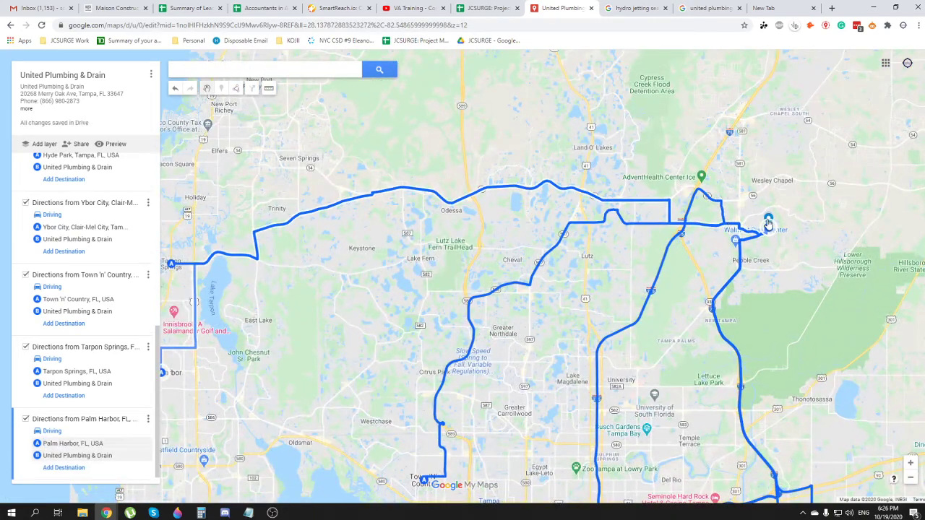
Step: Review the list of directions layers and the coverage of their routes on the map
{"action": "left_click", "coordinate": [769, 219]}
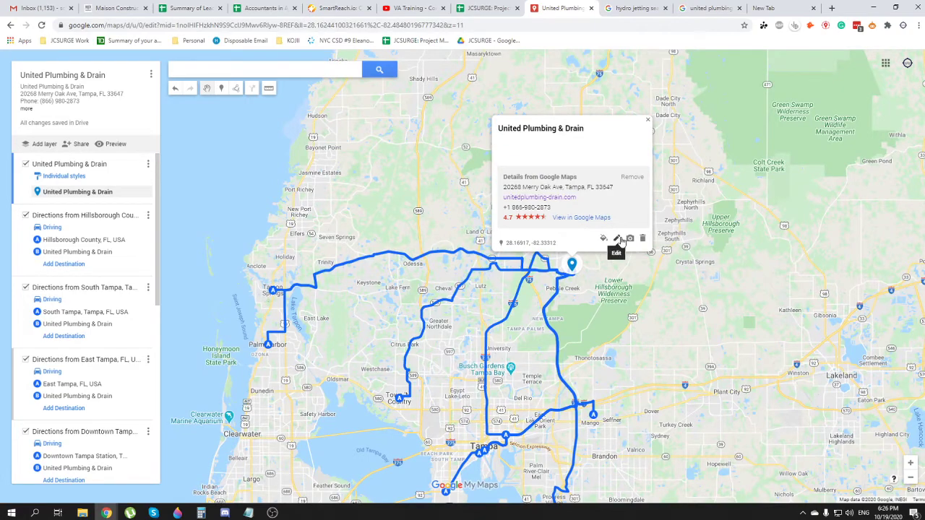
{"action": "scroll", "coordinate": [119, 323], "scroll_direction": "down", "scroll_amount": 10}
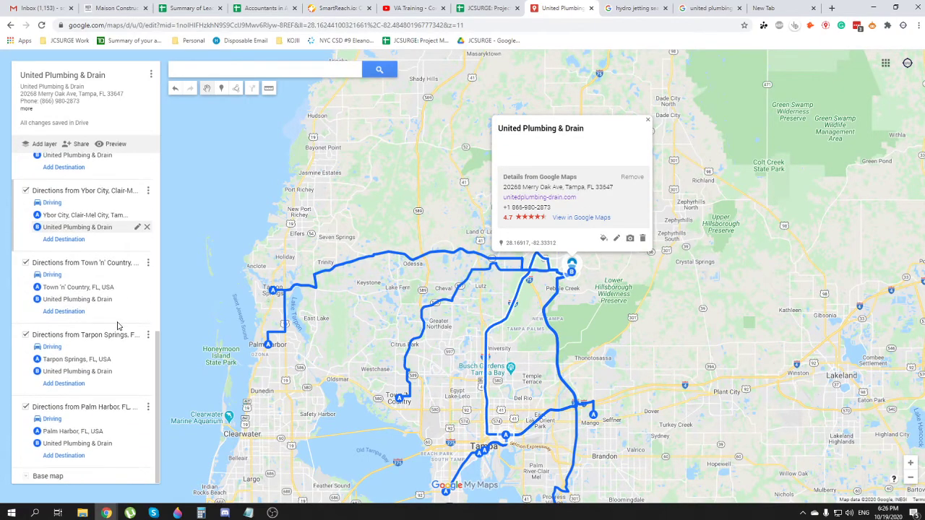
{"action": "left_click_drag", "start_coordinate": [394, 323], "coordinate": [369, 244]}
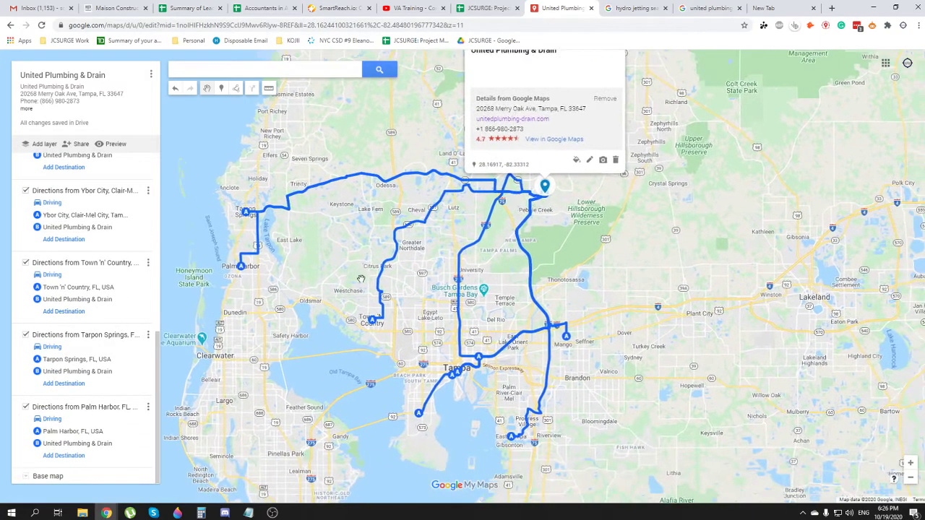
{"action": "left_click", "coordinate": [334, 278]}
{"action": "scroll", "coordinate": [318, 356], "scroll_direction": "down", "scroll_amount": 1}
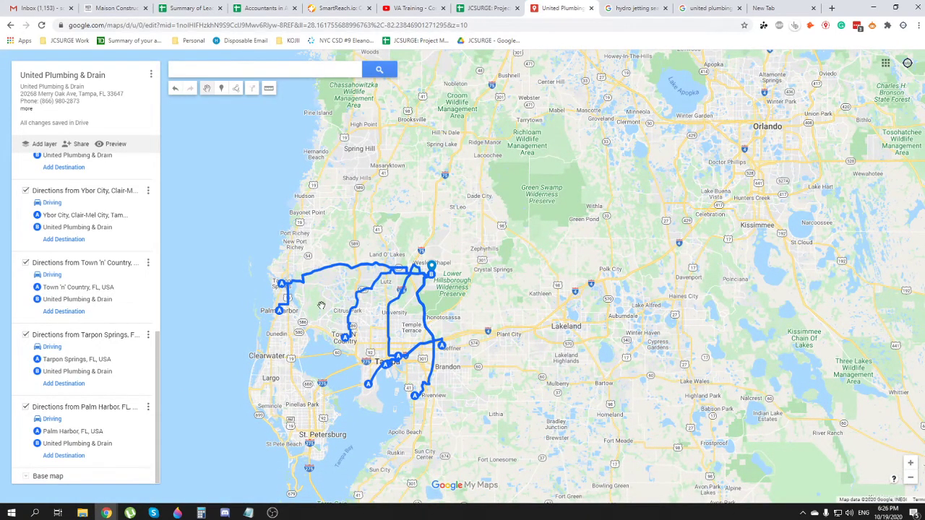
{"action": "scroll", "coordinate": [99, 306], "scroll_direction": "up", "scroll_amount": 10}
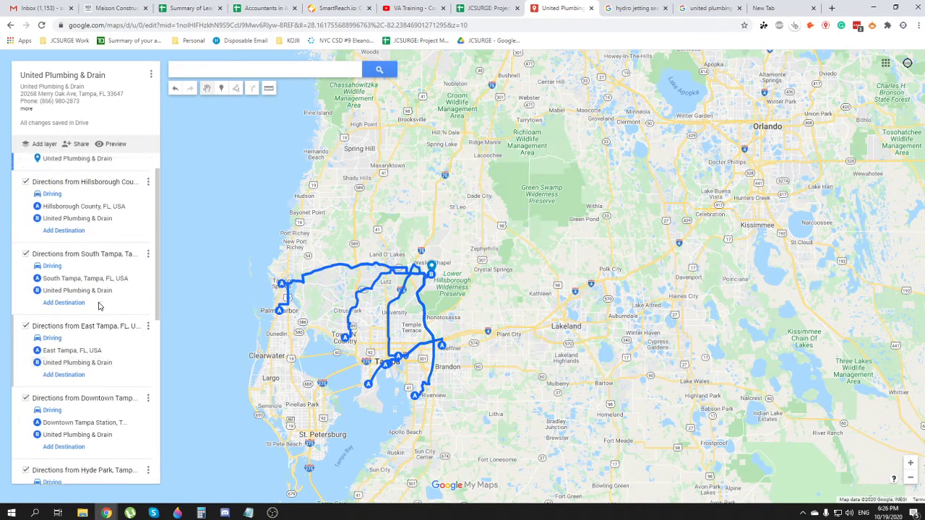
{"action": "scroll", "coordinate": [101, 289], "scroll_direction": "up", "scroll_amount": 1}
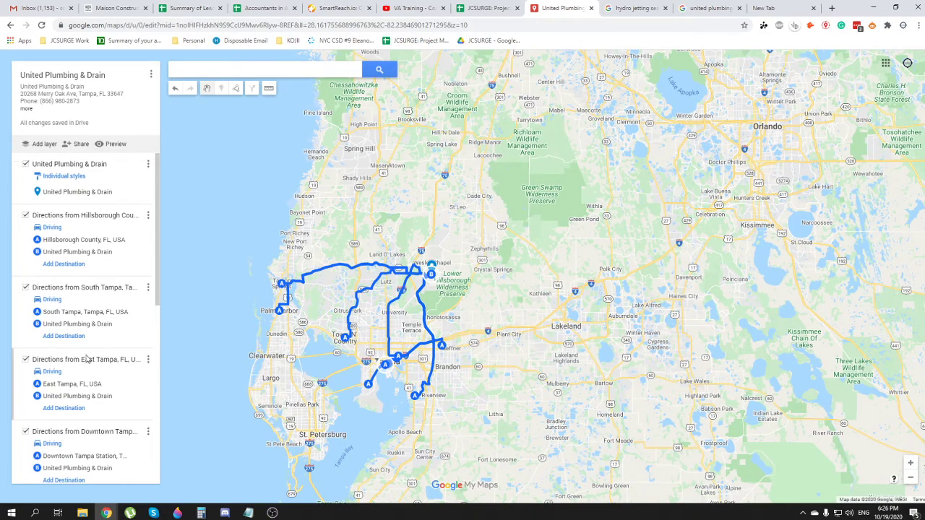
{"action": "scroll", "coordinate": [85, 363], "scroll_direction": "down", "scroll_amount": 5}
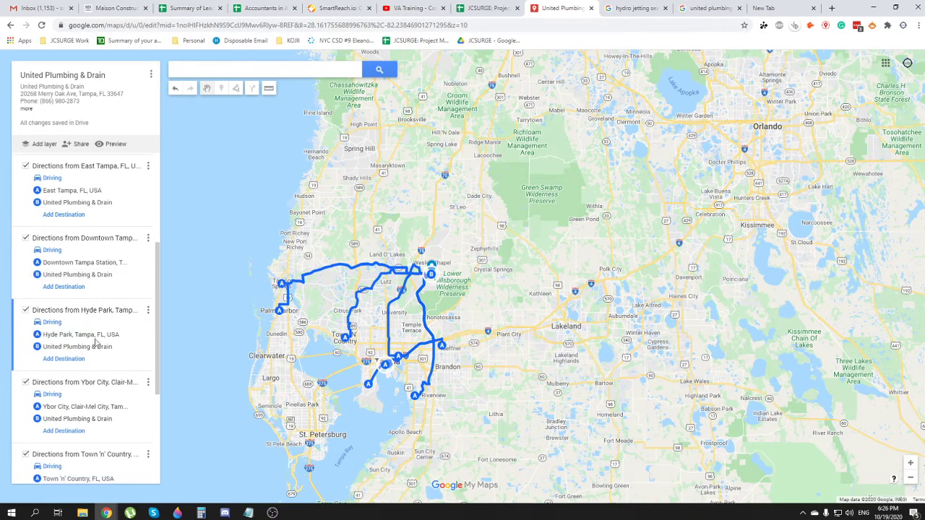
Step: Change the starting point of the Hyde Park directions layer to Largo, FL, USA
{"action": "left_click", "coordinate": [93, 313]}
{"action": "left_click", "coordinate": [447, 297]}
{"action": "left_click", "coordinate": [63, 335]}
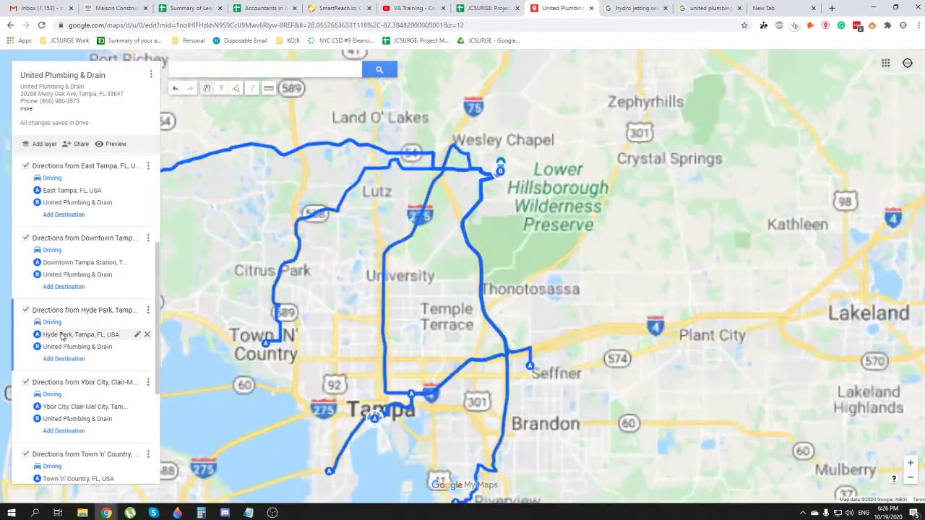
{"action": "left_click", "coordinate": [138, 334]}
{"action": "scroll", "coordinate": [215, 376], "scroll_direction": "down", "scroll_amount": 3}
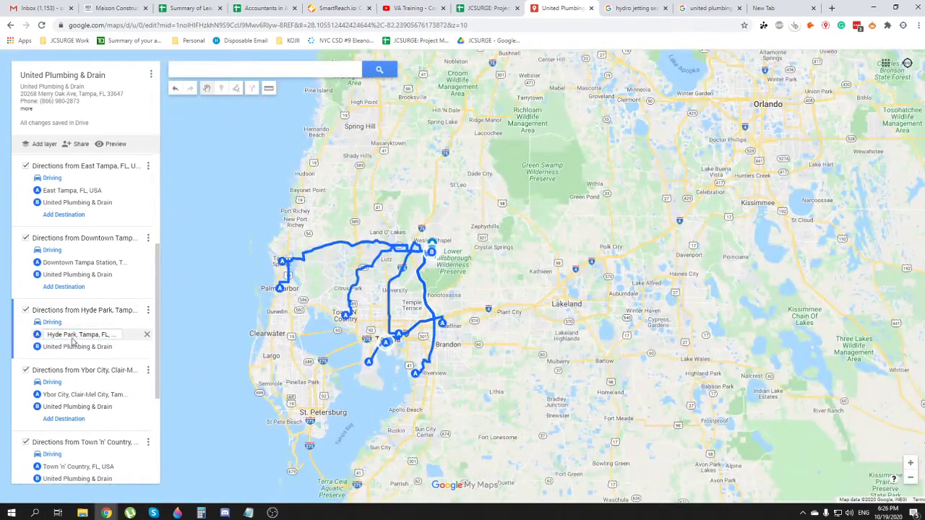
{"action": "double_click", "coordinate": [70, 334]}
{"action": "triple_click", "coordinate": [72, 337]}
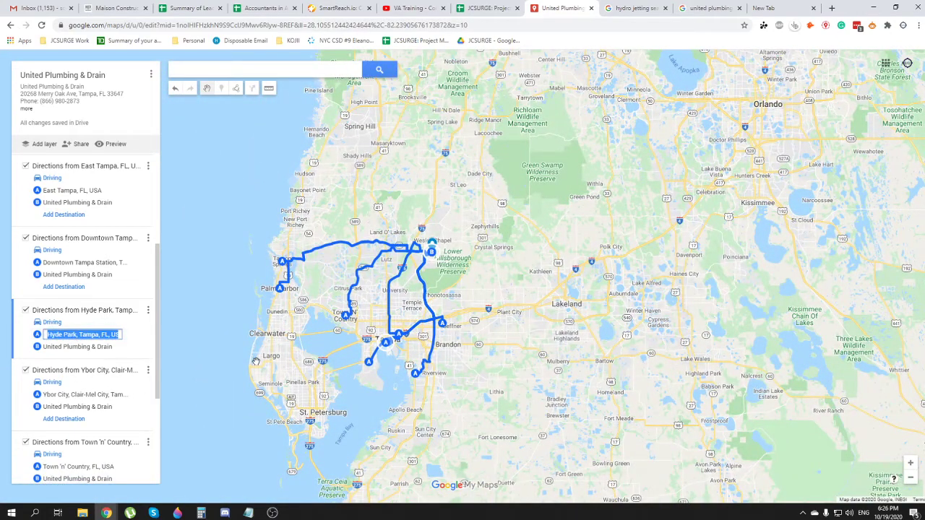
{"action": "type", "text": "Largo"}
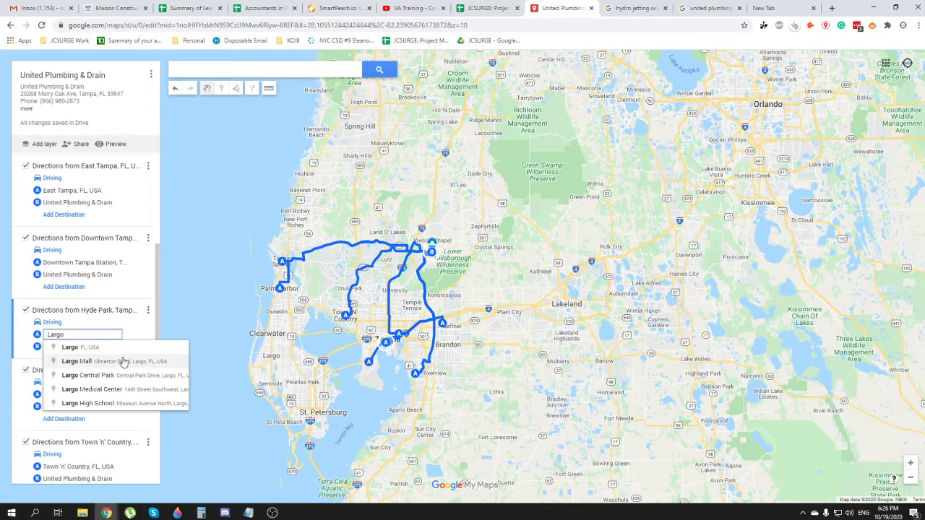
{"action": "left_click", "coordinate": [123, 354]}
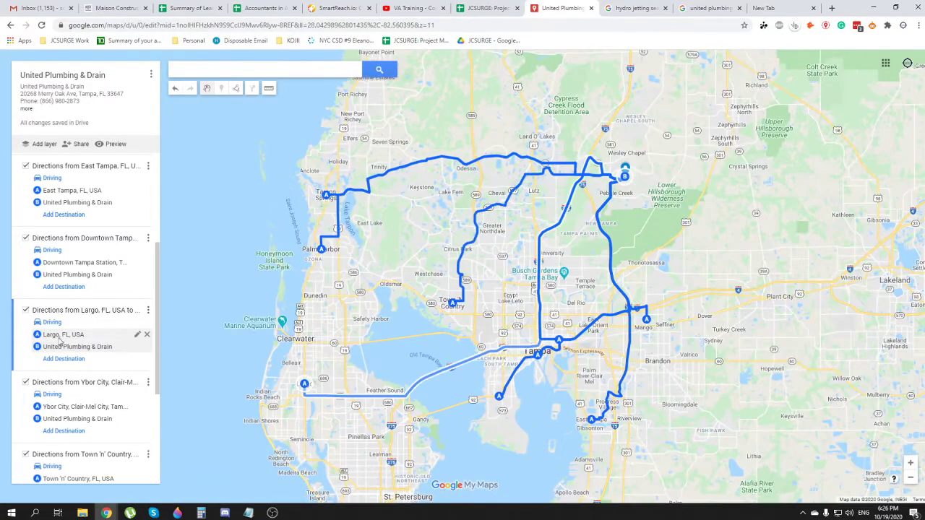
Step: Try to get the code for embedding the map on a site
{"action": "scroll", "coordinate": [275, 327], "scroll_direction": "down", "scroll_amount": 1}
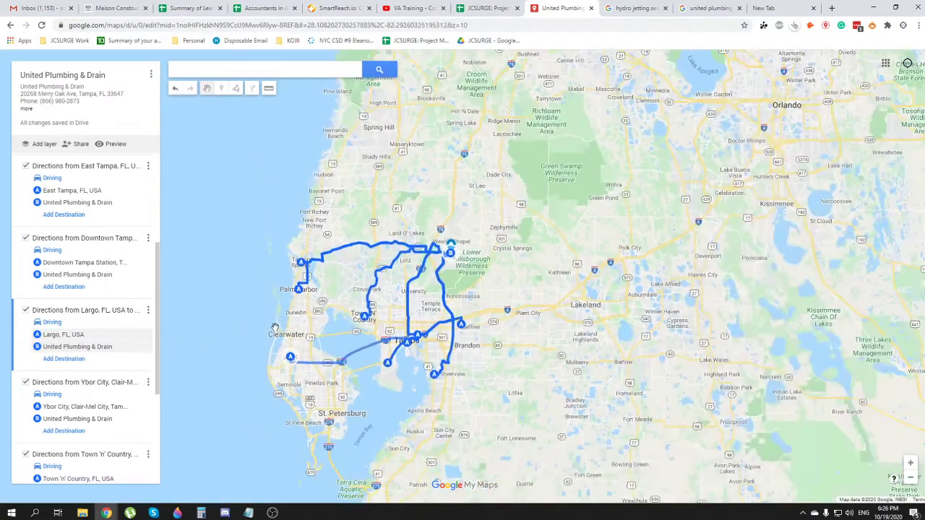
{"action": "scroll", "coordinate": [275, 278], "scroll_direction": "down", "scroll_amount": 1}
{"action": "scroll", "coordinate": [305, 294], "scroll_direction": "down", "scroll_amount": 1}
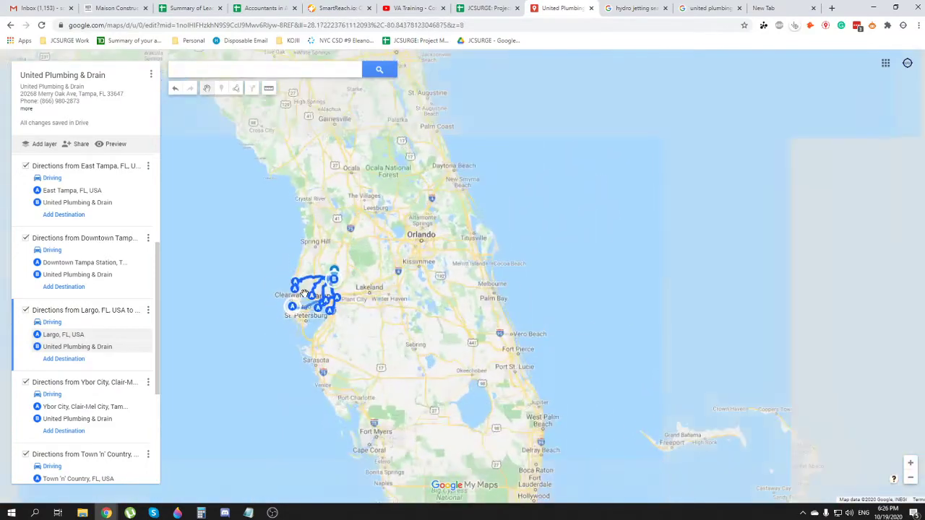
{"action": "scroll", "coordinate": [305, 294], "scroll_direction": "up", "scroll_amount": 2}
{"action": "scroll", "coordinate": [305, 294], "scroll_direction": "up", "scroll_amount": 1}
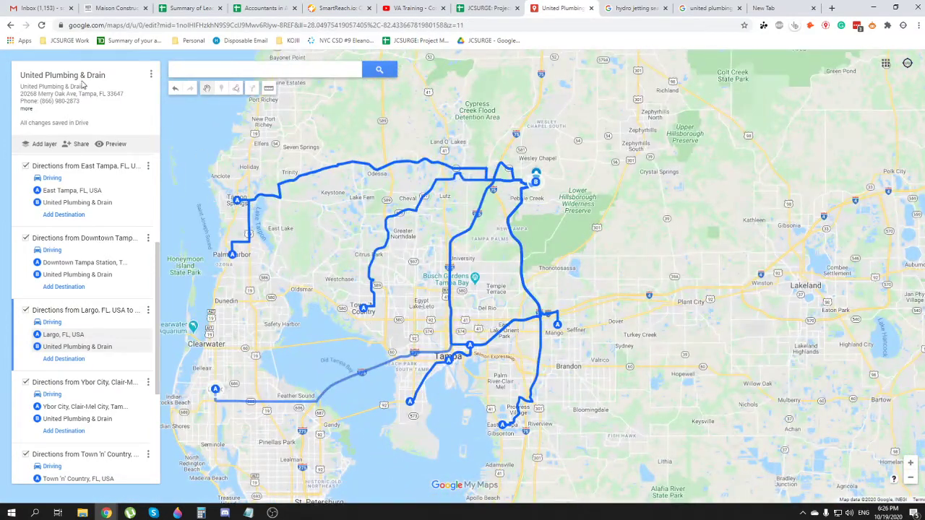
{"action": "left_click", "coordinate": [151, 74]}
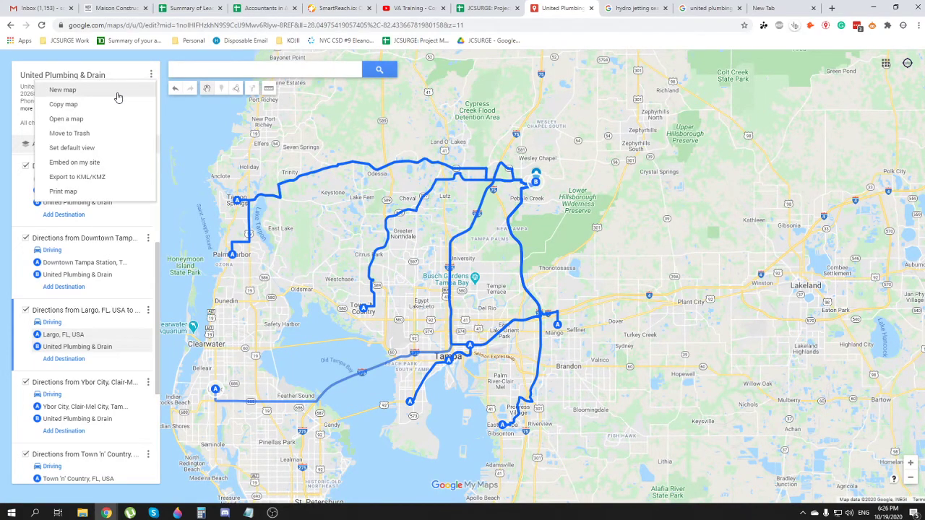
{"action": "left_click", "coordinate": [113, 162]}
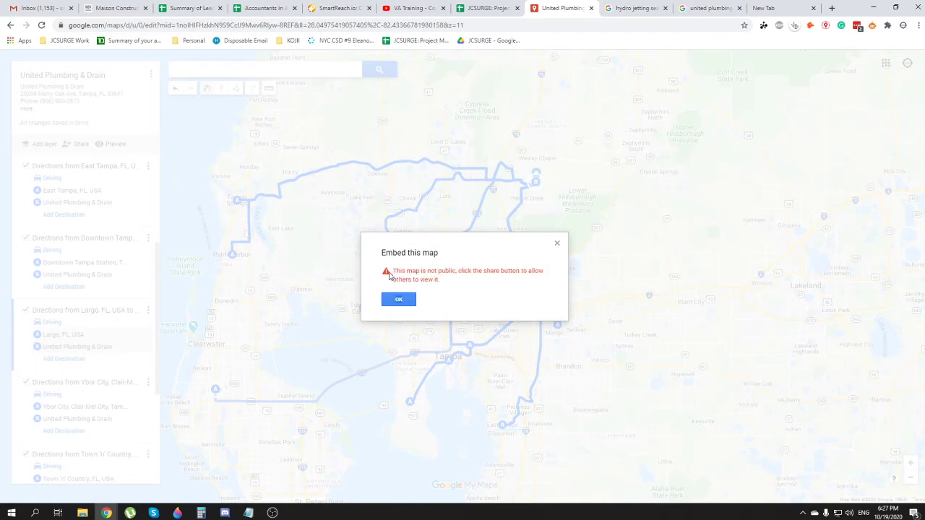
{"action": "left_click_drag", "start_coordinate": [391, 277], "coordinate": [441, 280]}
{"action": "left_click", "coordinate": [398, 301]}
Step: Share the map so that anyone with the link can view it, and get its HTML embed code
{"action": "left_click", "coordinate": [151, 74]}
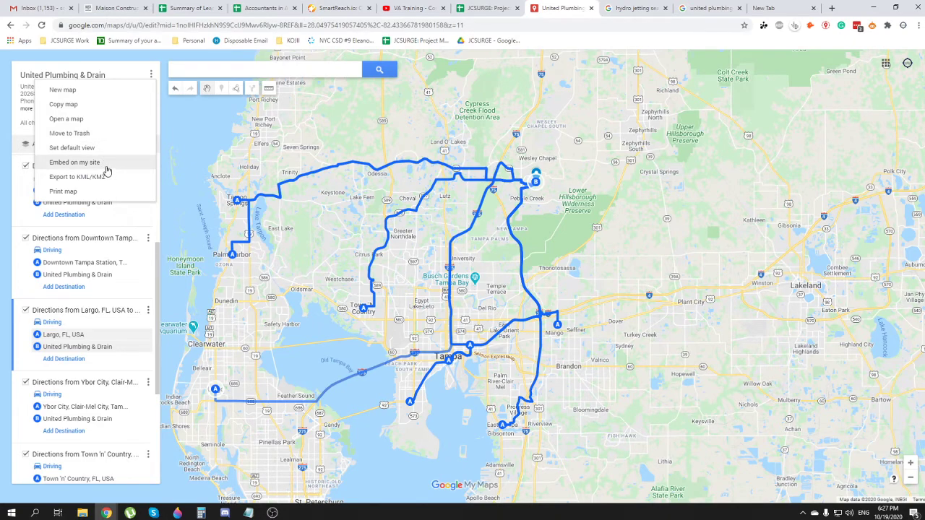
{"action": "left_click", "coordinate": [28, 120]}
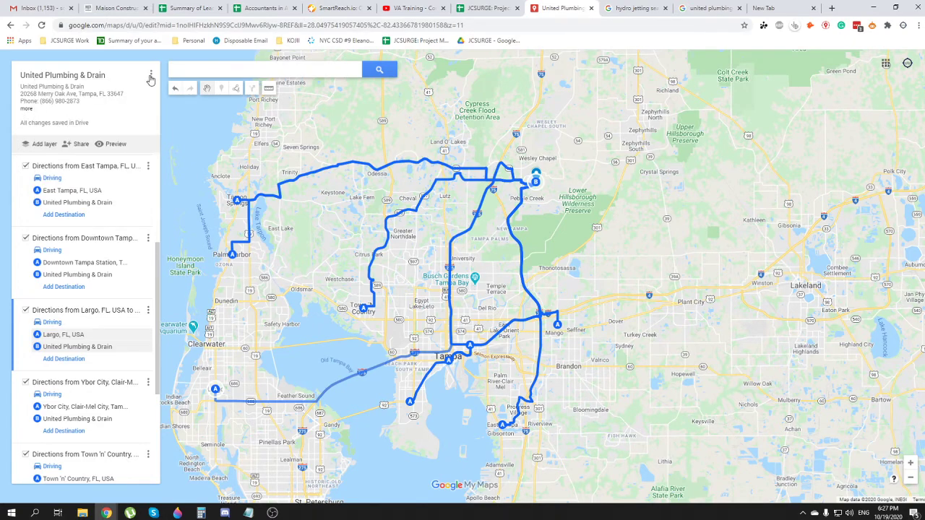
{"action": "left_click", "coordinate": [76, 145]}
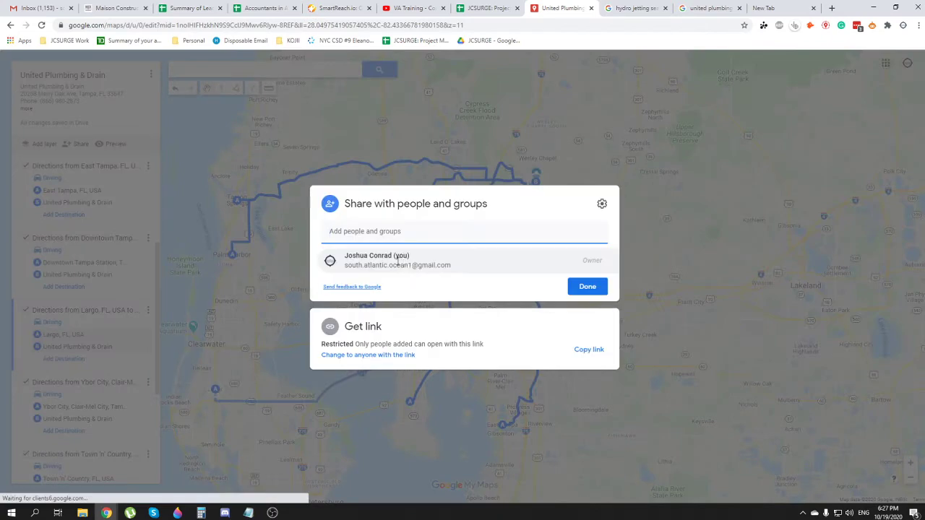
{"action": "left_click", "coordinate": [593, 351]}
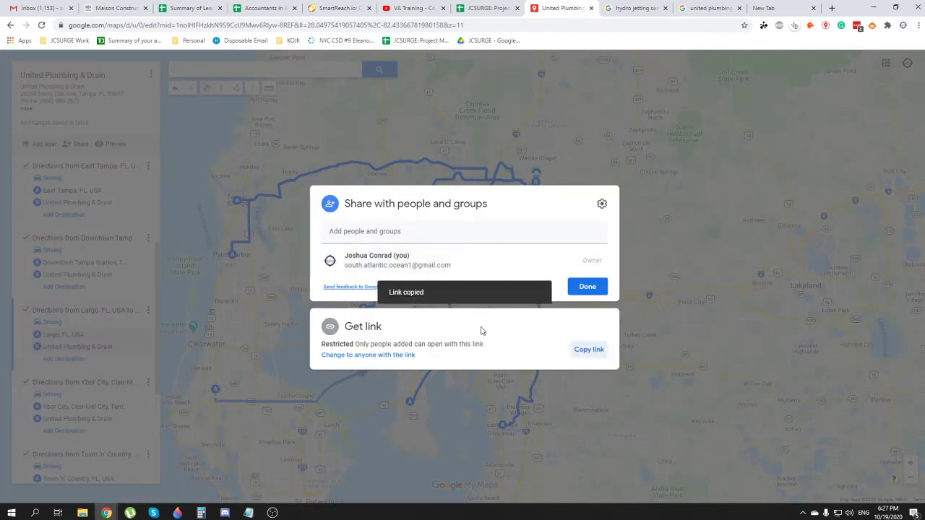
{"action": "left_click", "coordinate": [385, 355]}
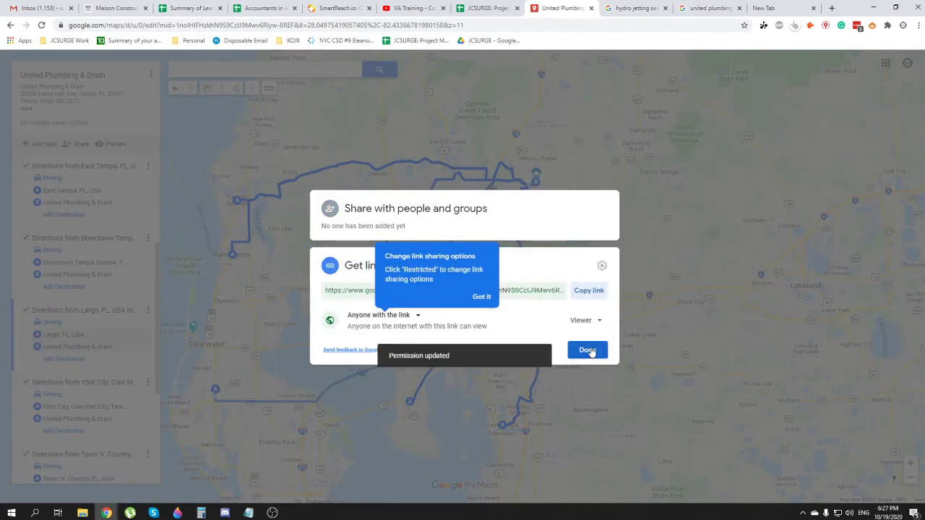
{"action": "left_click", "coordinate": [589, 351]}
{"action": "left_click", "coordinate": [149, 75]}
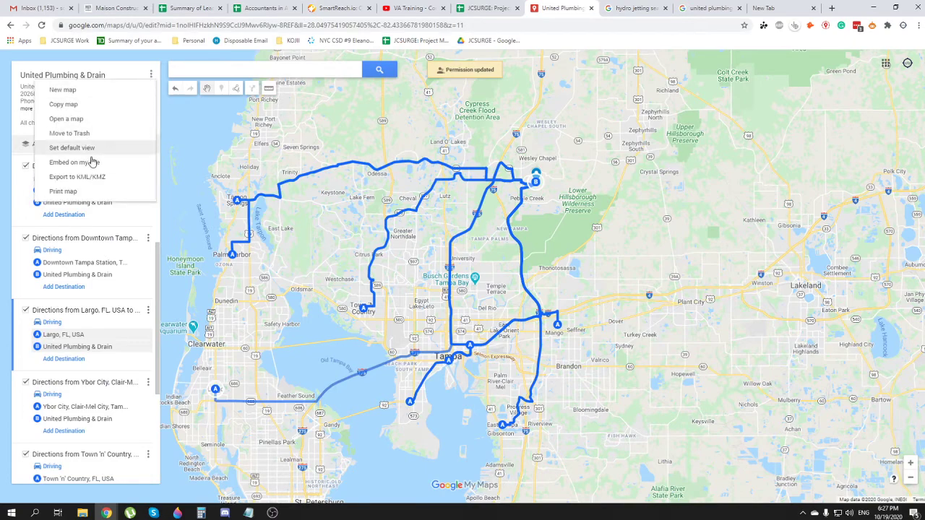
{"action": "left_click", "coordinate": [125, 162]}
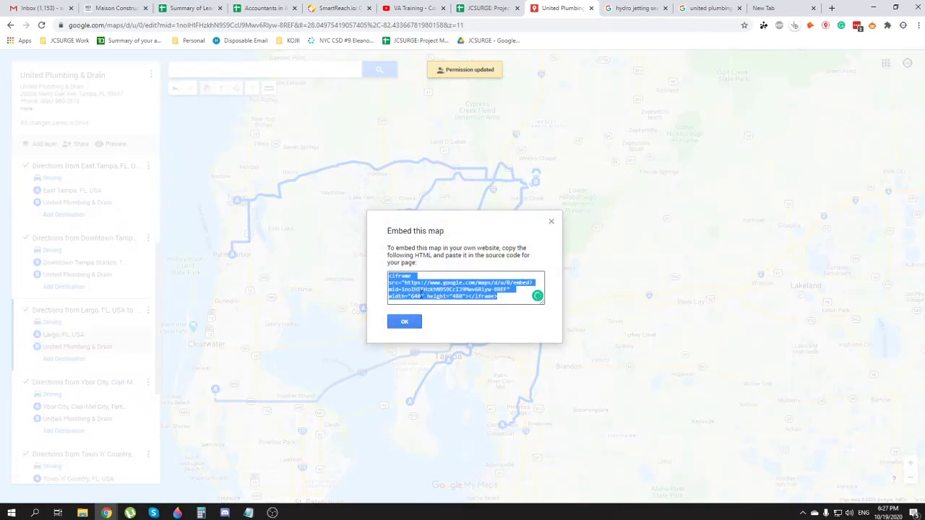
{"action": "key", "text": "ctrl+t"}
{"action": "type", "text": "unite"}
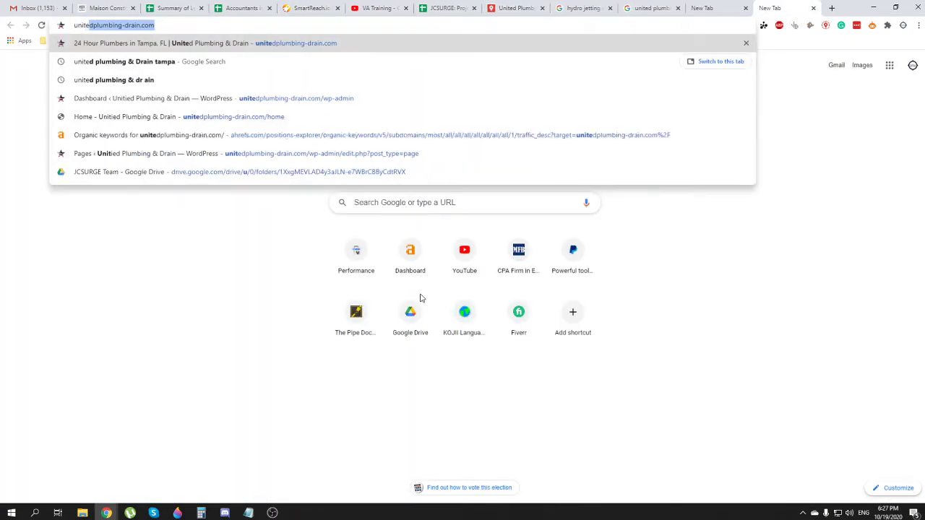
{"action": "type", "text": "dplumbing-drain.com/wp-admin"}
{"action": "key", "text": "Return"}
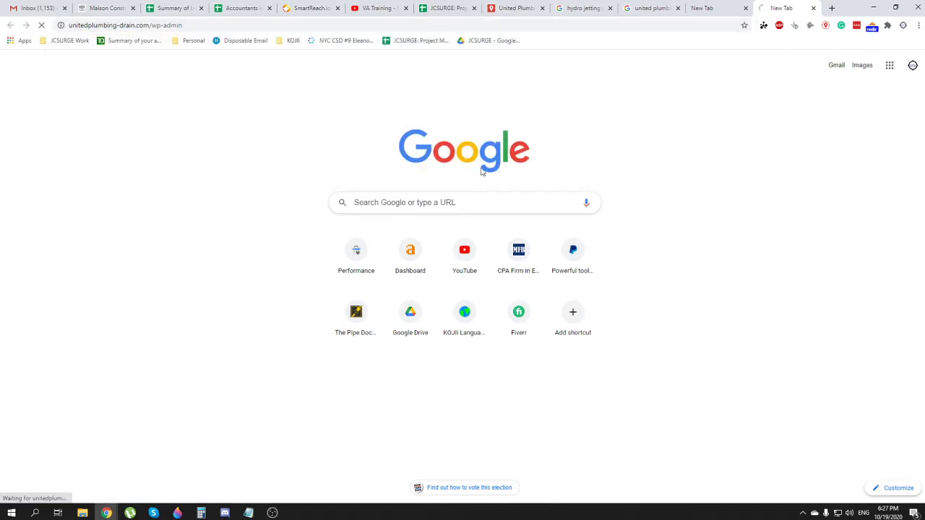
{"action": "key", "text": "ctrl+w"}
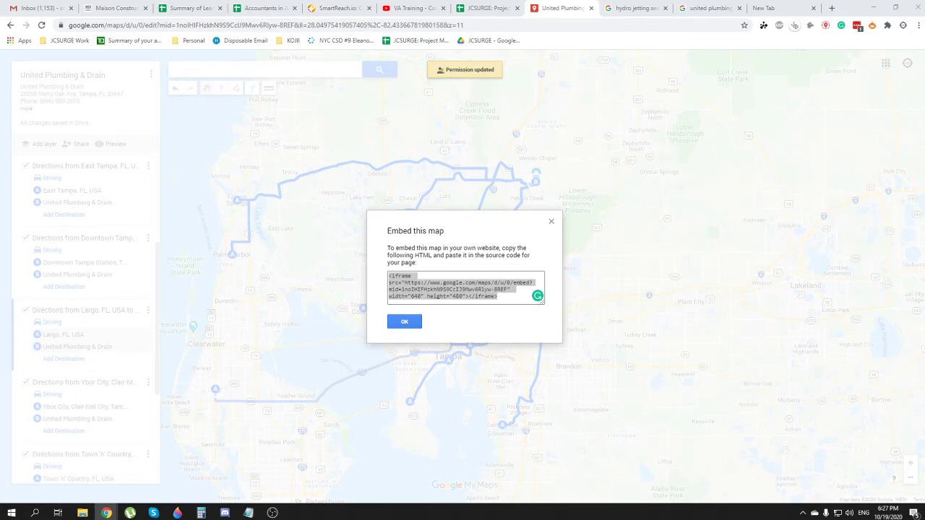
Step: Switch to the WordPress pages list, open "Plumber, Hyde Park, Tampa" in Elementor and find the map below the hydro jetting section
{"action": "key", "text": "alt+Tab"}
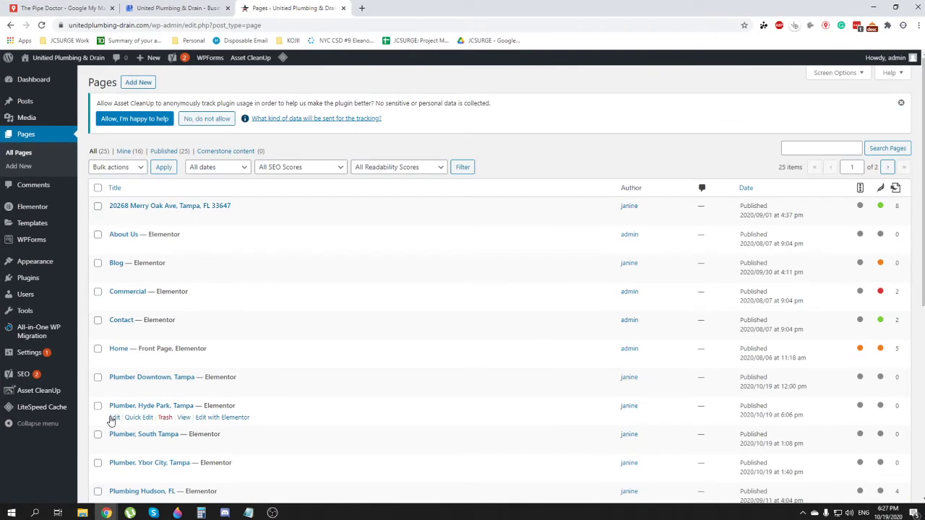
{"action": "left_click", "coordinate": [208, 419]}
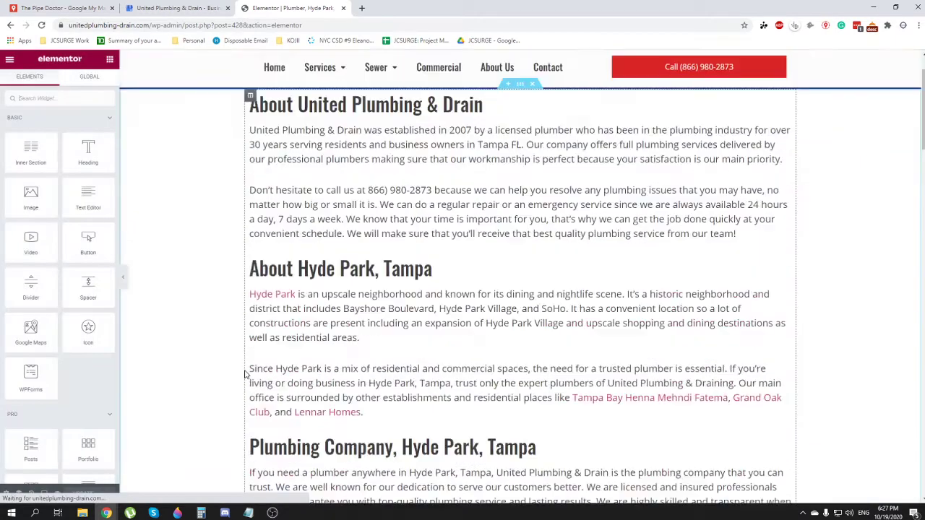
{"action": "scroll", "coordinate": [244, 373], "scroll_direction": "down", "scroll_amount": 4}
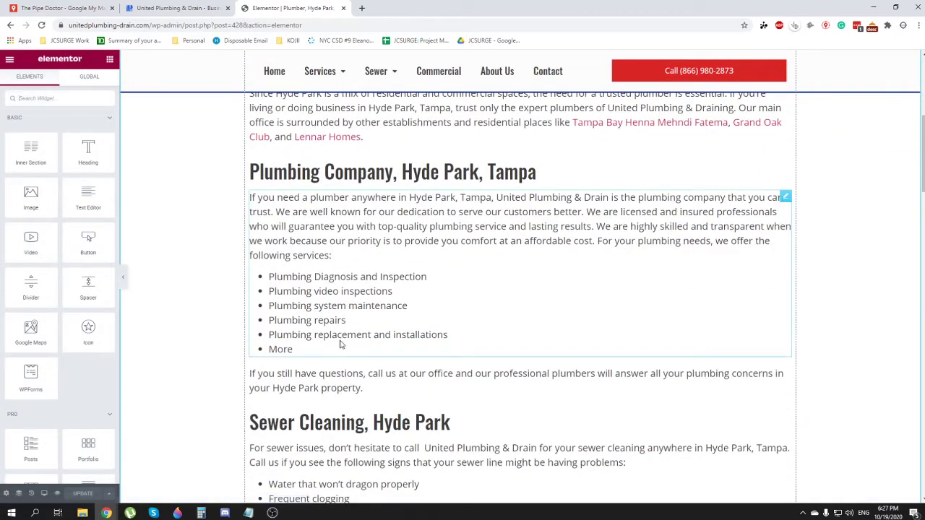
{"action": "scroll", "coordinate": [300, 352], "scroll_direction": "down", "scroll_amount": 4}
{"action": "scroll", "coordinate": [300, 352], "scroll_direction": "down", "scroll_amount": 5}
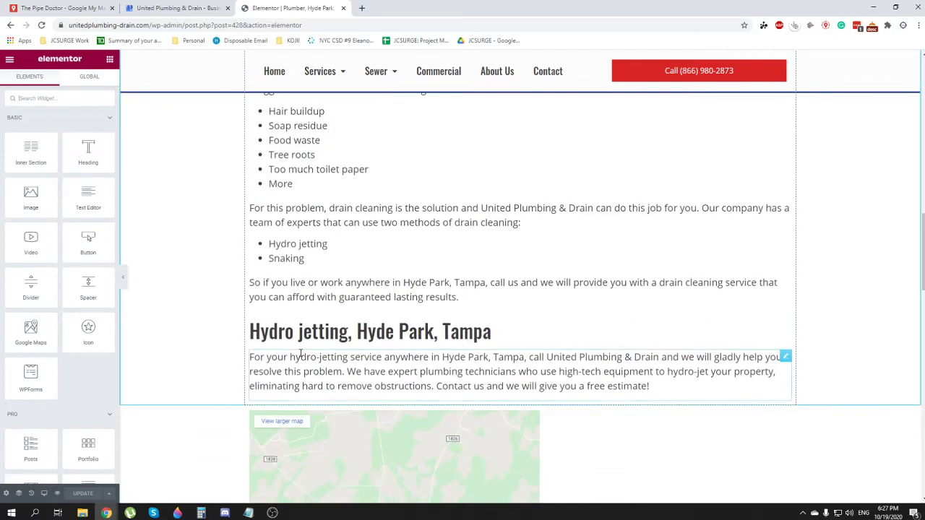
{"action": "scroll", "coordinate": [299, 340], "scroll_direction": "up", "scroll_amount": 2}
{"action": "scroll", "coordinate": [470, 354], "scroll_direction": "down", "scroll_amount": 4}
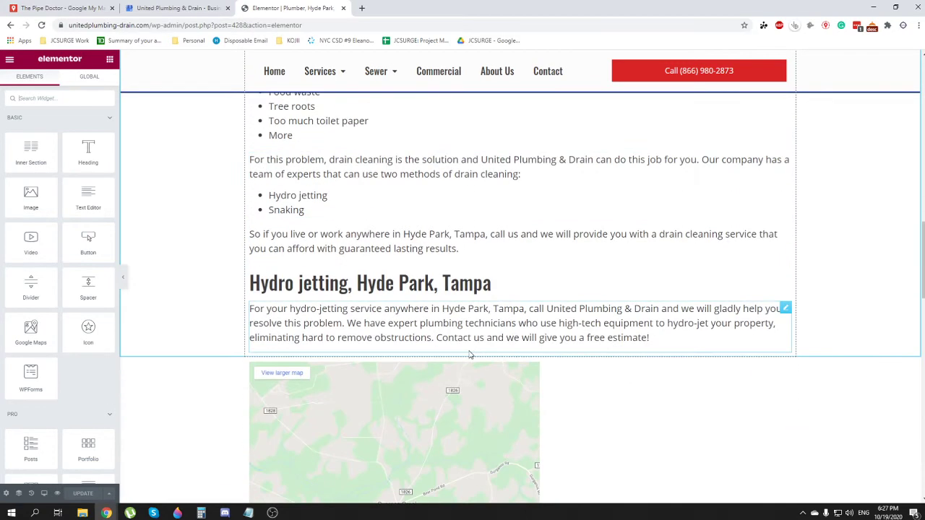
Step: Replace the HTML code of the map widget below the hydro jetting text with the 640 × 480 My Maps iframe embed code
{"action": "left_click", "coordinate": [567, 333]}
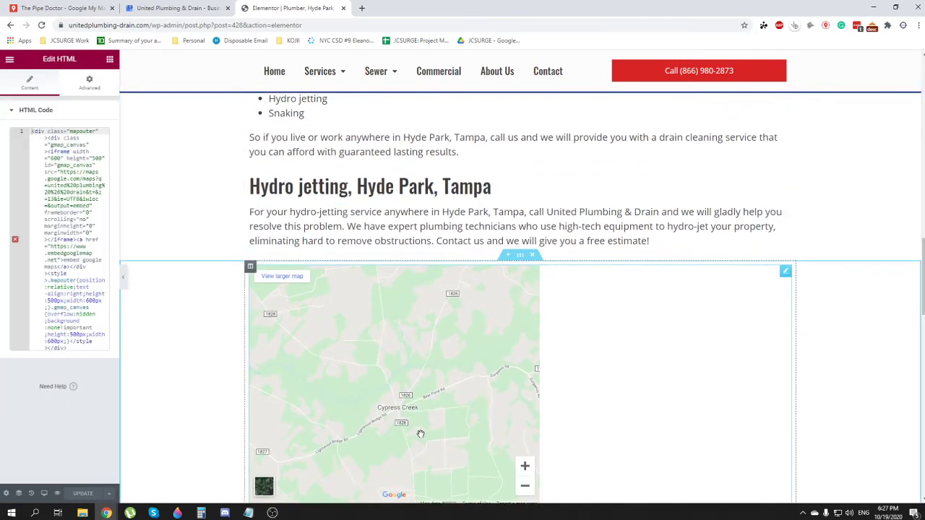
{"action": "left_click", "coordinate": [47, 246]}
{"action": "key", "text": "ctrl+a"}
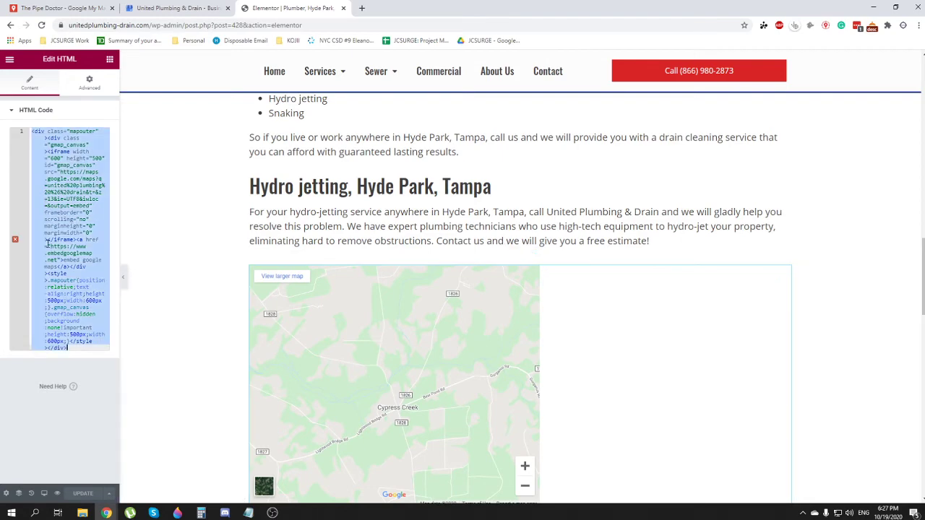
{"action": "key", "text": "BackSpace"}
{"action": "type", "text": "<iframe src=\"https://www.google.com/maps/d/u/0/embed?mid=1noIHIFHzkhN959CcIJ9Mwv6R1yw-8REF\" width=\"640\" height=\"480\"></iframe>"}
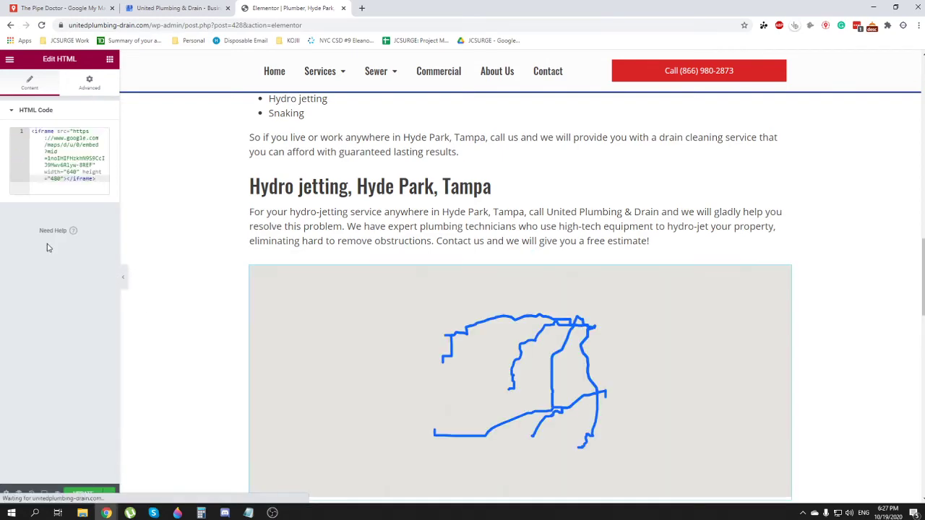
Step: Check the embedded map in the page preview, update the Hyde Park page and open its live version
{"action": "scroll", "coordinate": [200, 349], "scroll_direction": "down", "scroll_amount": 5}
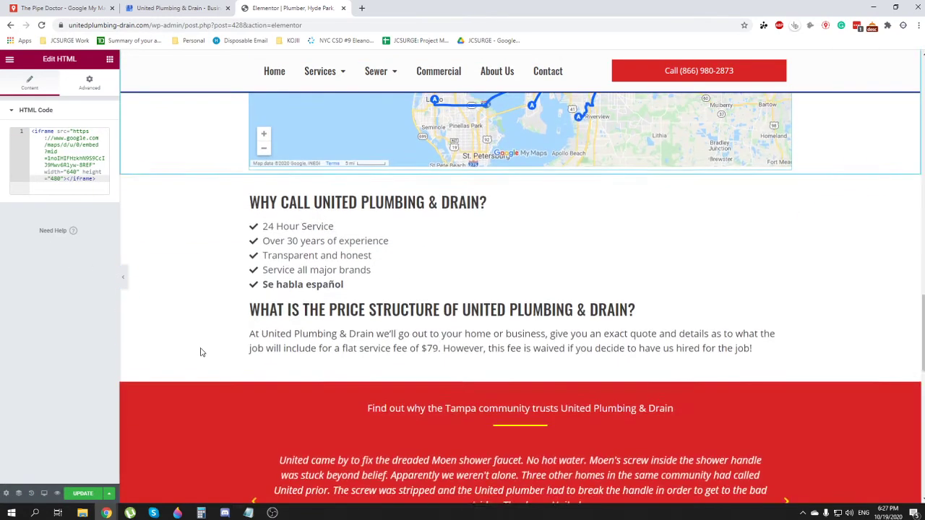
{"action": "scroll", "coordinate": [217, 355], "scroll_direction": "up", "scroll_amount": 4}
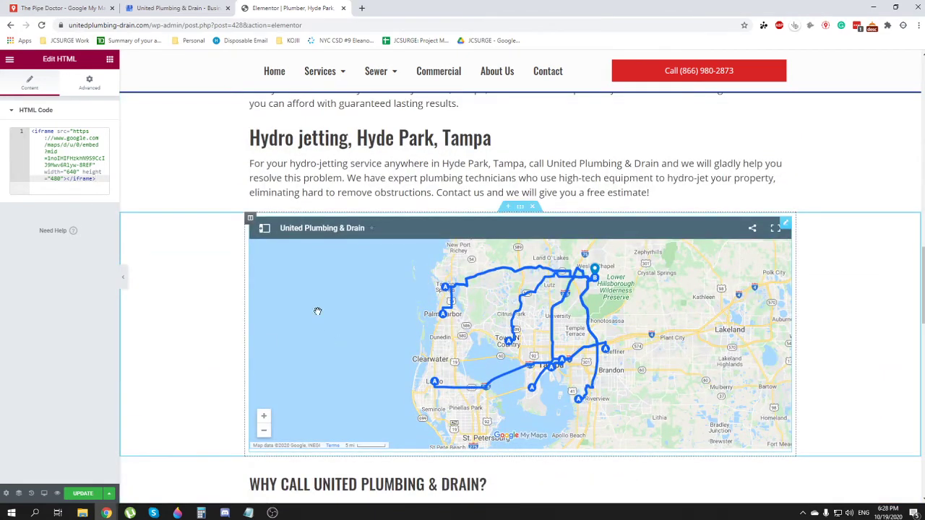
{"action": "left_click_drag", "start_coordinate": [429, 312], "coordinate": [367, 308]}
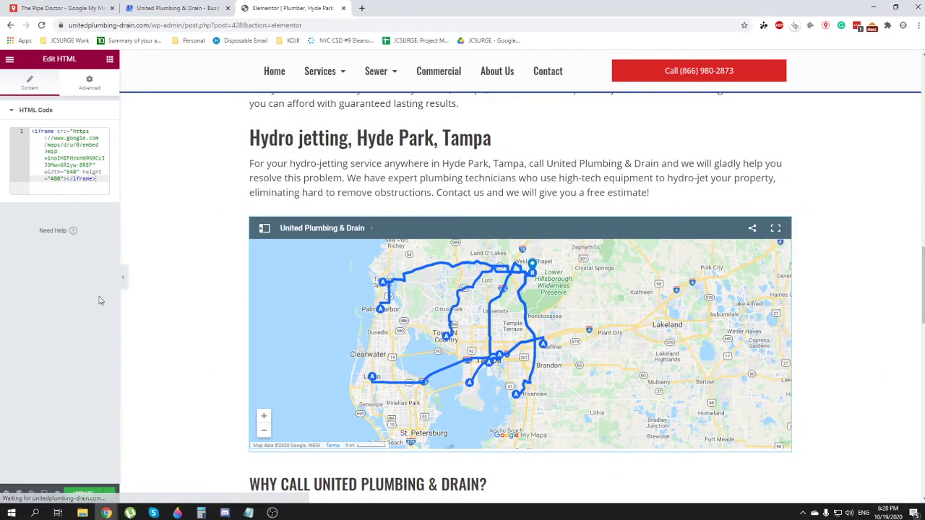
{"action": "left_click", "coordinate": [84, 491]}
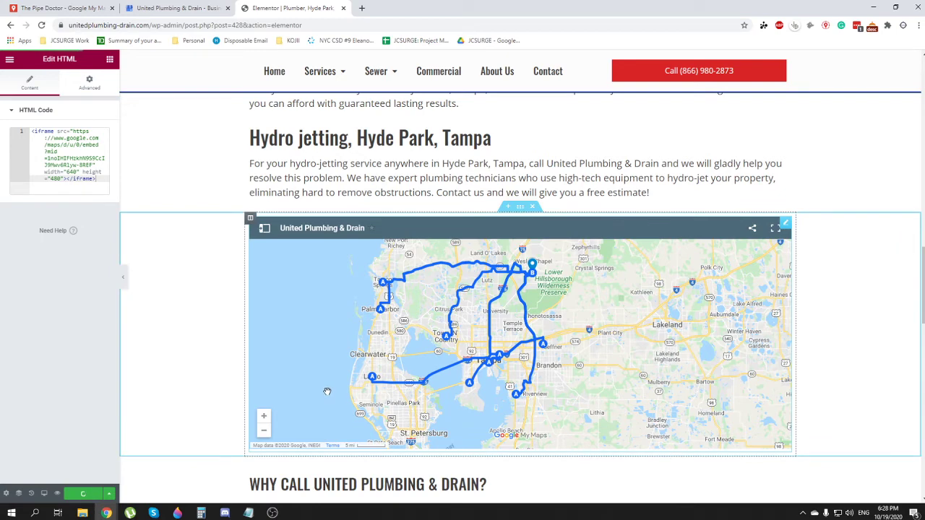
{"action": "left_click", "coordinate": [8, 60]}
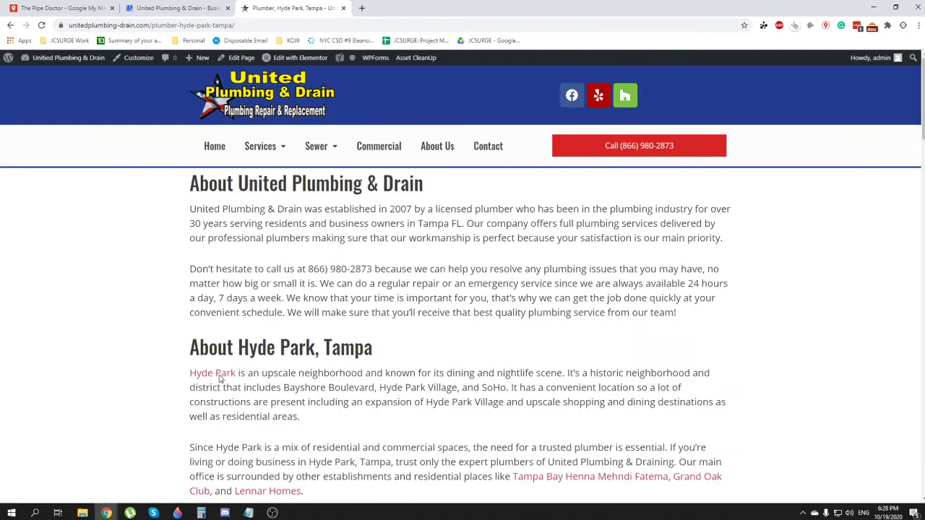
Step: Examine the embedded United Plumbing & Drain map and its routes on the live Hyde Park page
{"action": "scroll", "coordinate": [155, 354], "scroll_direction": "down", "scroll_amount": 15}
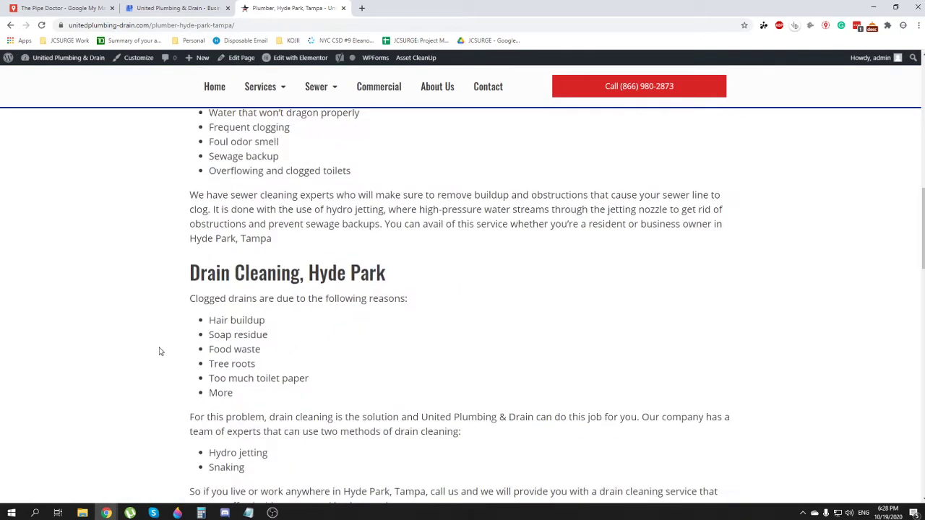
{"action": "scroll", "coordinate": [180, 347], "scroll_direction": "down", "scroll_amount": 4}
{"action": "scroll", "coordinate": [126, 343], "scroll_direction": "up", "scroll_amount": 2}
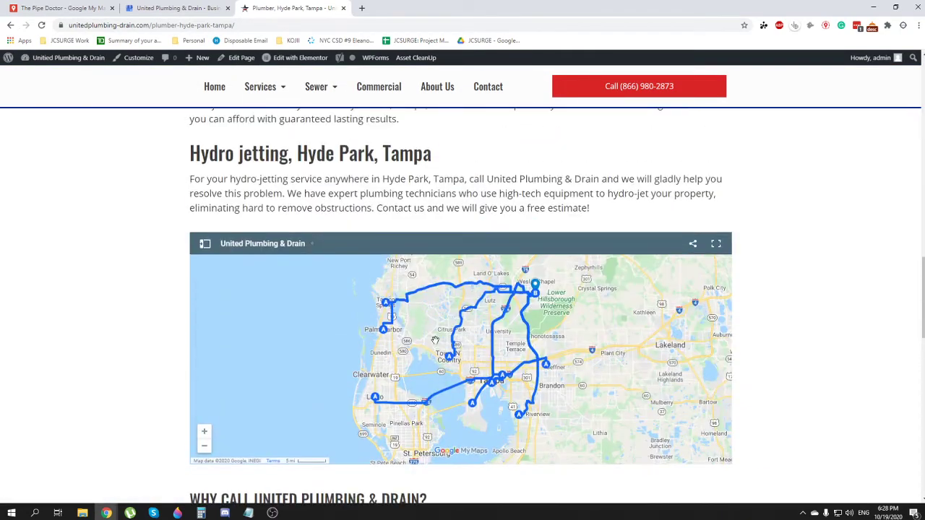
{"action": "left_click_drag", "start_coordinate": [435, 341], "coordinate": [345, 386]}
{"action": "scroll", "coordinate": [345, 387], "scroll_direction": "down", "scroll_amount": 3}
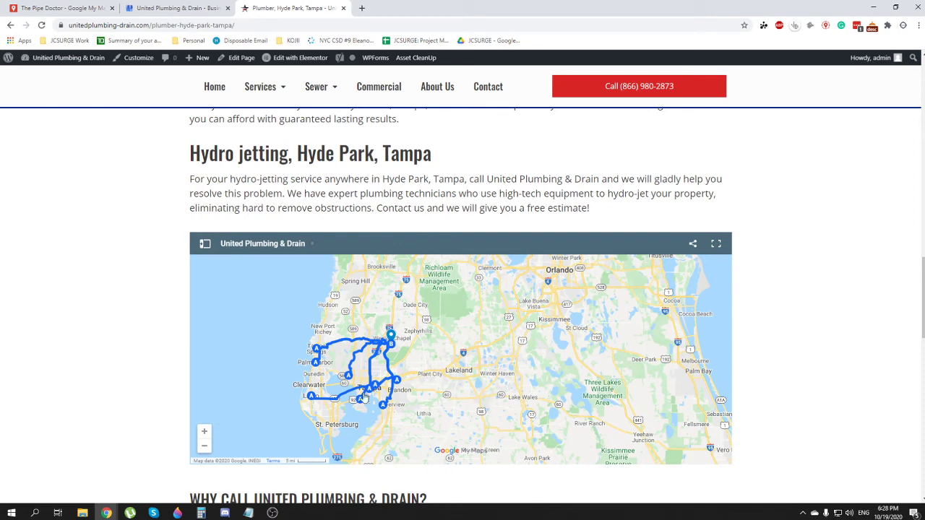
{"action": "left_click", "coordinate": [273, 512]}
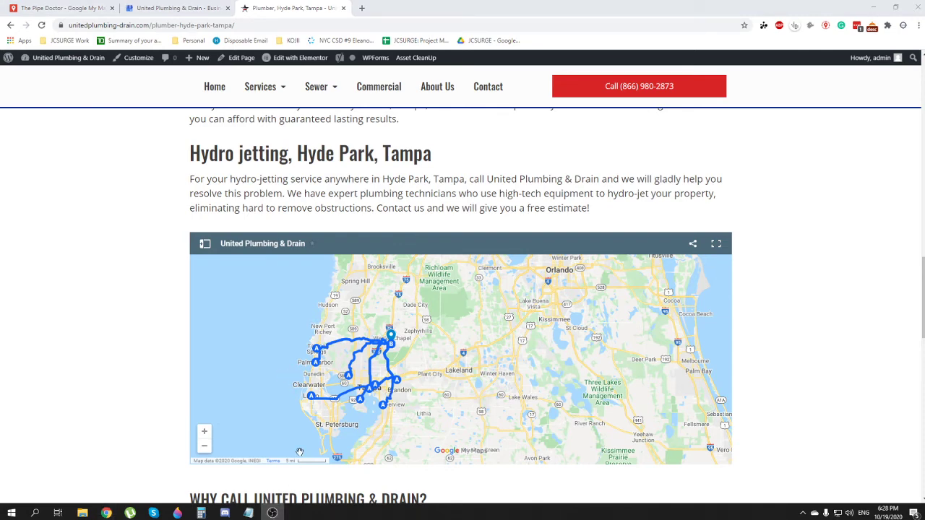
{"action": "scroll", "coordinate": [269, 377], "scroll_direction": "up", "scroll_amount": 1}
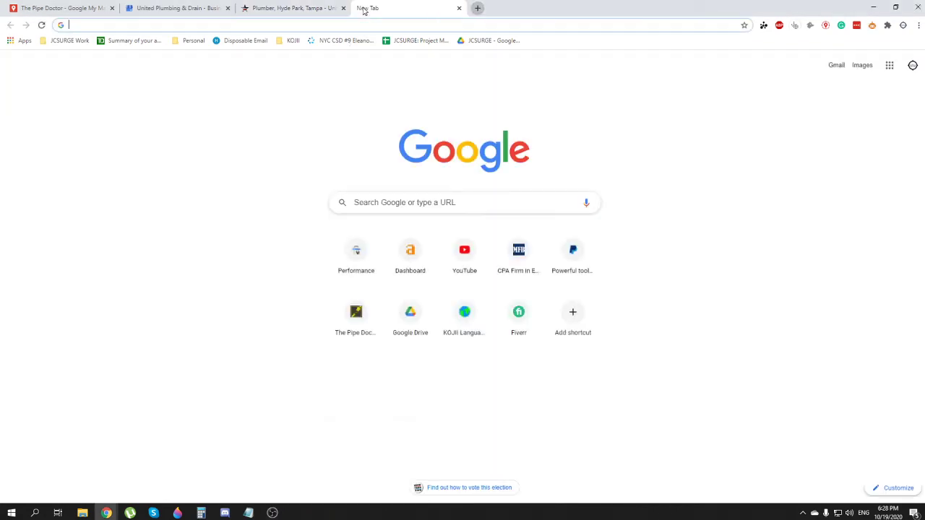
Step: Search Google for "hydro jetting tampa", review the organic and full local map results, and return to the Hyde Park page
{"action": "type", "text": "hydro jetting tampa"}
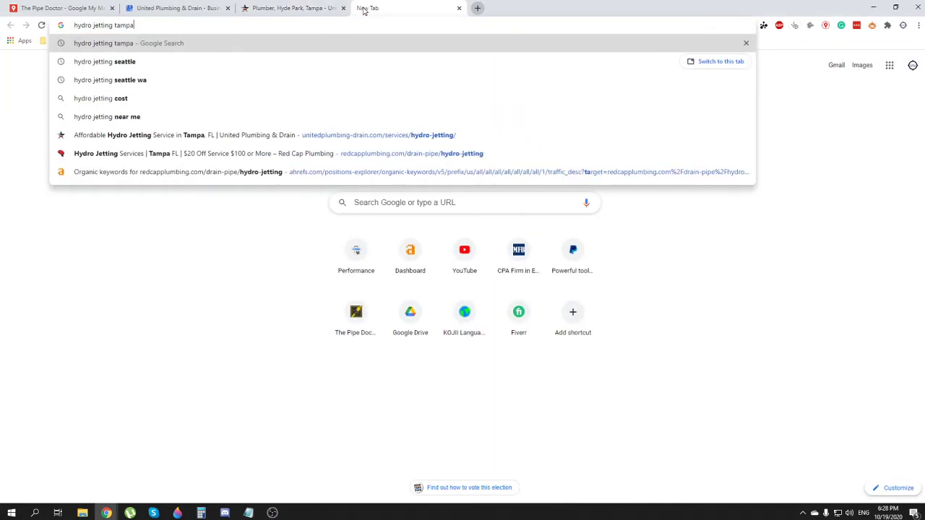
{"action": "key", "text": "Return"}
{"action": "scroll", "coordinate": [347, 340], "scroll_direction": "down", "scroll_amount": 4}
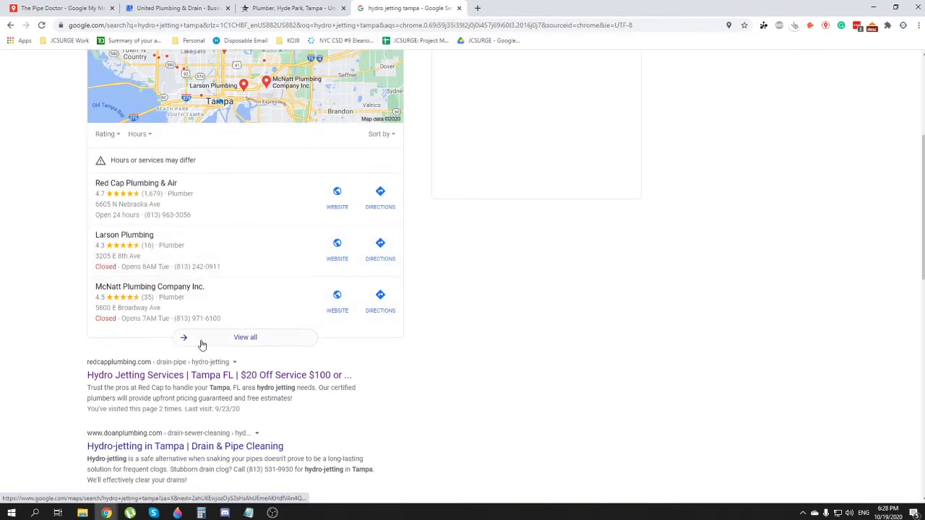
{"action": "scroll", "coordinate": [235, 351], "scroll_direction": "down", "scroll_amount": 4}
{"action": "scroll", "coordinate": [208, 349], "scroll_direction": "down", "scroll_amount": 1}
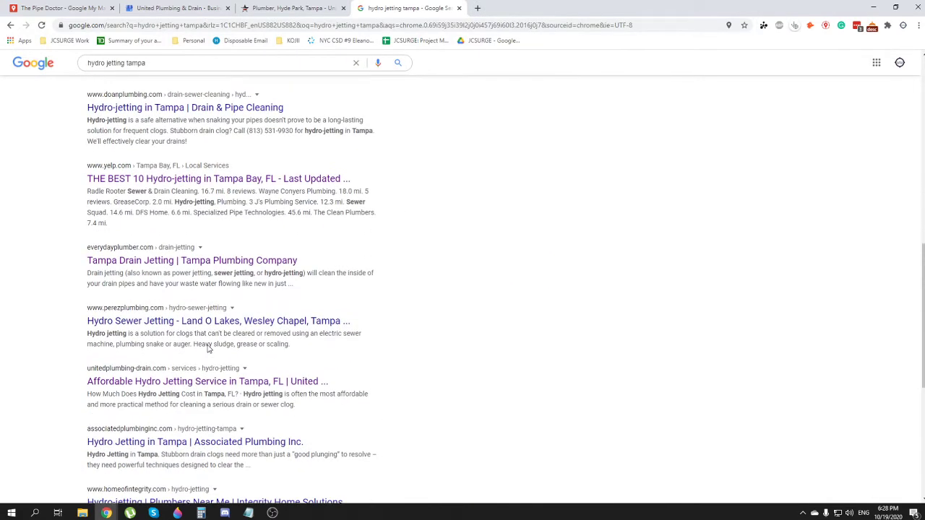
{"action": "scroll", "coordinate": [218, 383], "scroll_direction": "up", "scroll_amount": 5}
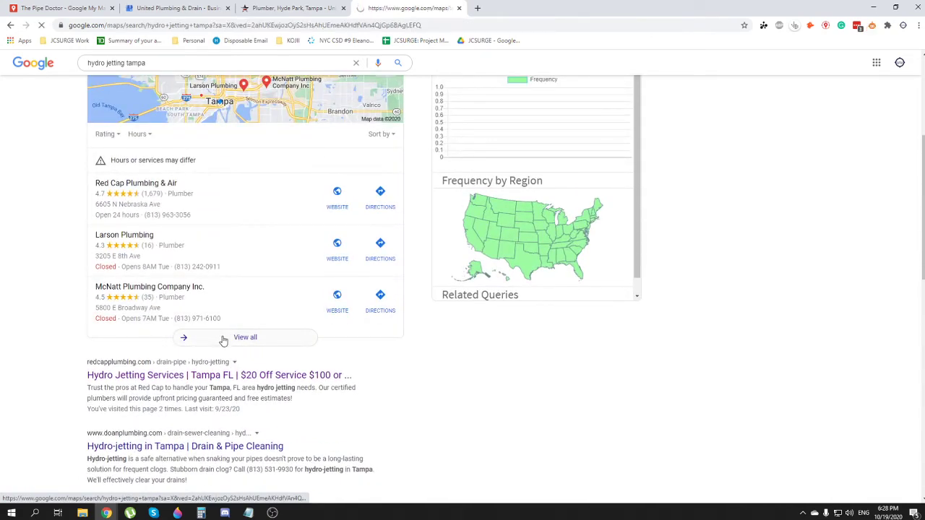
{"action": "scroll", "coordinate": [142, 334], "scroll_direction": "down", "scroll_amount": 2}
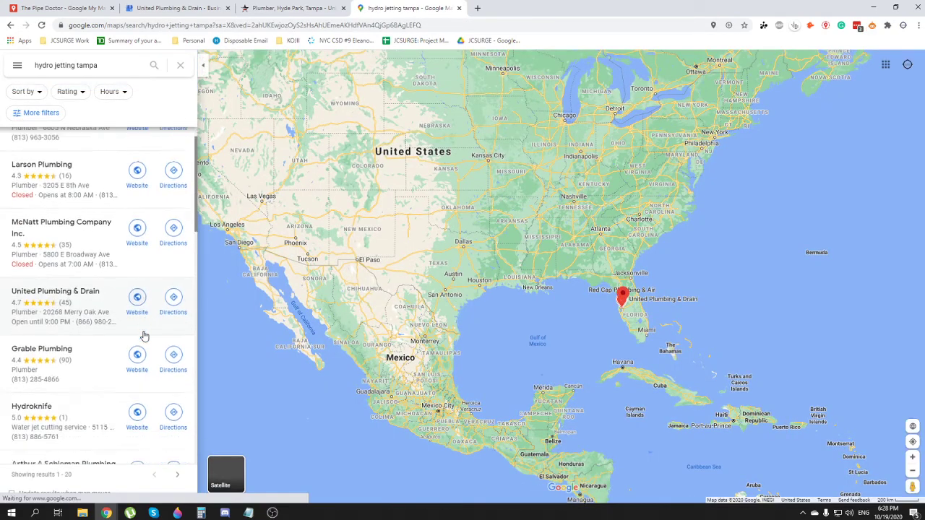
{"action": "scroll", "coordinate": [108, 340], "scroll_direction": "up", "scroll_amount": 2}
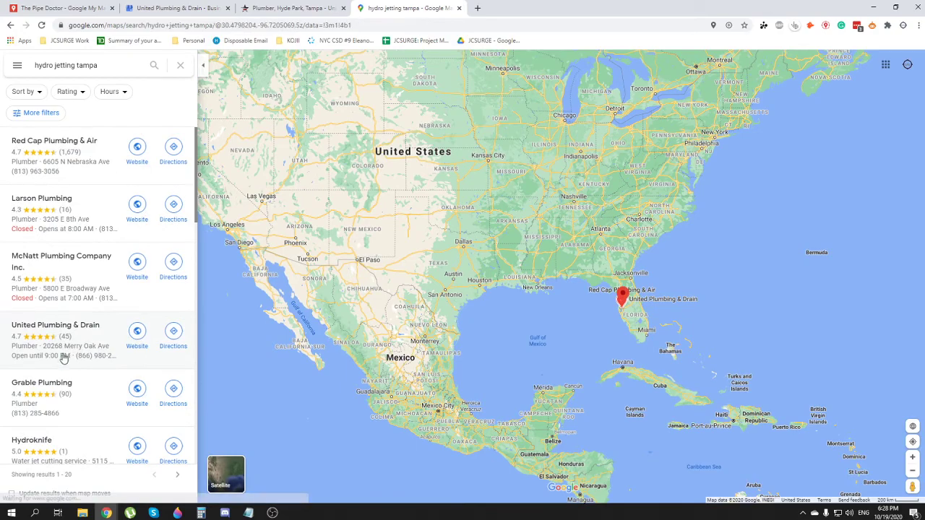
{"action": "left_click", "coordinate": [293, 8]}
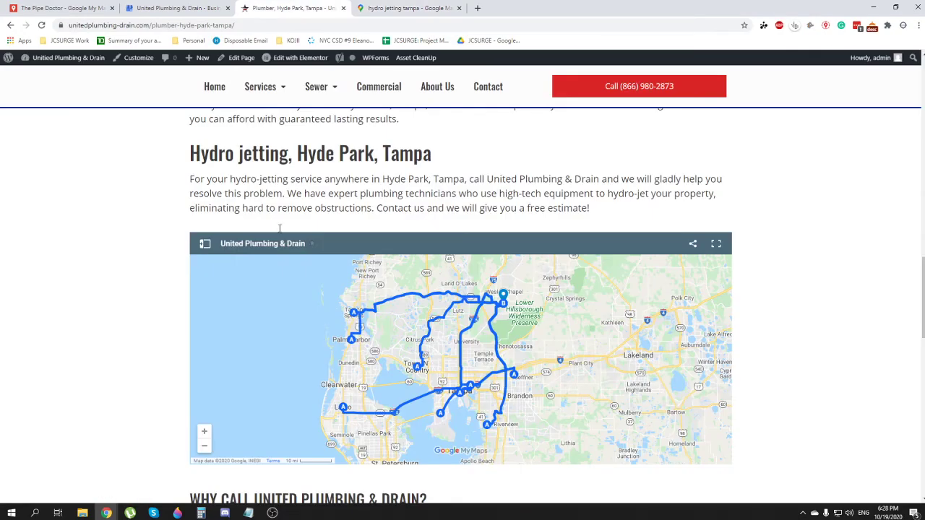
Step: Review the neighborhood, plumbing company and drain cleaning sections of the live Hyde Park page
{"action": "scroll", "coordinate": [152, 336], "scroll_direction": "up", "scroll_amount": 10}
{"action": "scroll", "coordinate": [154, 335], "scroll_direction": "up", "scroll_amount": 1}
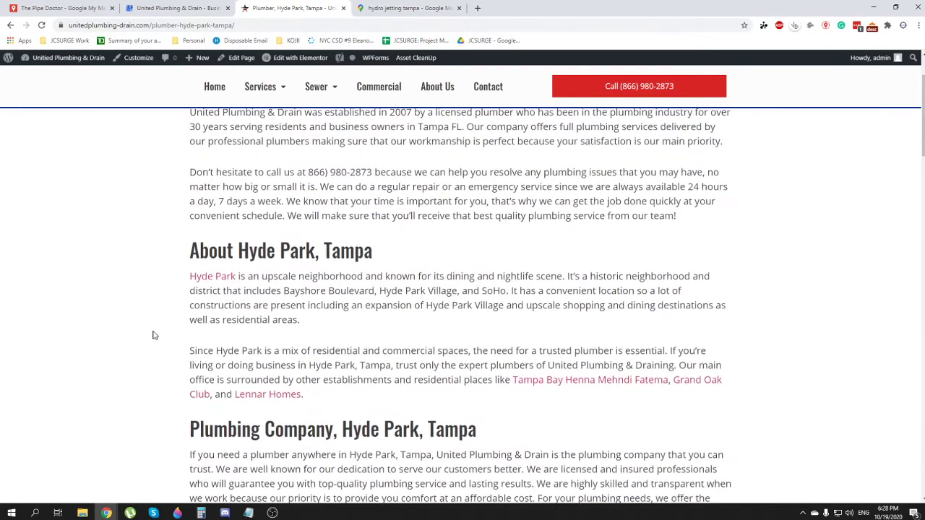
{"action": "scroll", "coordinate": [154, 333], "scroll_direction": "down", "scroll_amount": 1}
{"action": "scroll", "coordinate": [154, 330], "scroll_direction": "up", "scroll_amount": 2}
{"action": "scroll", "coordinate": [279, 326], "scroll_direction": "down", "scroll_amount": 6}
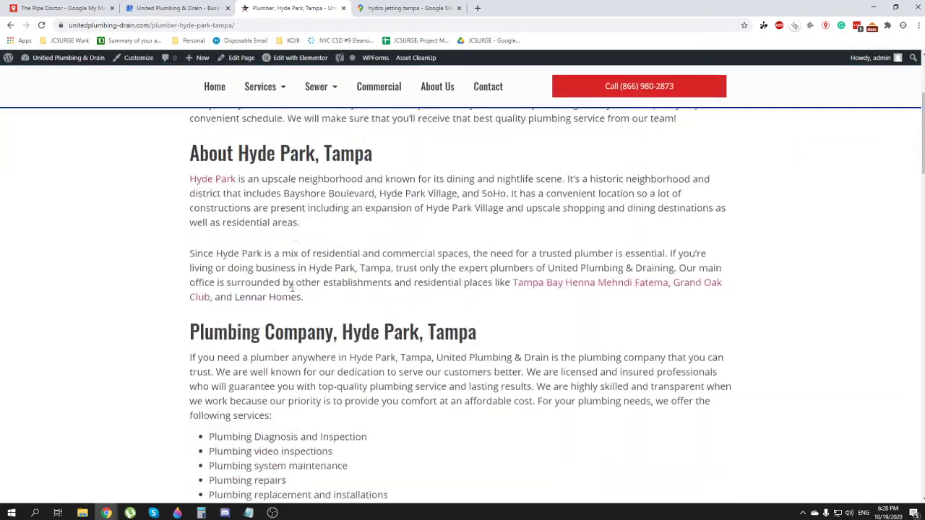
{"action": "scroll", "coordinate": [272, 284], "scroll_direction": "down", "scroll_amount": 3}
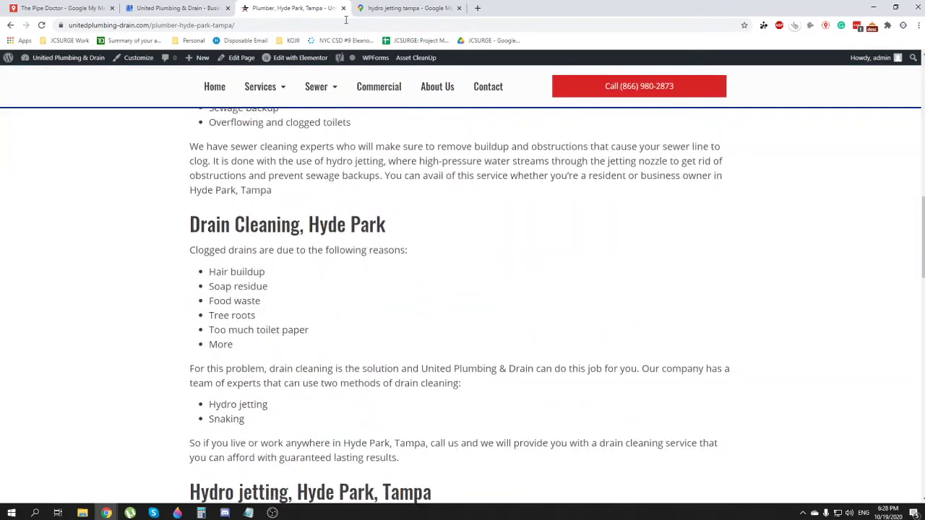
Step: Examine where United Plumbing & Drain lies relative to the other "hydro jetting tampa" map results, and return to the Google search results
{"action": "left_click", "coordinate": [224, 318]}
{"action": "left_click", "coordinate": [415, 8]}
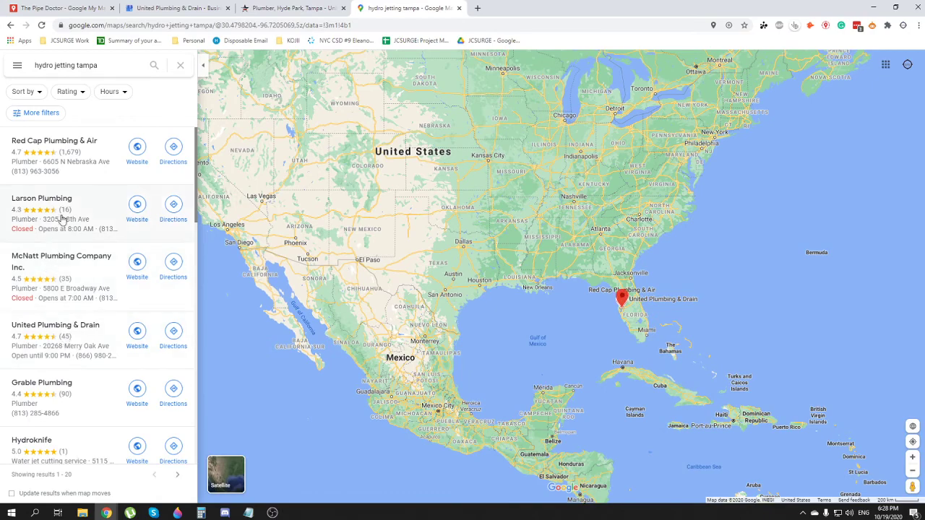
{"action": "scroll", "coordinate": [62, 219], "scroll_direction": "down", "scroll_amount": 1}
{"action": "scroll", "coordinate": [639, 289], "scroll_direction": "up", "scroll_amount": 5}
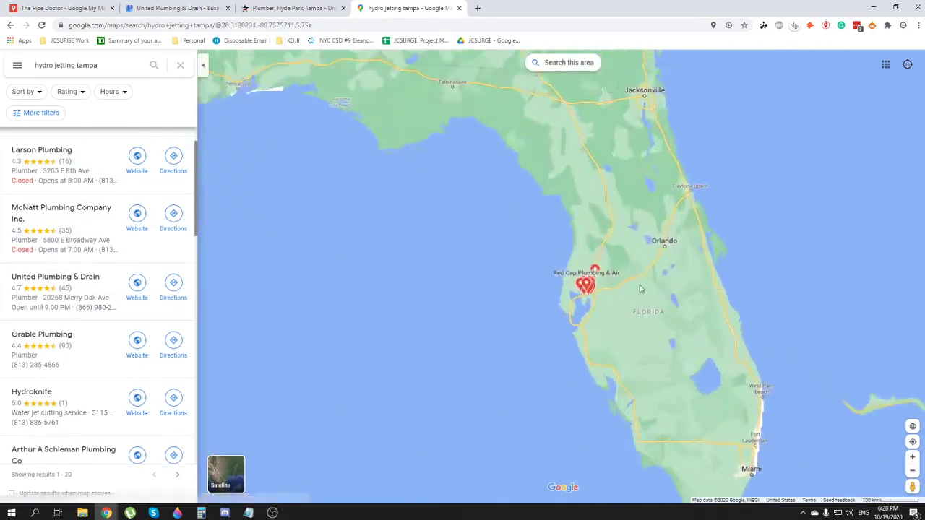
{"action": "scroll", "coordinate": [639, 288], "scroll_direction": "up", "scroll_amount": 4}
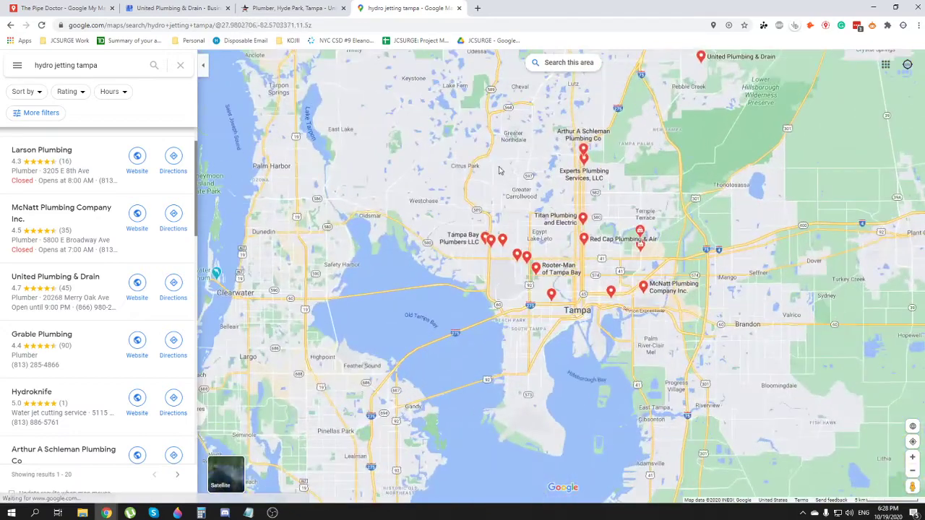
{"action": "left_click_drag", "start_coordinate": [498, 170], "coordinate": [376, 315]}
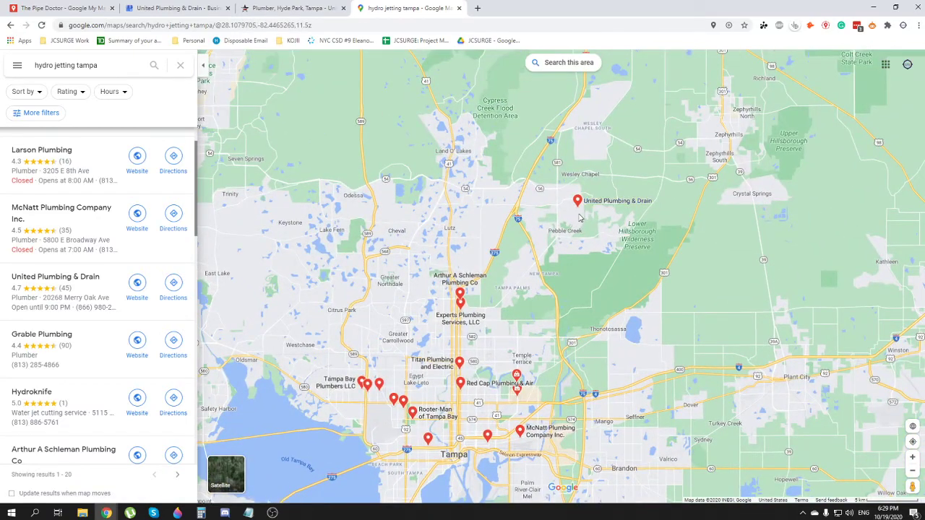
{"action": "key", "text": "alt+Left"}
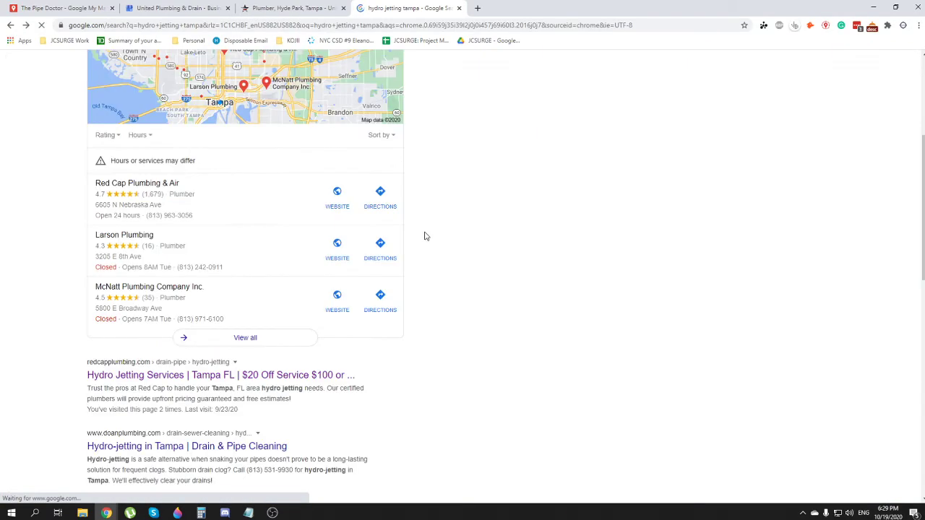
Step: Return to the Hyde Park page and look at the embedded map below the hydro jetting section
{"action": "key", "text": "ctrl+shift+Tab"}
{"action": "scroll", "coordinate": [252, 316], "scroll_direction": "down", "scroll_amount": 3}
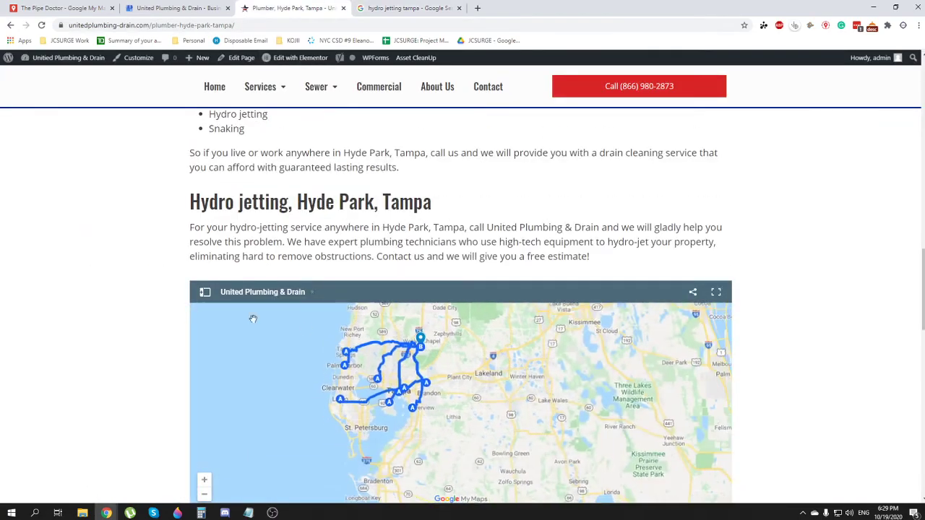
{"action": "scroll", "coordinate": [126, 297], "scroll_direction": "down", "scroll_amount": 5}
{"action": "scroll", "coordinate": [127, 297], "scroll_direction": "up", "scroll_amount": 3}
Step: Open the website's Drain cleaning service page and review its service sections, branded image and contact form
{"action": "mouse_move", "coordinate": [260, 86]}
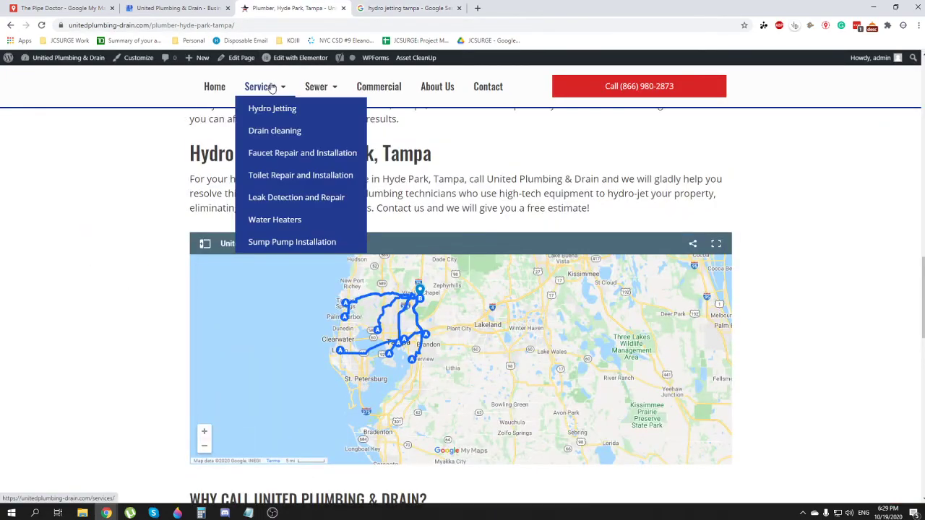
{"action": "left_click", "coordinate": [273, 135]}
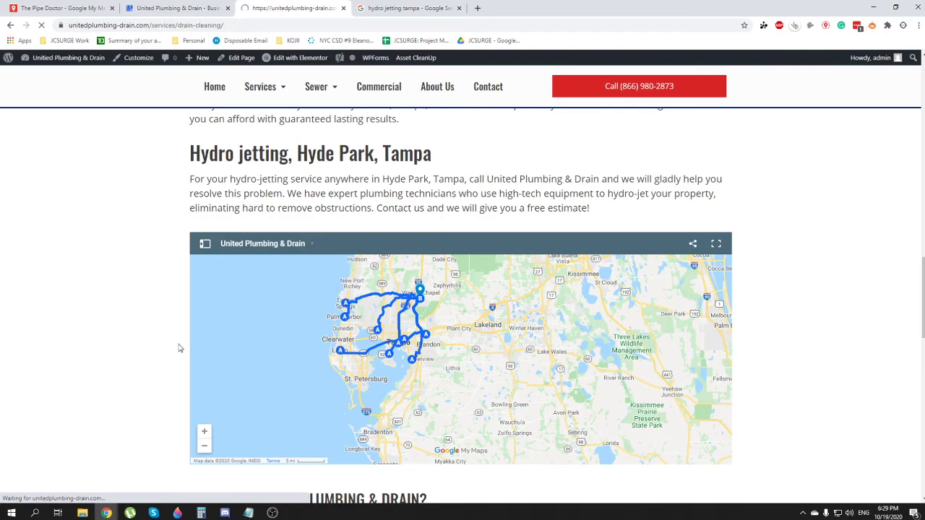
{"action": "scroll", "coordinate": [184, 340], "scroll_direction": "down", "scroll_amount": 15}
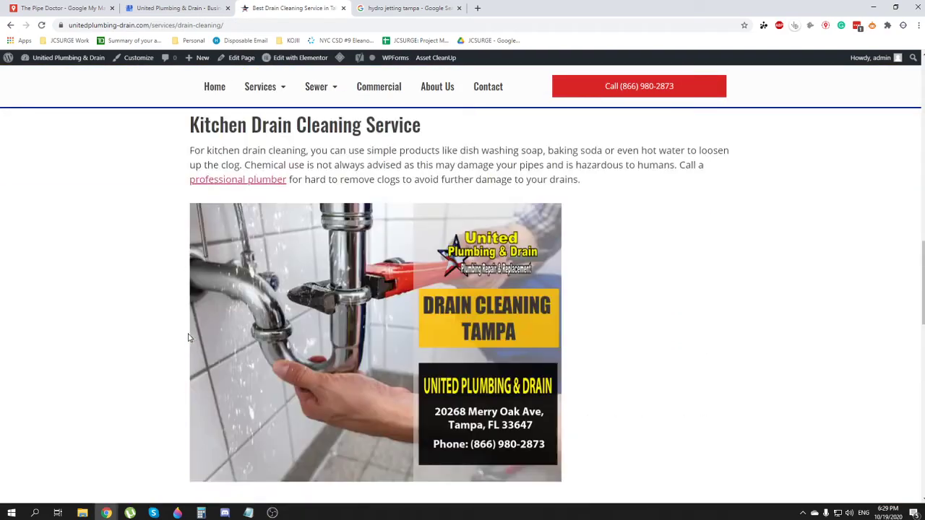
{"action": "scroll", "coordinate": [187, 338], "scroll_direction": "up", "scroll_amount": 1}
{"action": "scroll", "coordinate": [396, 352], "scroll_direction": "down", "scroll_amount": 1}
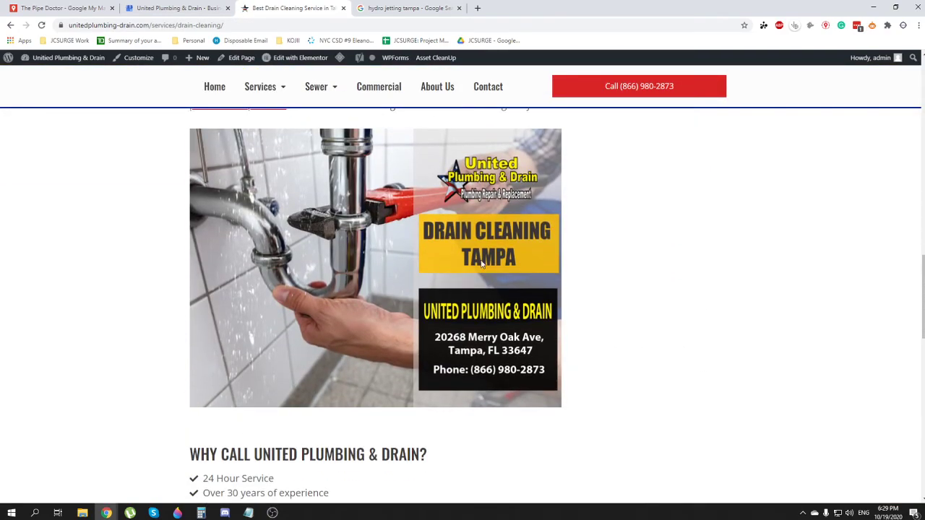
{"action": "scroll", "coordinate": [225, 358], "scroll_direction": "down", "scroll_amount": 5}
{"action": "scroll", "coordinate": [225, 358], "scroll_direction": "down", "scroll_amount": 4}
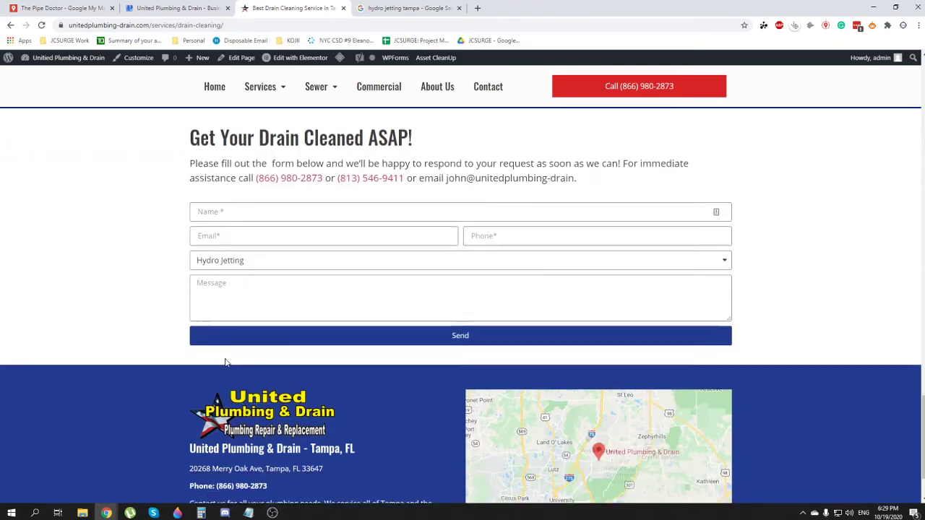
{"action": "scroll", "coordinate": [224, 358], "scroll_direction": "up", "scroll_amount": 12}
{"action": "scroll", "coordinate": [226, 357], "scroll_direction": "up", "scroll_amount": 3}
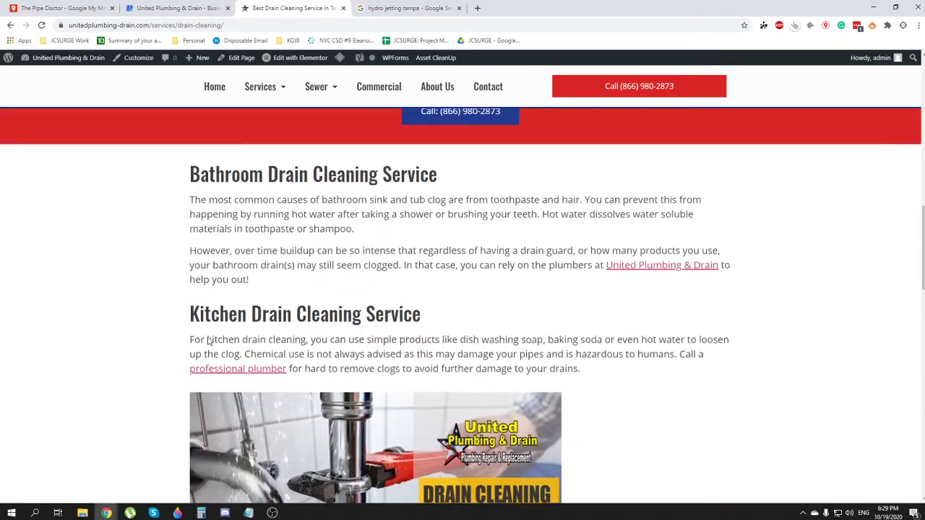
Step: Go back to the Hyde Park page and inspect the embedded map's routes around Tampa more closely
{"action": "key", "text": "alt+Left"}
{"action": "scroll", "coordinate": [207, 340], "scroll_direction": "down", "scroll_amount": 3}
{"action": "scroll", "coordinate": [320, 263], "scroll_direction": "up", "scroll_amount": 3}
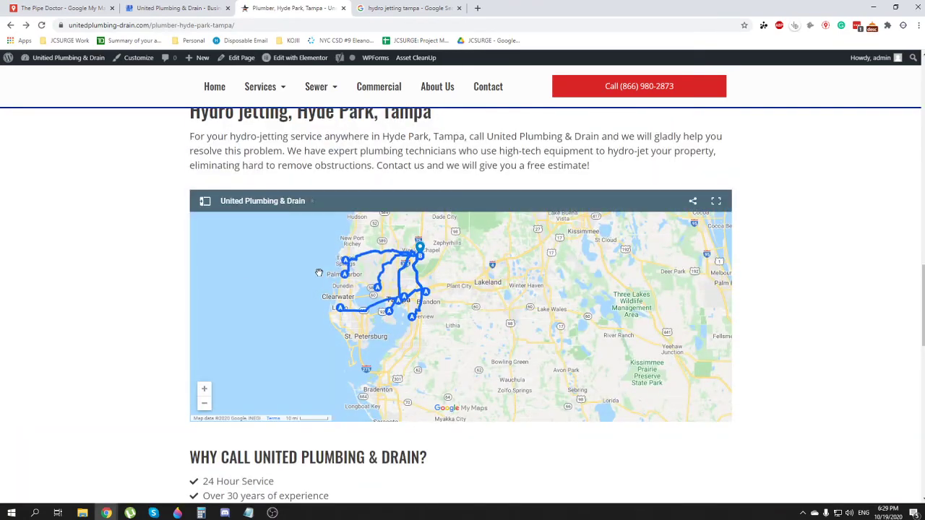
{"action": "scroll", "coordinate": [318, 272], "scroll_direction": "up", "scroll_amount": 2}
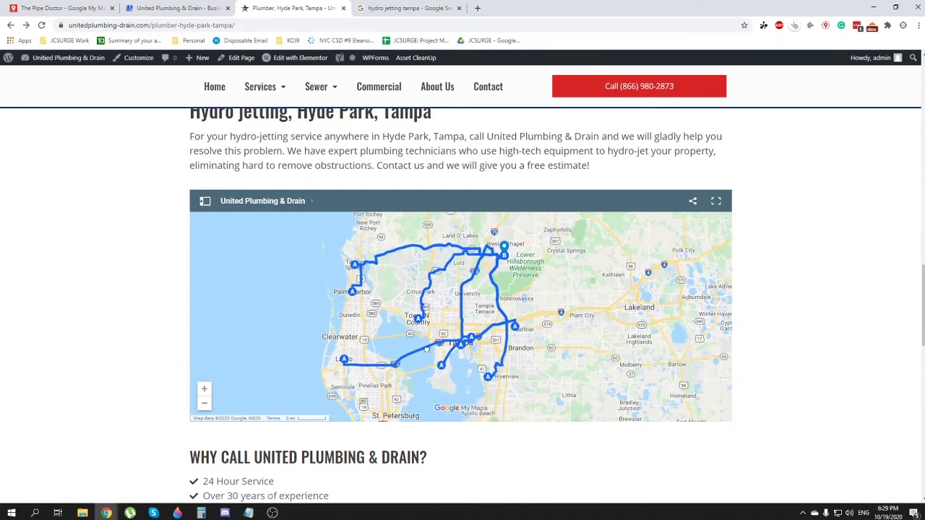
{"action": "scroll", "coordinate": [78, 351], "scroll_direction": "down", "scroll_amount": 12}
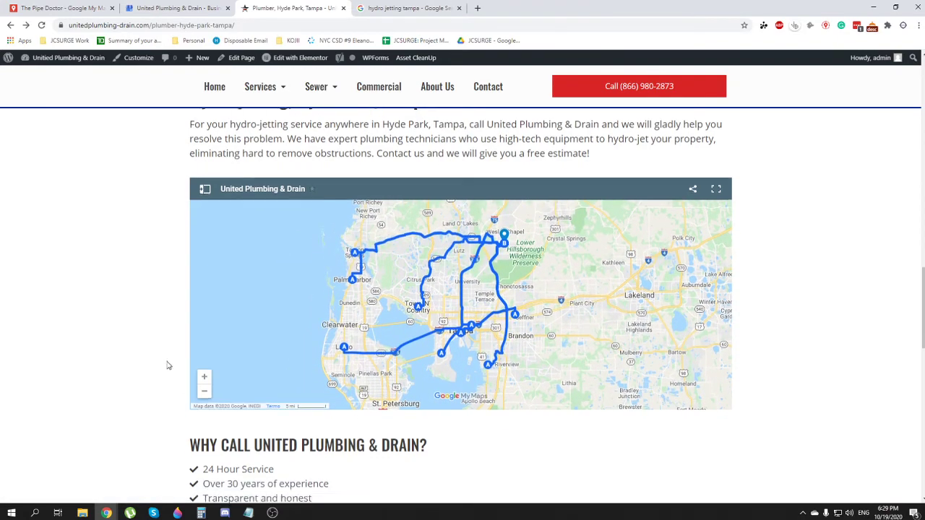
{"action": "scroll", "coordinate": [81, 353], "scroll_direction": "up", "scroll_amount": 4}
{"action": "scroll", "coordinate": [84, 356], "scroll_direction": "up", "scroll_amount": 6}
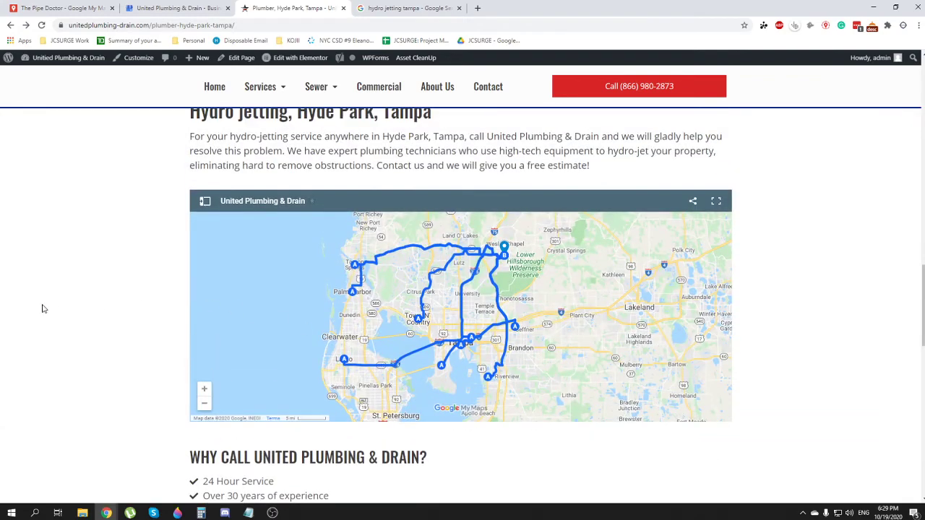
{"action": "scroll", "coordinate": [43, 308], "scroll_direction": "down", "scroll_amount": 1}
{"action": "scroll", "coordinate": [43, 309], "scroll_direction": "up", "scroll_amount": 1}
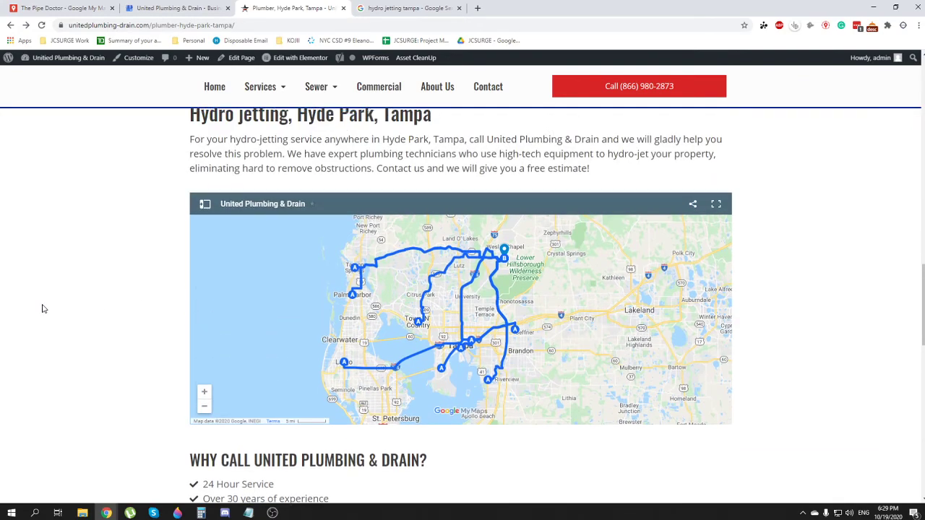
{"action": "scroll", "coordinate": [43, 308], "scroll_direction": "up", "scroll_amount": 1}
{"action": "scroll", "coordinate": [43, 309], "scroll_direction": "down", "scroll_amount": 3}
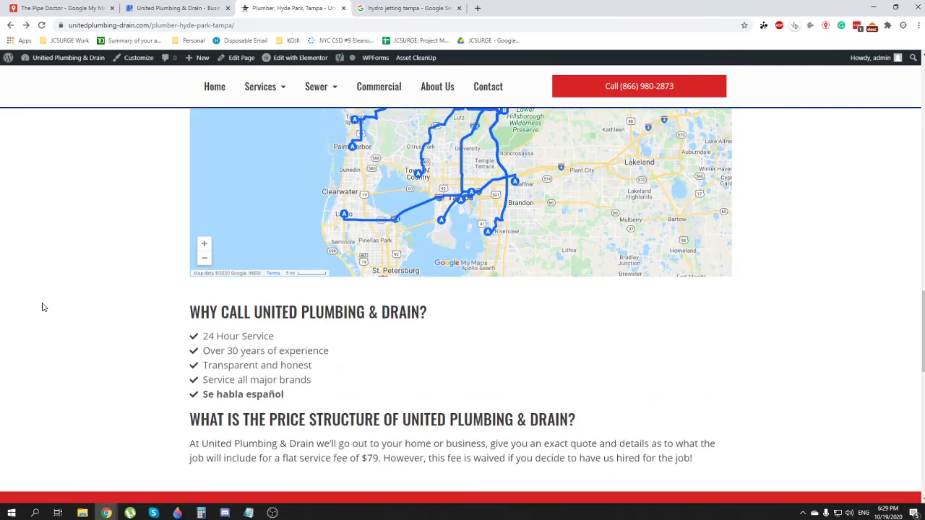
{"action": "scroll", "coordinate": [42, 308], "scroll_direction": "up", "scroll_amount": 4}
{"action": "scroll", "coordinate": [43, 307], "scroll_direction": "down", "scroll_amount": 1}
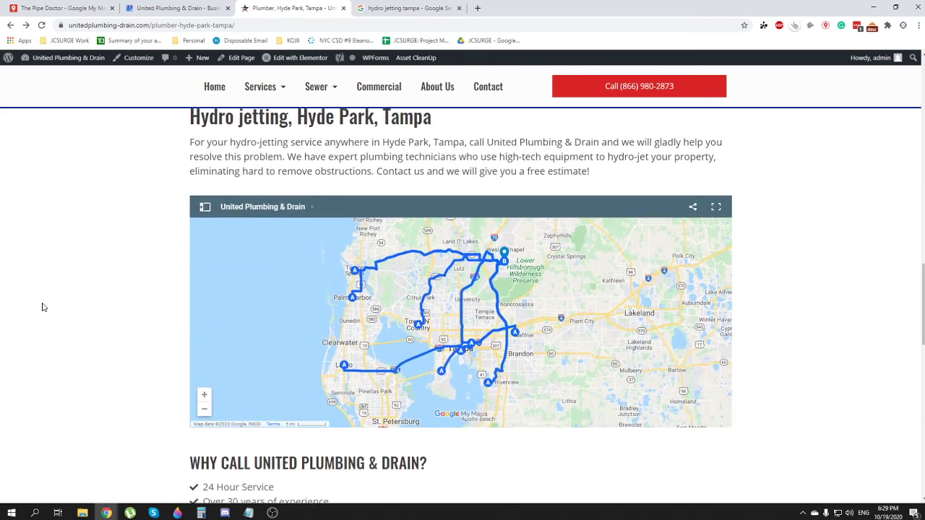
Step: Inspect the embedded map's routes up close and as an overview, and view the contact form and location map in the page footer
{"action": "scroll", "coordinate": [470, 318], "scroll_direction": "up", "scroll_amount": 2}
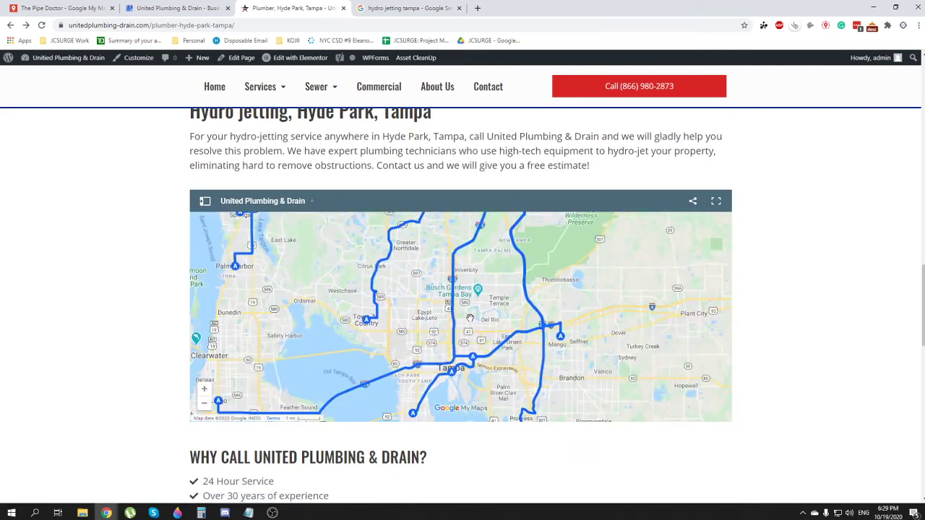
{"action": "scroll", "coordinate": [468, 318], "scroll_direction": "down", "scroll_amount": 2}
{"action": "scroll", "coordinate": [462, 321], "scroll_direction": "down", "scroll_amount": 1}
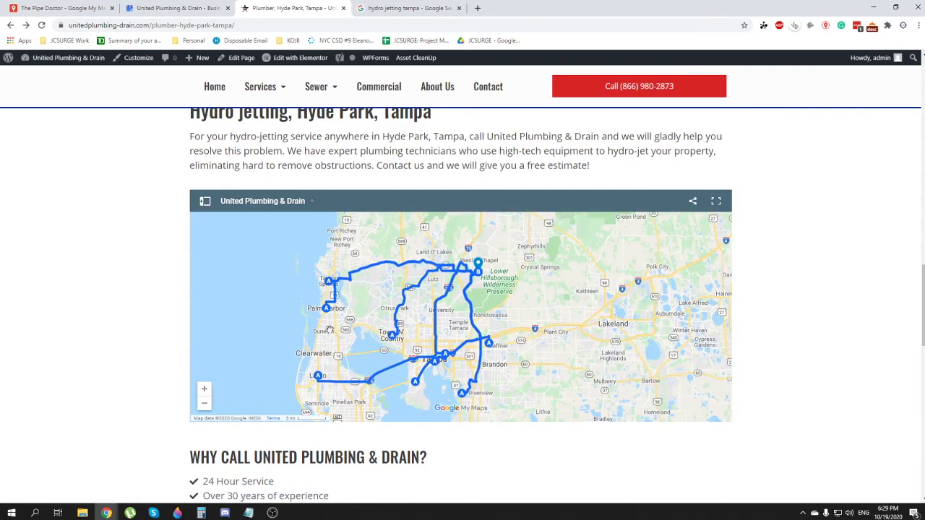
{"action": "scroll", "coordinate": [133, 317], "scroll_direction": "down", "scroll_amount": 4}
{"action": "scroll", "coordinate": [133, 317], "scroll_direction": "down", "scroll_amount": 6}
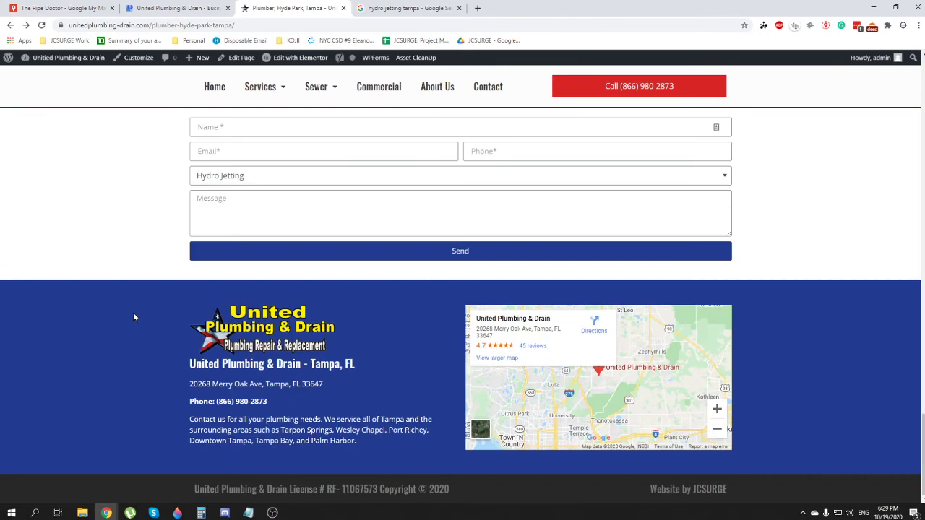